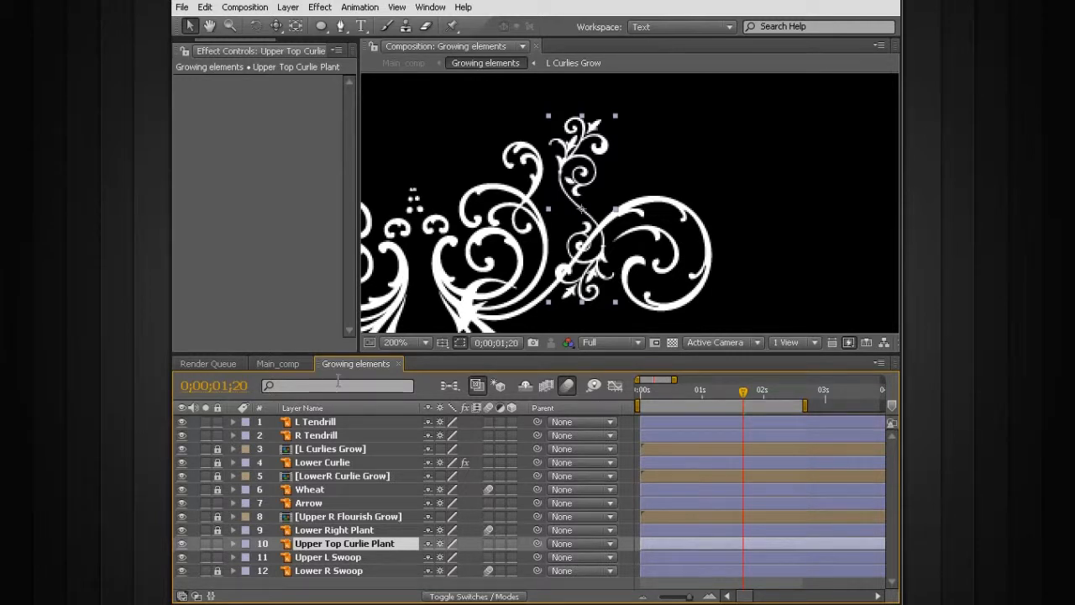
- Compare the curly plants in Main_comp and Growing elements to see which part of the upper top plant shows behind the arcade machine
left_click(275, 362)
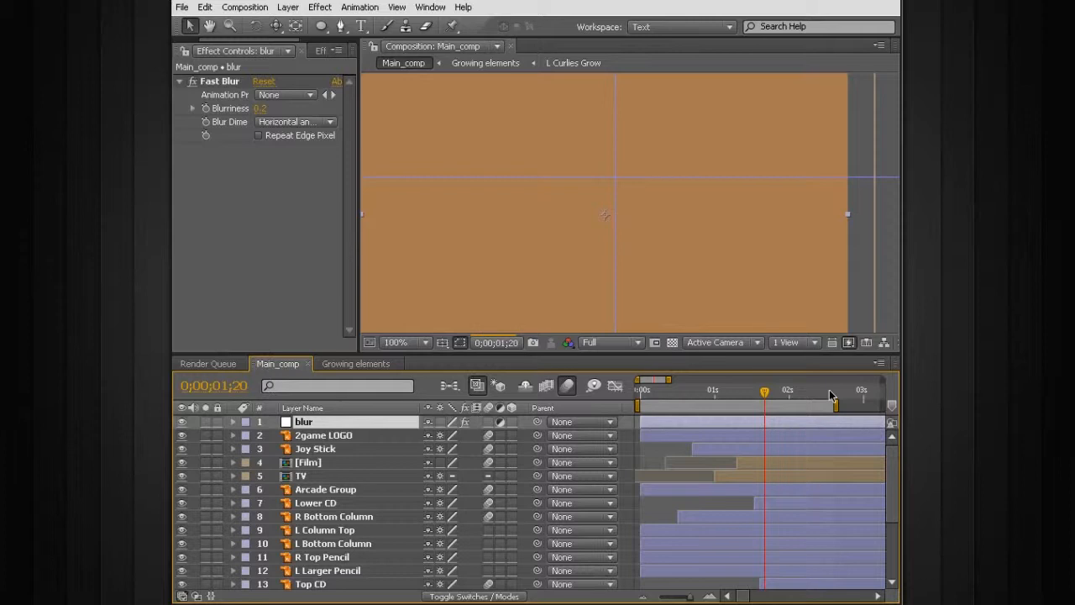
key("h")
left_click_drag(490, 124, 461, 296)
key("v")
scroll(512, 294, "up", 1)
scroll(512, 293, "down", 1)
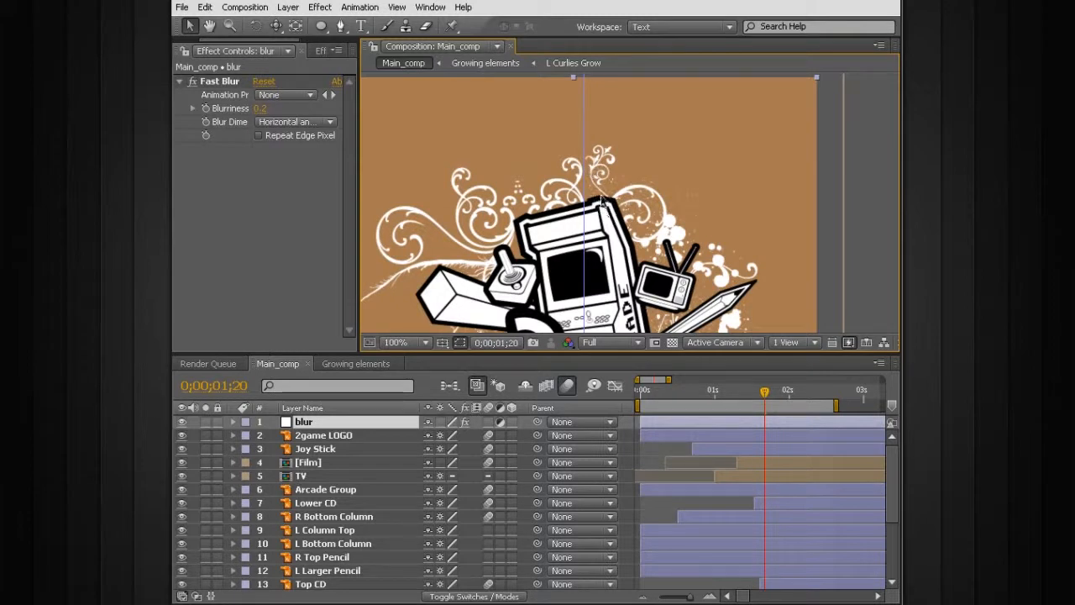
left_click(333, 361)
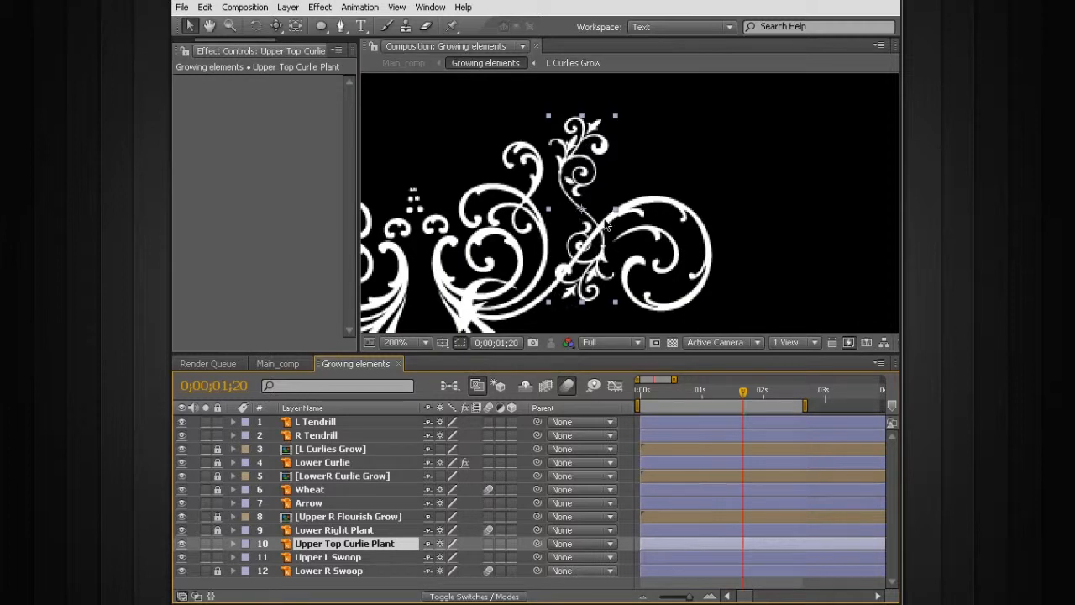
left_click(282, 364)
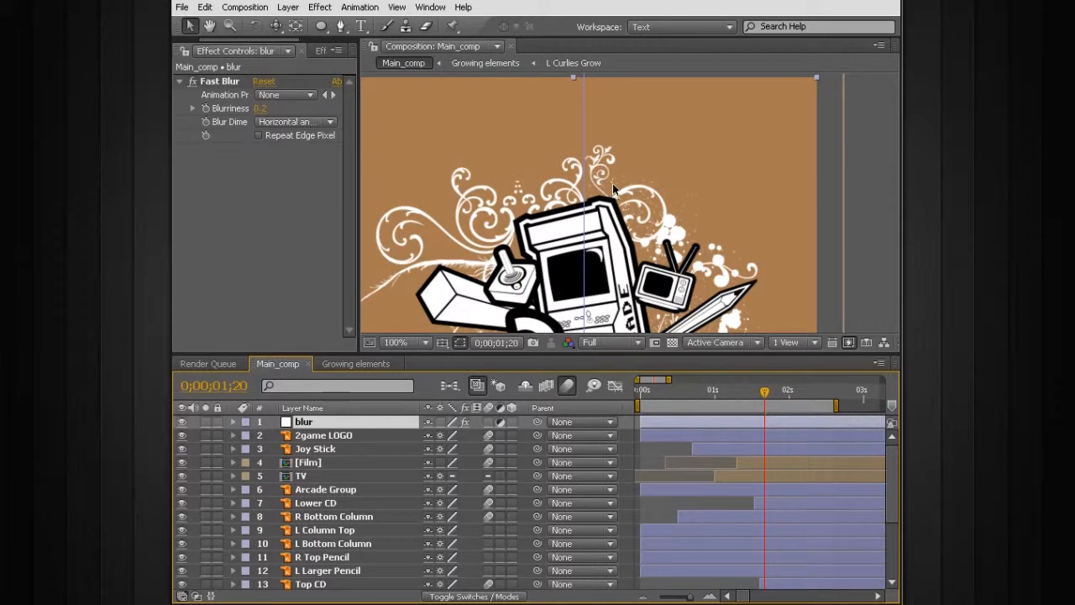
left_click(344, 363)
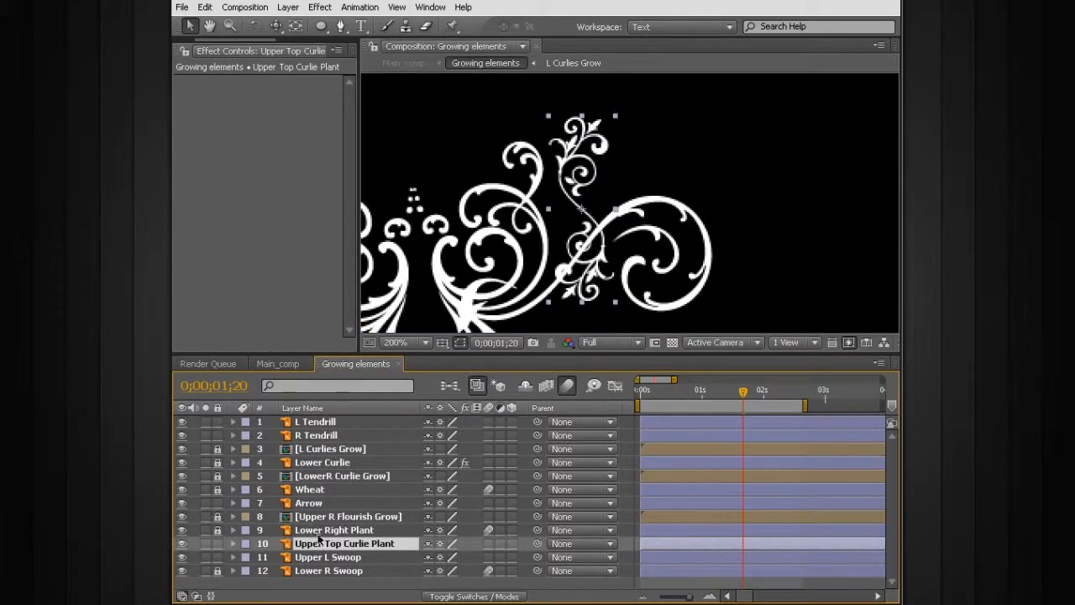
- Pre-compose the Upper Top Curlie Plant layer as "Upper Top Curlie Plant grow", moving all attributes into the new composition
scroll(547, 204, "up", 1)
scroll(547, 206, "down", 1)
left_click_drag(516, 196, 513, 251)
scroll(514, 254, "up", 1)
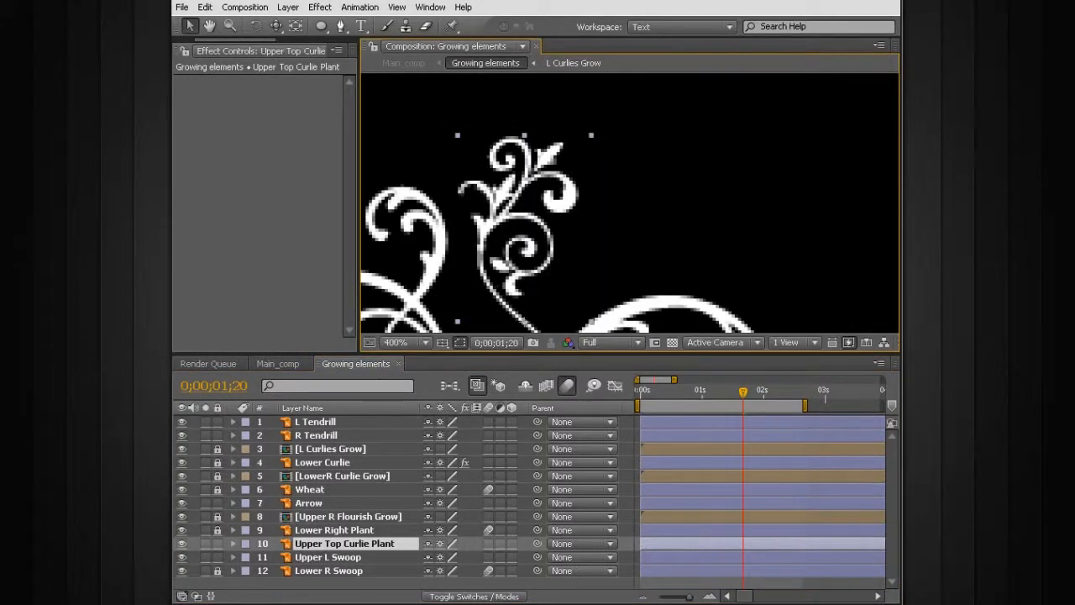
key("ctrl+shift+c")
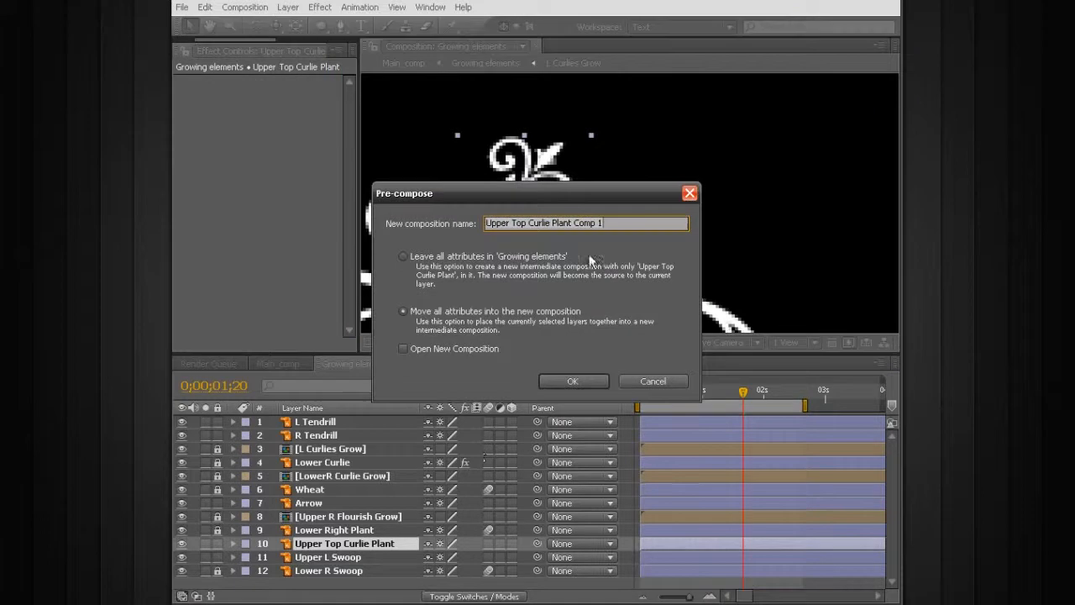
key("End")
key("BackSpace")
key("BackSpace")
key("BackSpace")
key("BackSpace")
key("BackSpace")
key("BackSpace")
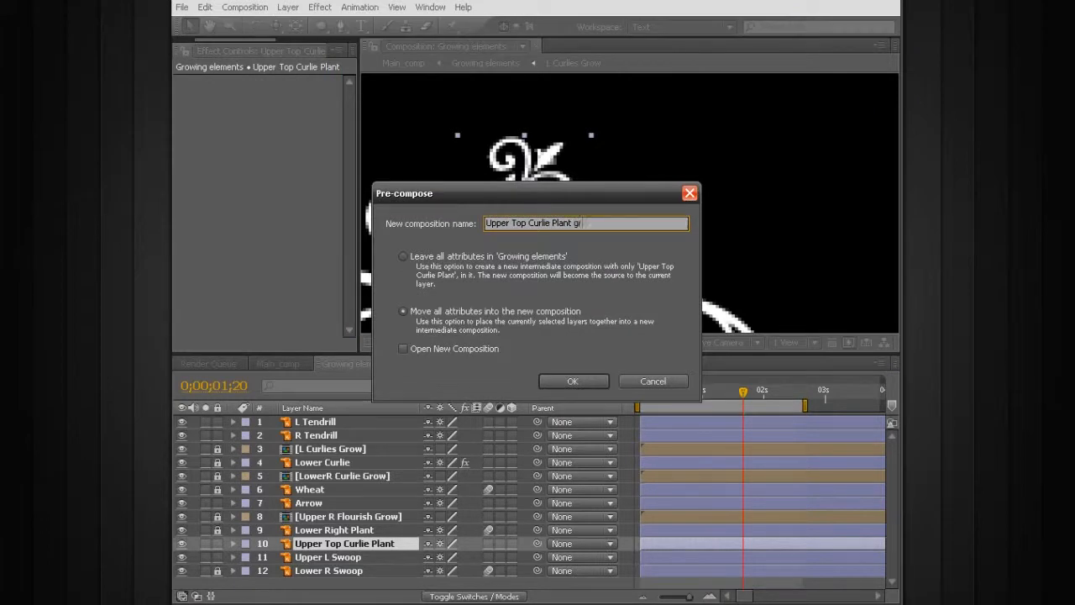
key("Return")
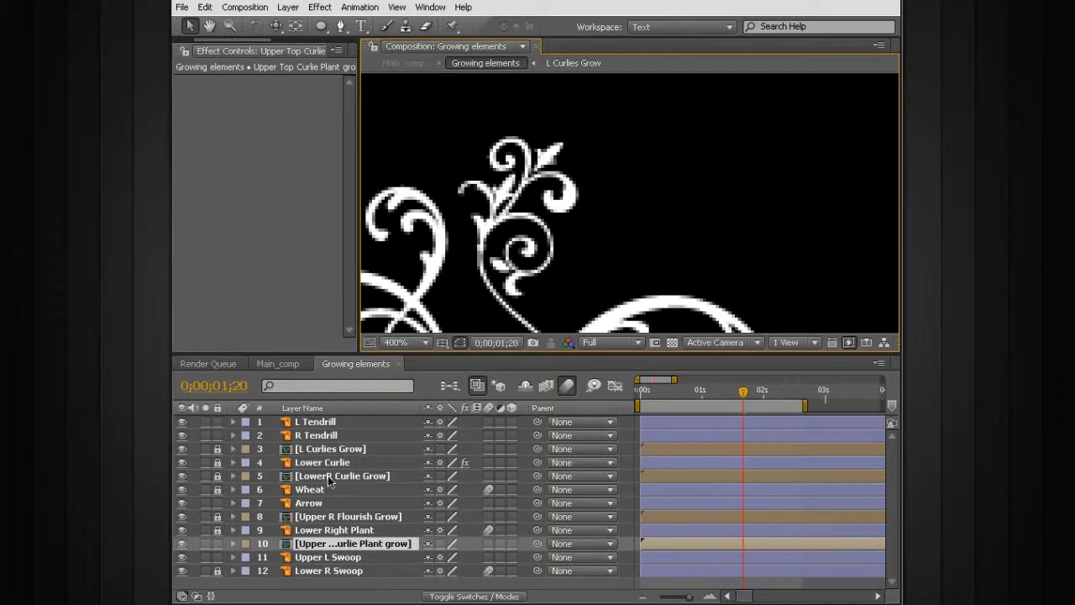
- Open the Upper Top Curlie Plant grow composition and begin a curved Pen mask path up the plant layer's main stem from its middle
double_click(341, 543)
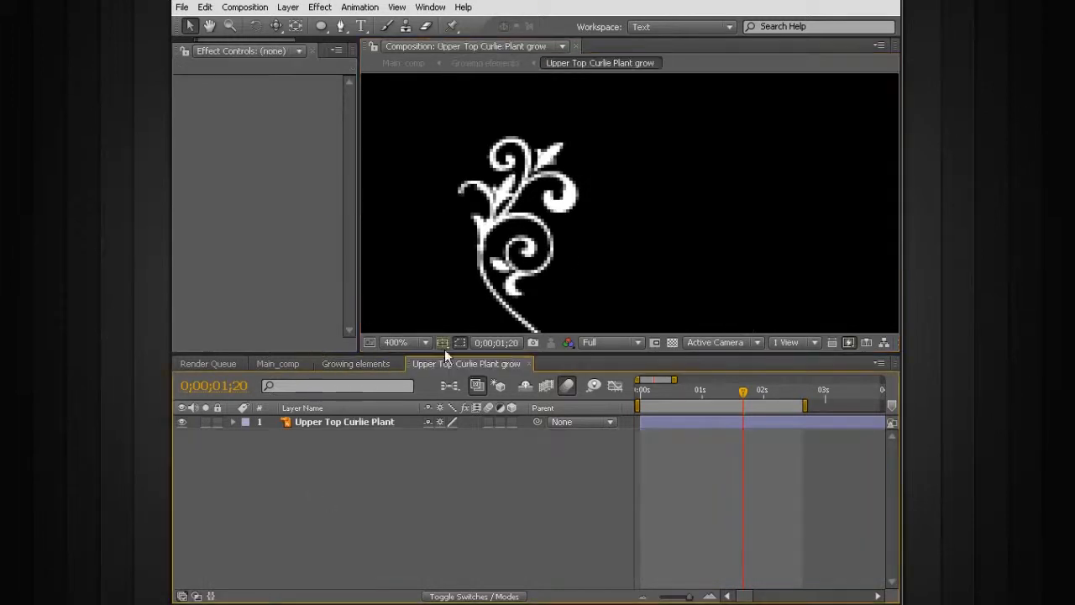
left_click(372, 424)
scroll(420, 218, "down", 3)
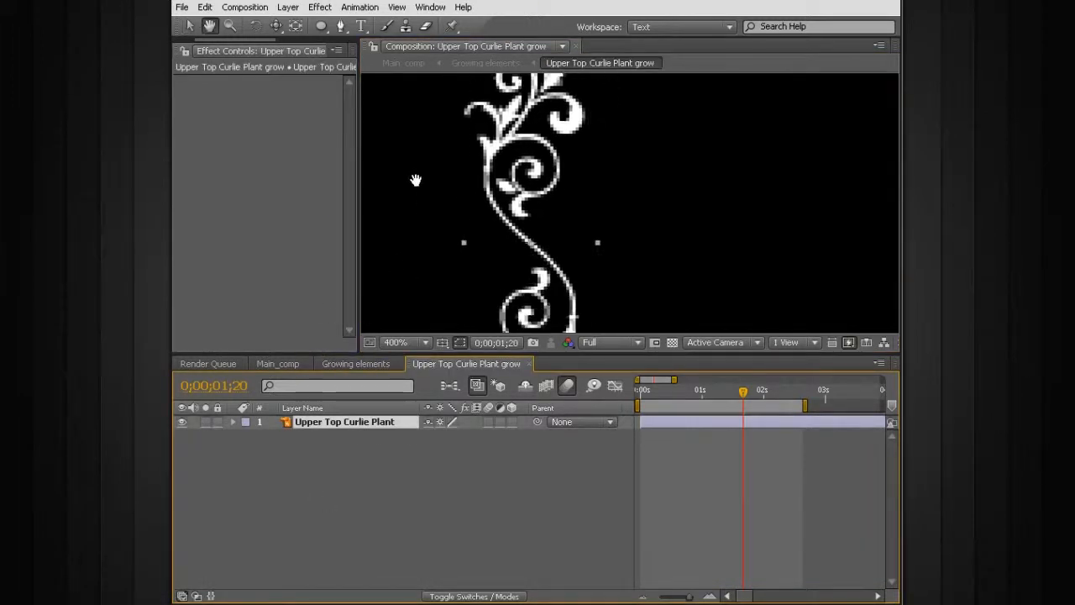
left_click(340, 26)
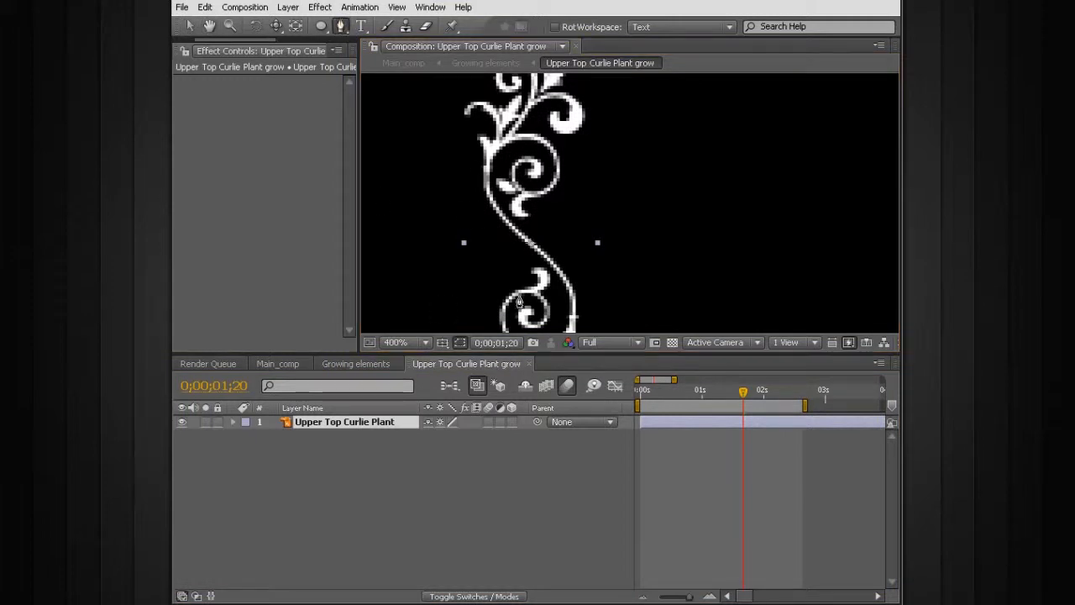
left_click_drag(557, 271, 585, 292)
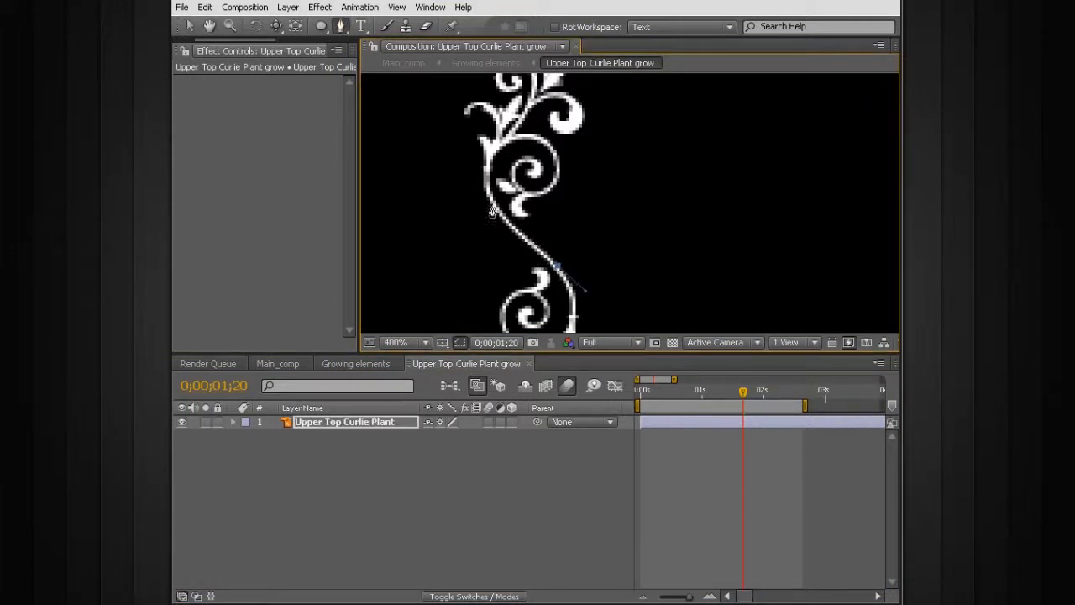
left_click_drag(489, 191, 506, 242)
key("space")
left_click_drag(530, 192, 555, 171)
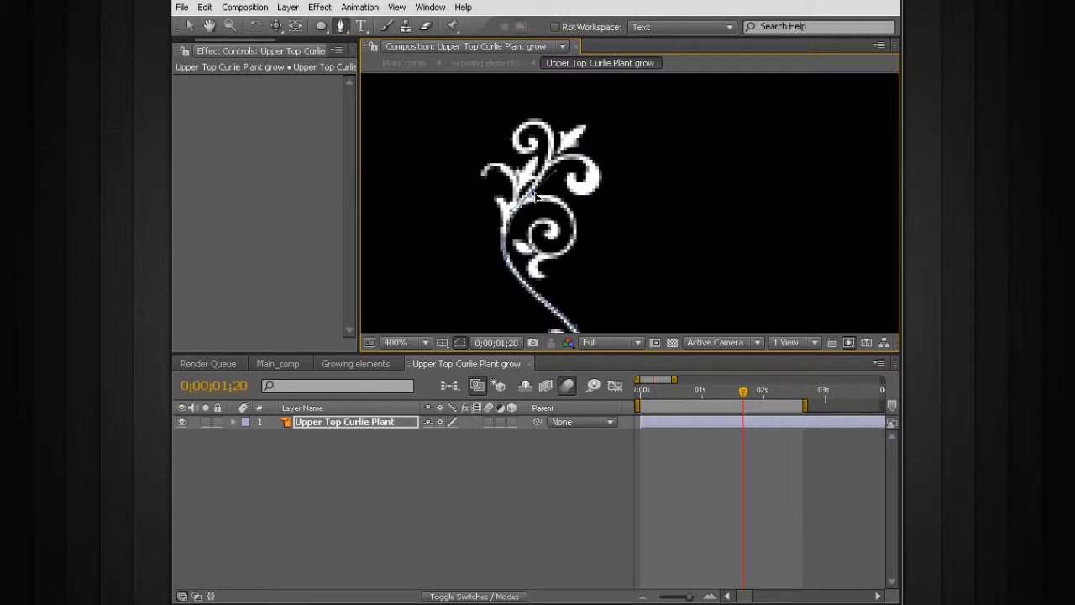
left_click(530, 193, "ctrl")
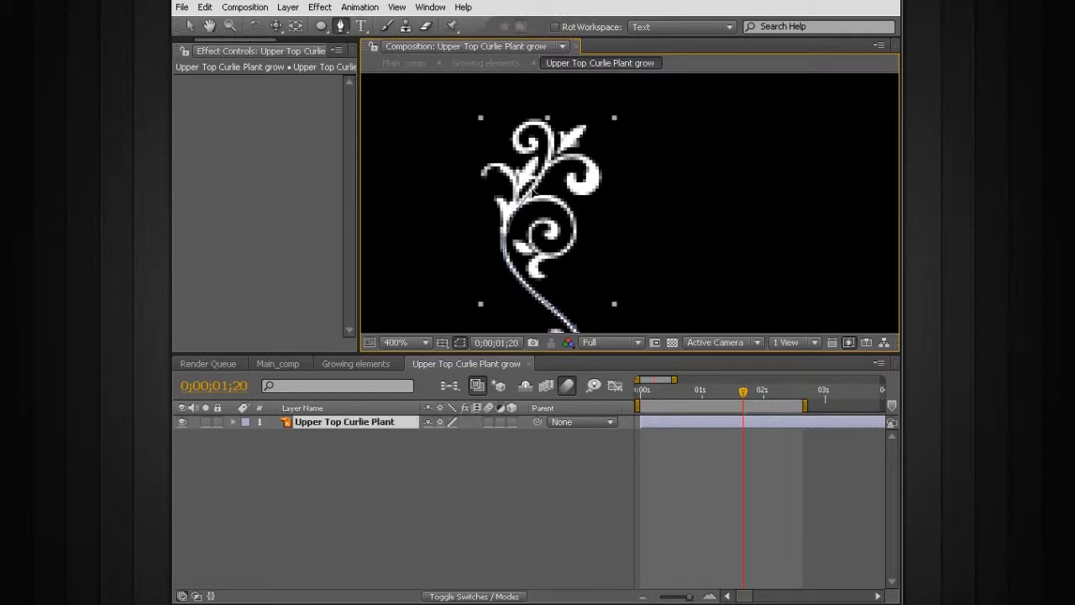
key("Return")
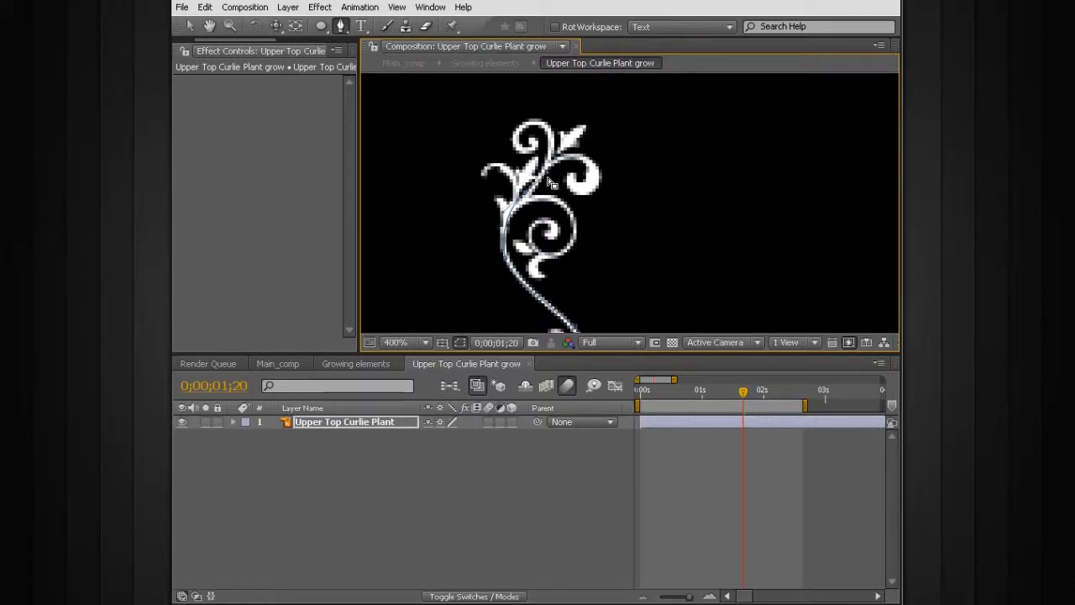
left_click(547, 173, "ctrl")
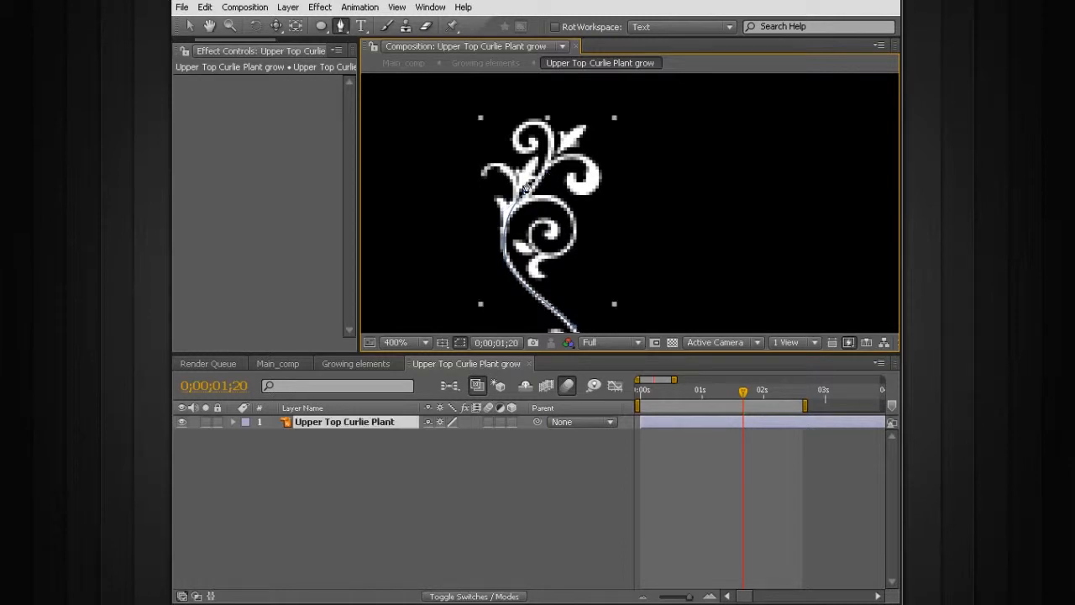
- Change the composition's background colour to a medium grey with RGB 113, 111, 111
scroll(525, 189, "up", 2)
scroll(495, 225, "down", 1)
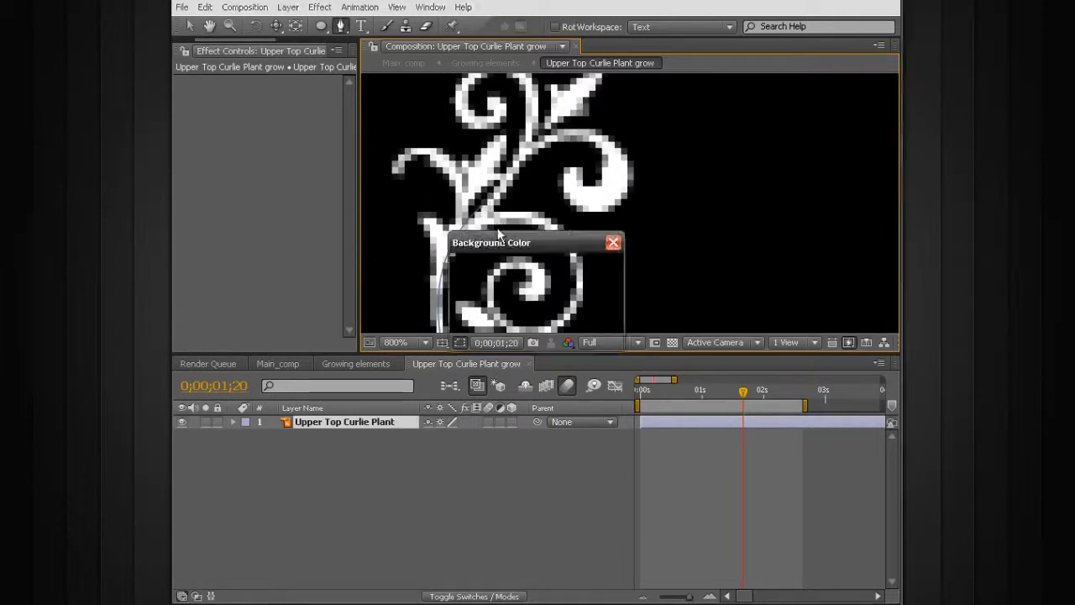
key("ctrl+shift+b")
left_click(515, 300)
left_click_drag(462, 279, 336, 245)
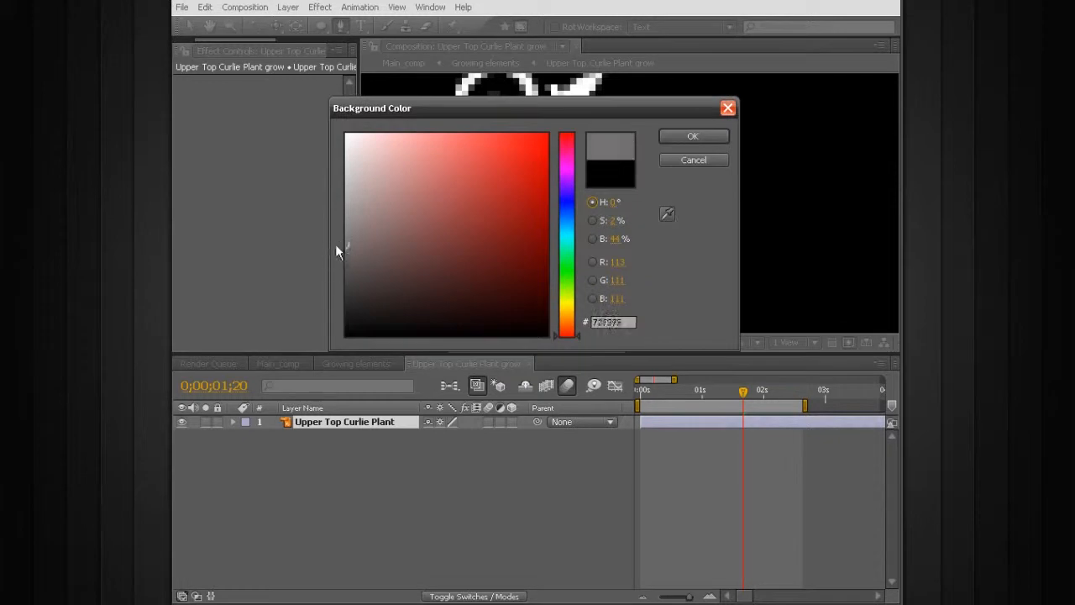
key("Return")
key("Return")
scroll(495, 220, "down", 1)
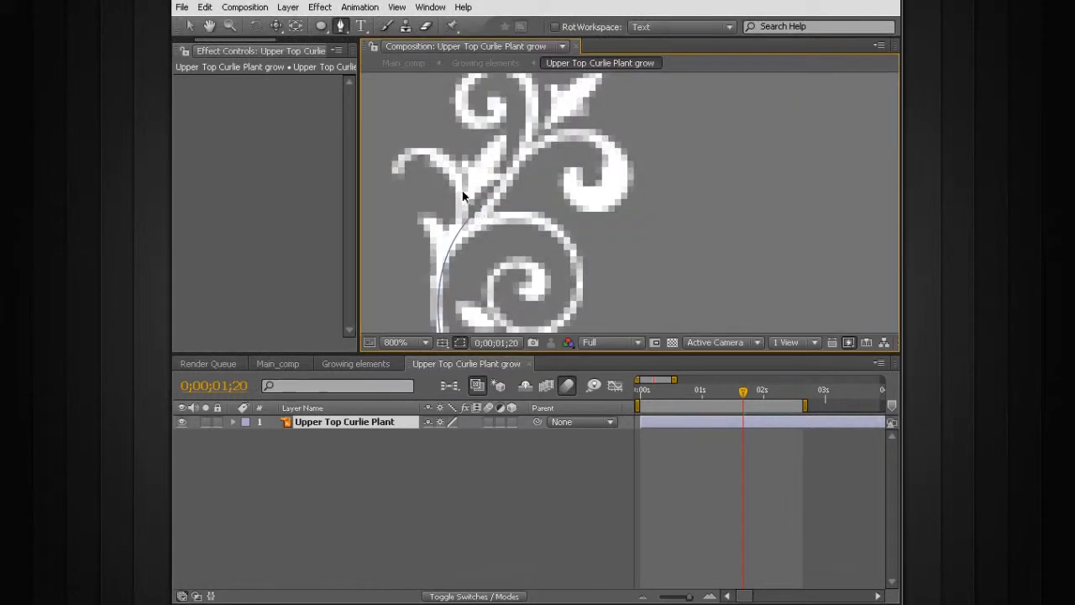
- Continue the mask path from the main stem through the upper branches to the tip of the topmost leaf
scroll(501, 223, "up", 1)
scroll(495, 214, "down", 1)
left_click(480, 204)
scroll(480, 204, "up", 1)
left_click(583, 91)
left_click_drag(612, 98, 600, 143)
left_click(589, 115)
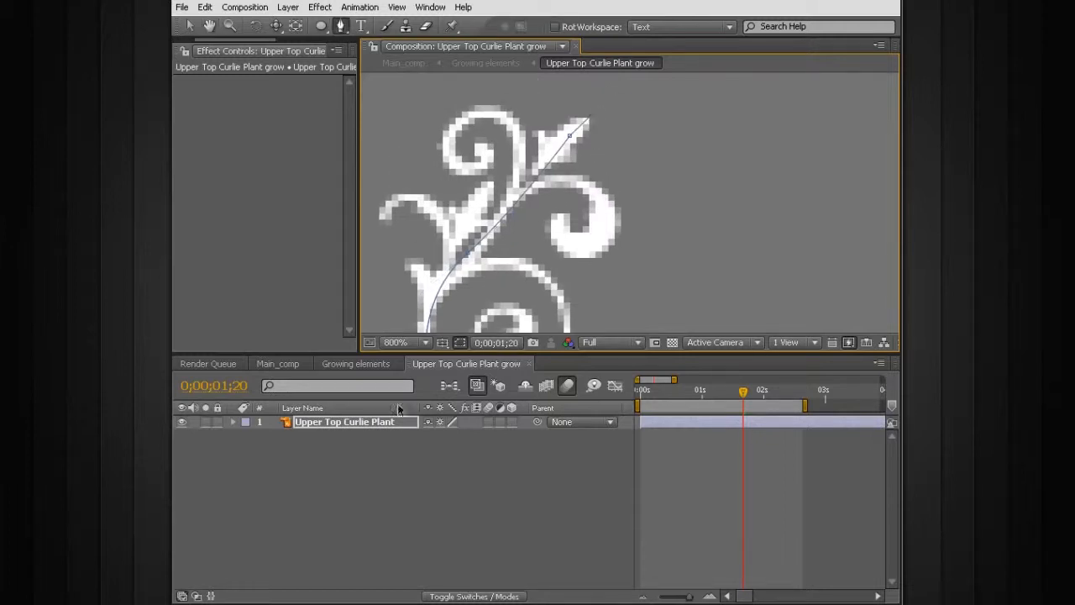
- Apply the saved Stroke preset with the Reveal Original Image paint style to the plant layer at 0;00;00;00
key("Home")
left_click(328, 424)
left_click(291, 39)
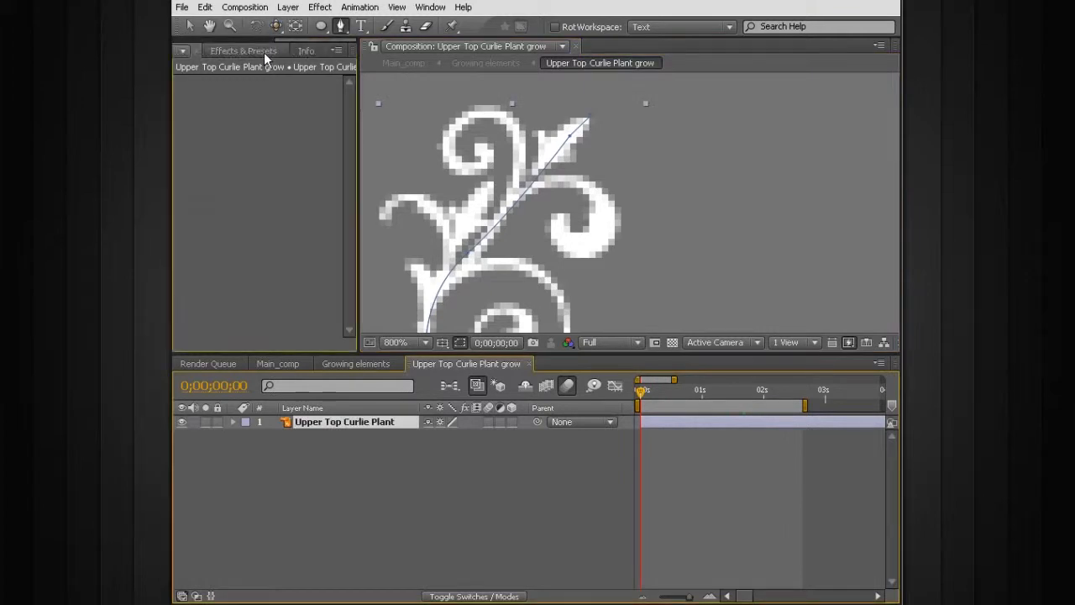
left_click(265, 51)
mouse_move(232, 152)
left_mouse_down()
mouse_move(316, 339)
mouse_move(331, 424)
left_mouse_up()
key("v")
key("comma")
scroll(459, 265, "down", 1)
left_click_drag(459, 265, 485, 213)
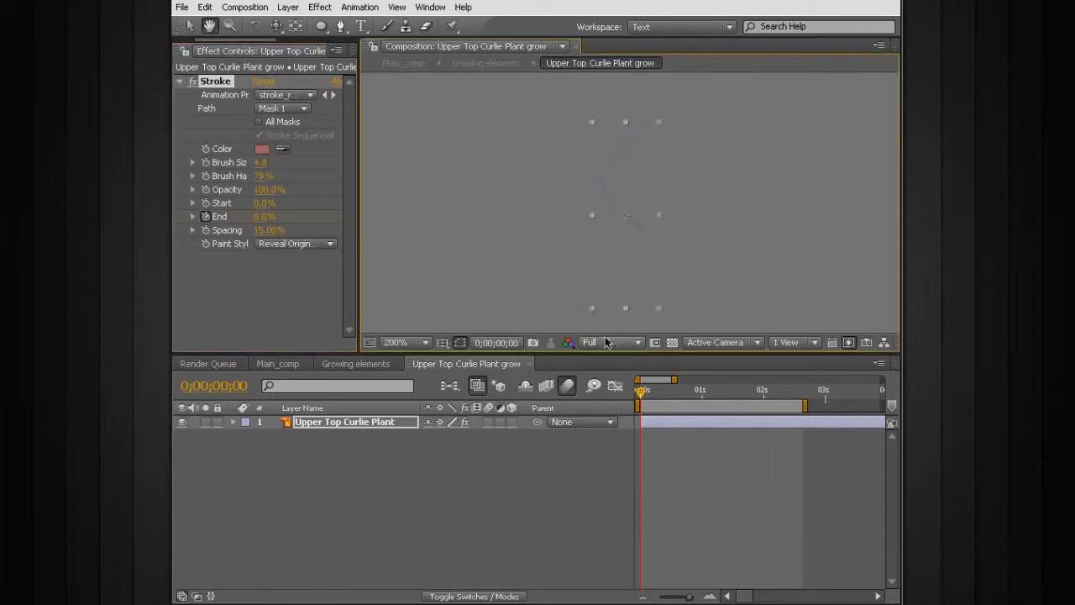
- Show the layer's keyframed Stroke End property and preview the stem's growth over time
key("u")
key("space")
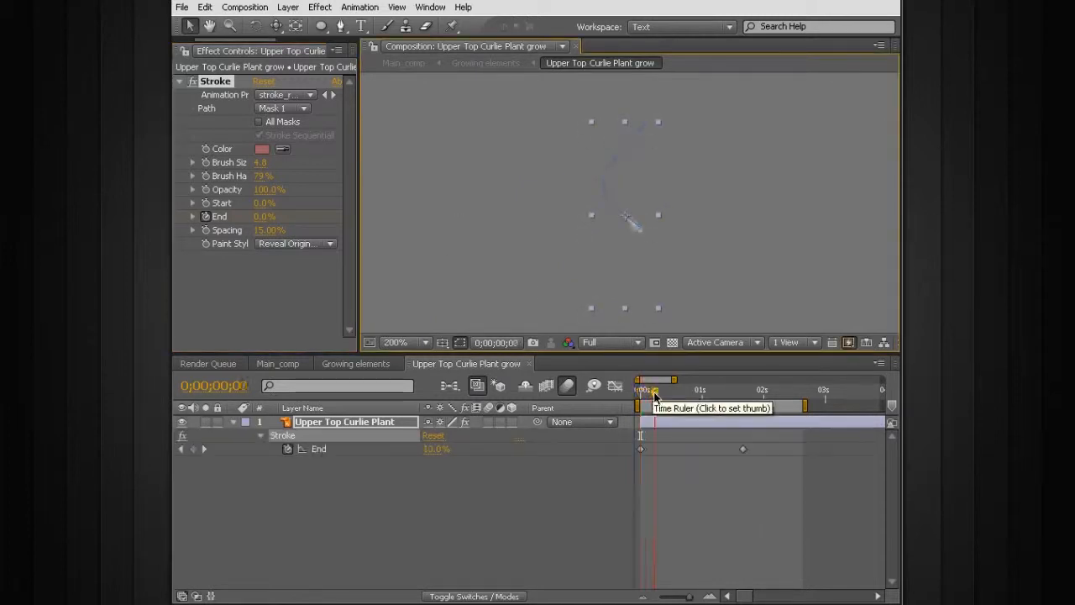
left_click(716, 488)
key("space")
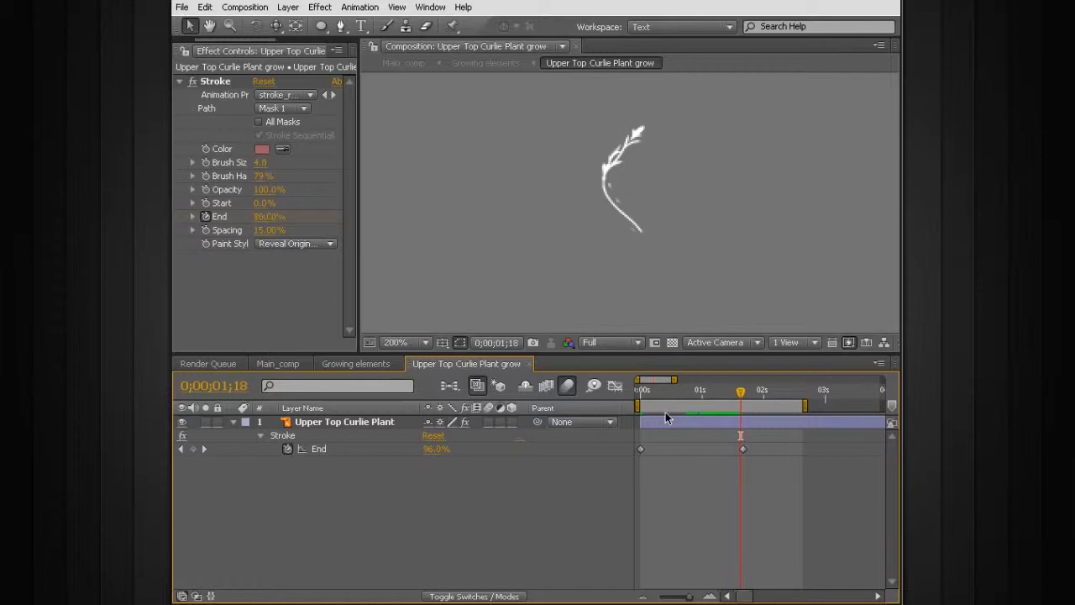
- Toggle the Stroke effect off and back on to compare the revealed stem with the full plant
left_click(192, 81)
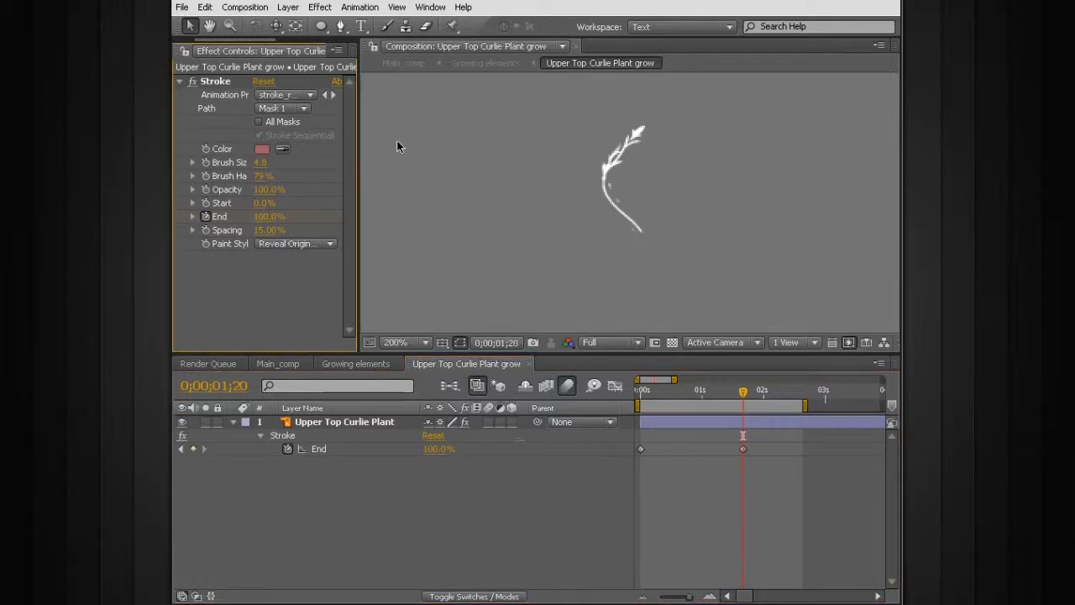
left_click(193, 82)
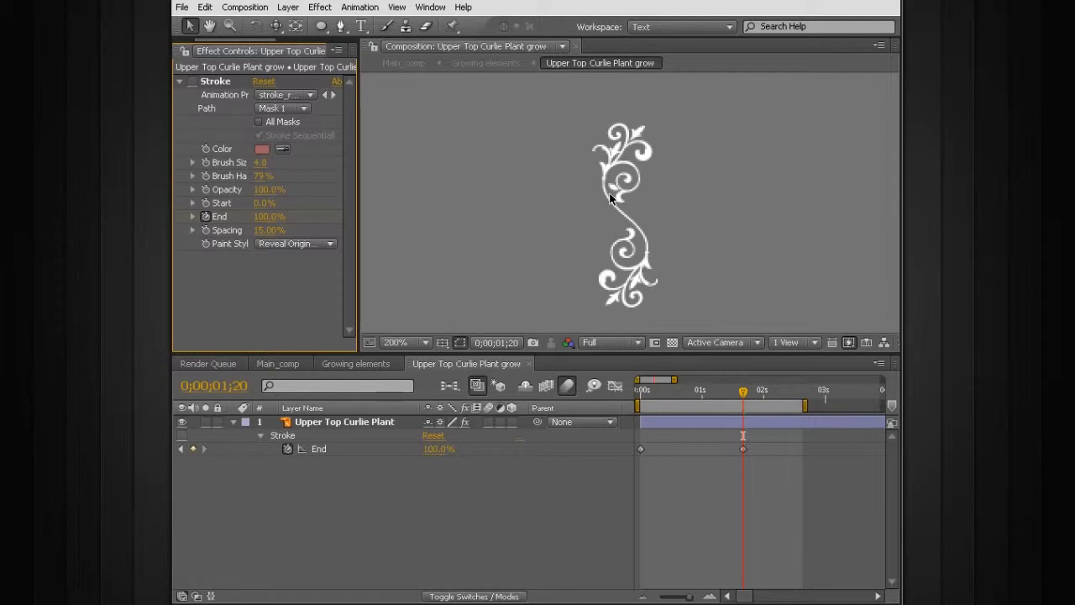
left_click(192, 82)
- Move the mask vertex at the stem's bend slightly outward, away from the stray curl fragments, and check the reveal around 0;00;01;12
scroll(576, 175, "up", 3)
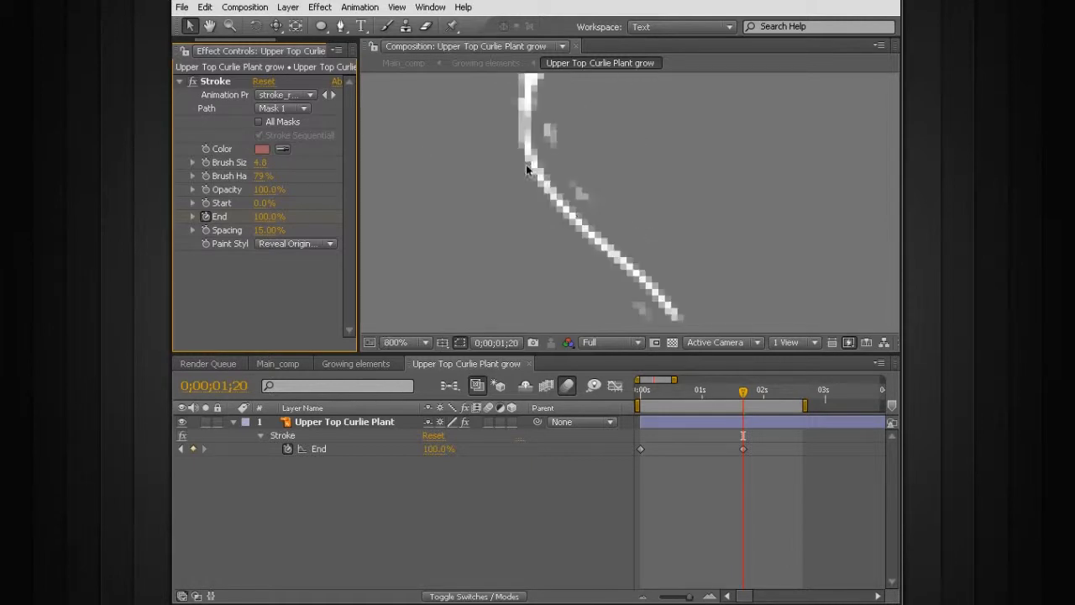
left_click(711, 426)
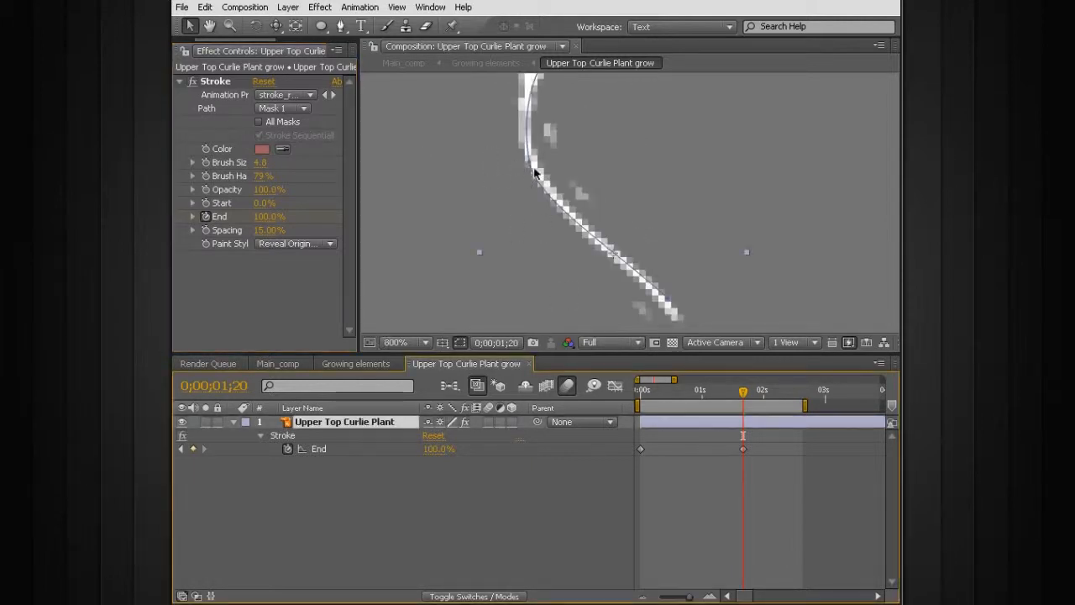
mouse_move(529, 163)
left_mouse_down()
mouse_move(506, 165)
mouse_move(514, 172)
left_mouse_up()
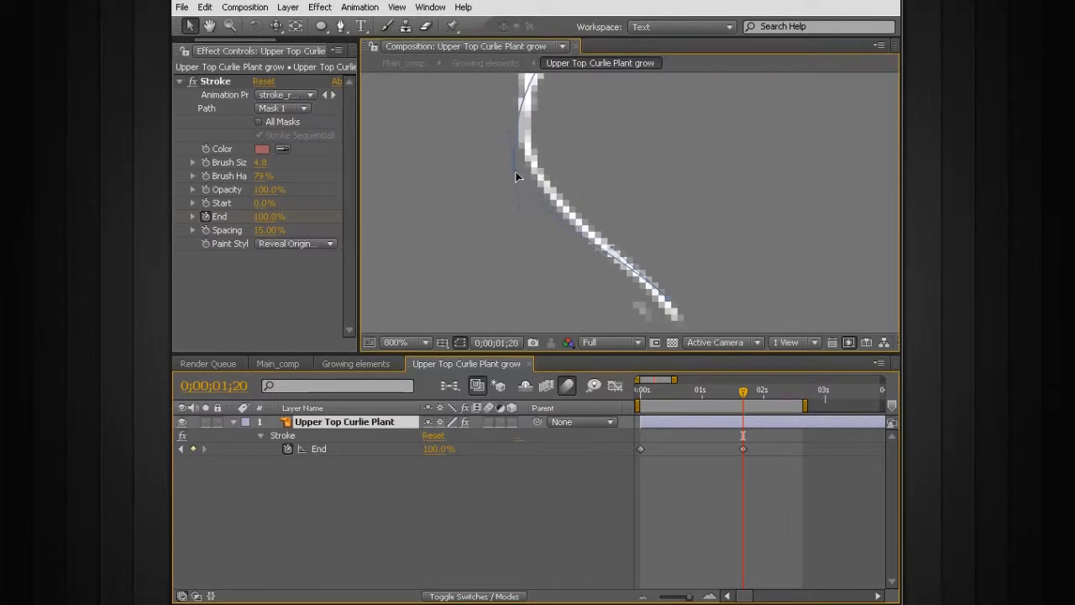
scroll(535, 164, "down", 3)
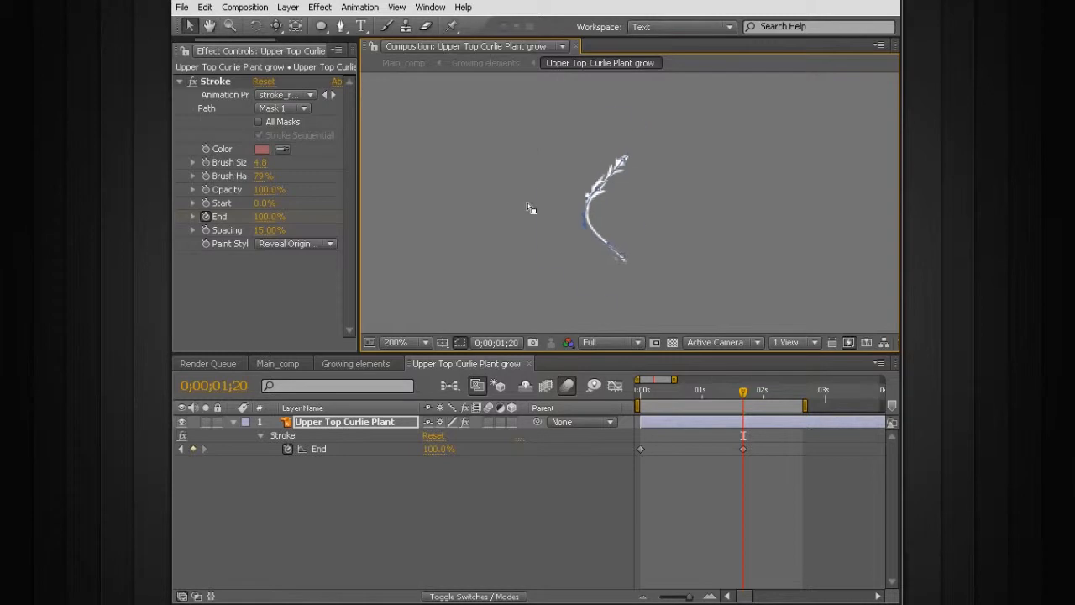
mouse_move(742, 391)
left_mouse_down()
mouse_move(651, 392)
mouse_move(727, 389)
left_mouse_up()
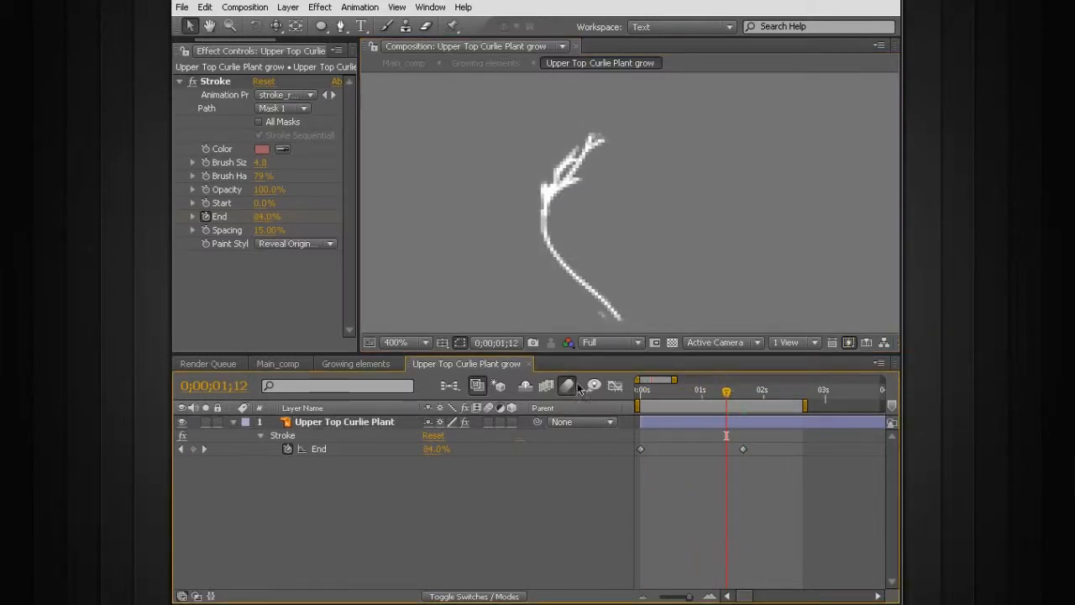
- Duplicate the Upper Top Curlie Plant layer and rename the original layer "main limb"
key("ctrl+d")
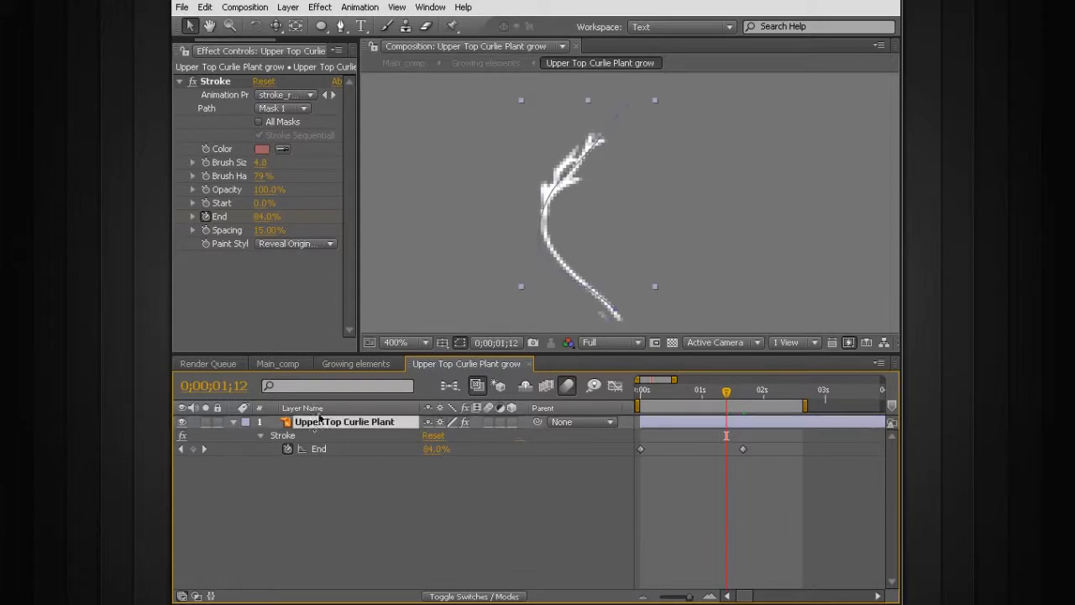
left_click(370, 436)
key("Return")
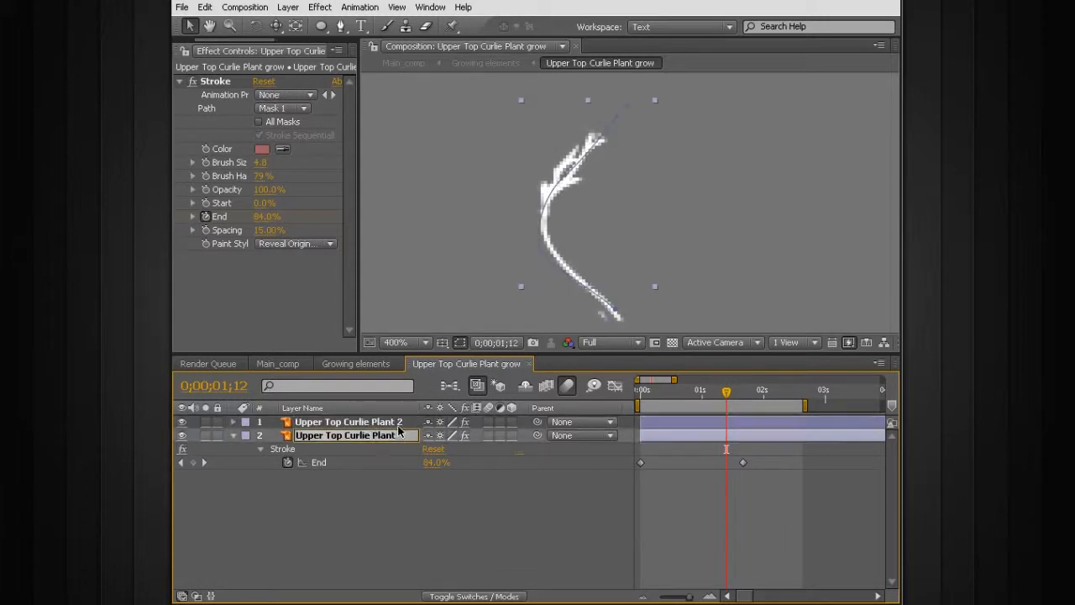
type("main limb")
key("Return")
- Rename the duplicated plant layer "limb 1"
left_click(378, 425)
key("Return")
type("limb 1")
key("Return")
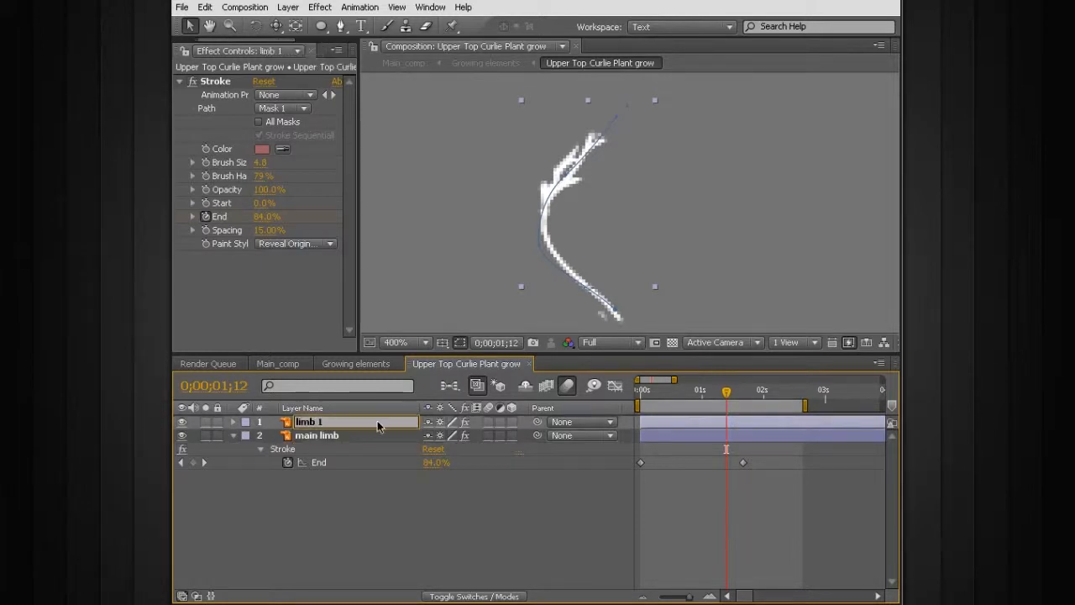
- Disable limb 1's Stroke effect and draw an open Pen mask along the curl, from the main stem to the spiral's centre
left_click(192, 80)
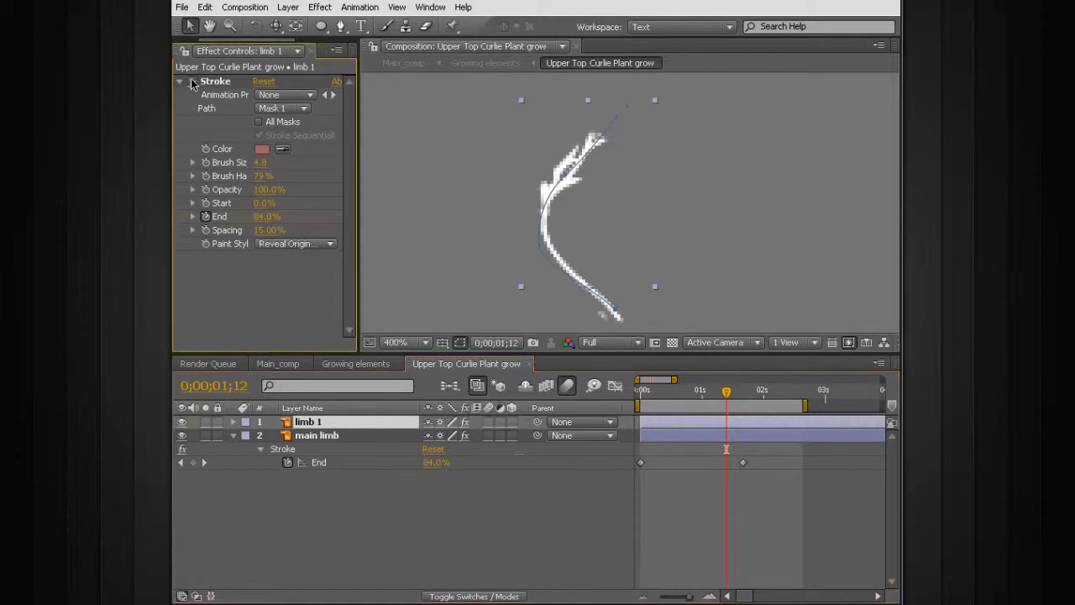
key("h")
left_click_drag(556, 216, 614, 206)
scroll(452, 227, "up", 1)
key("space")
key("g")
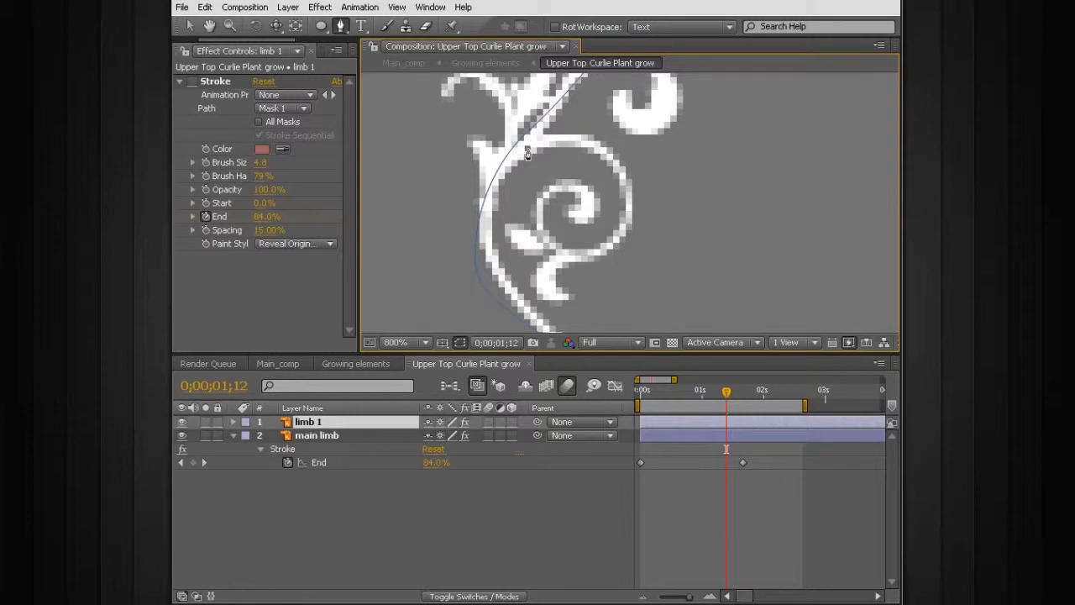
key("Return")
left_click_drag(604, 150, 616, 168)
left_click_drag(612, 241, 541, 195)
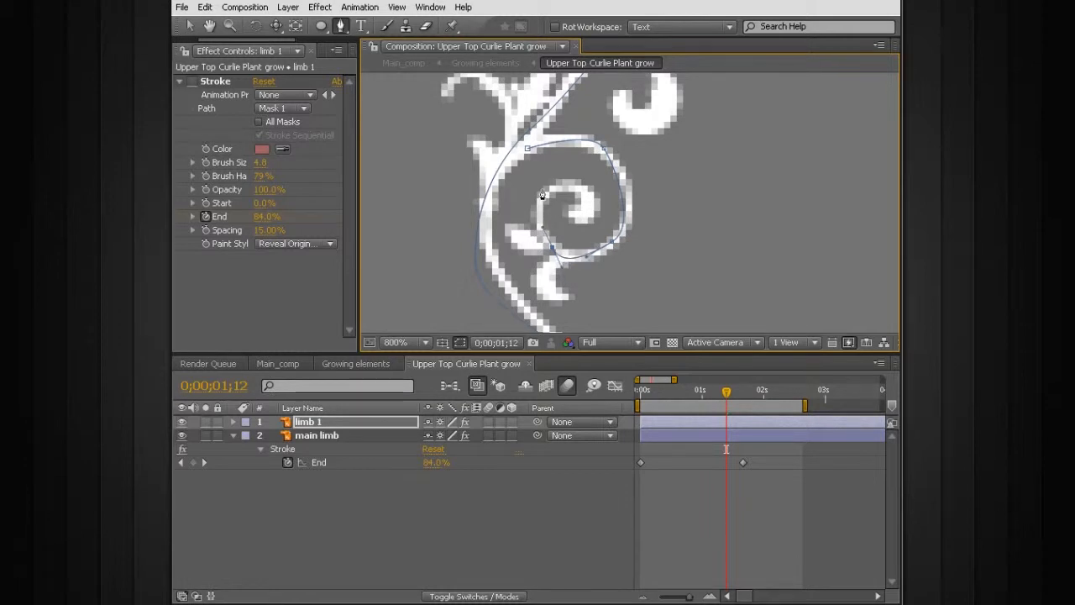
left_click_drag(559, 190, 569, 218)
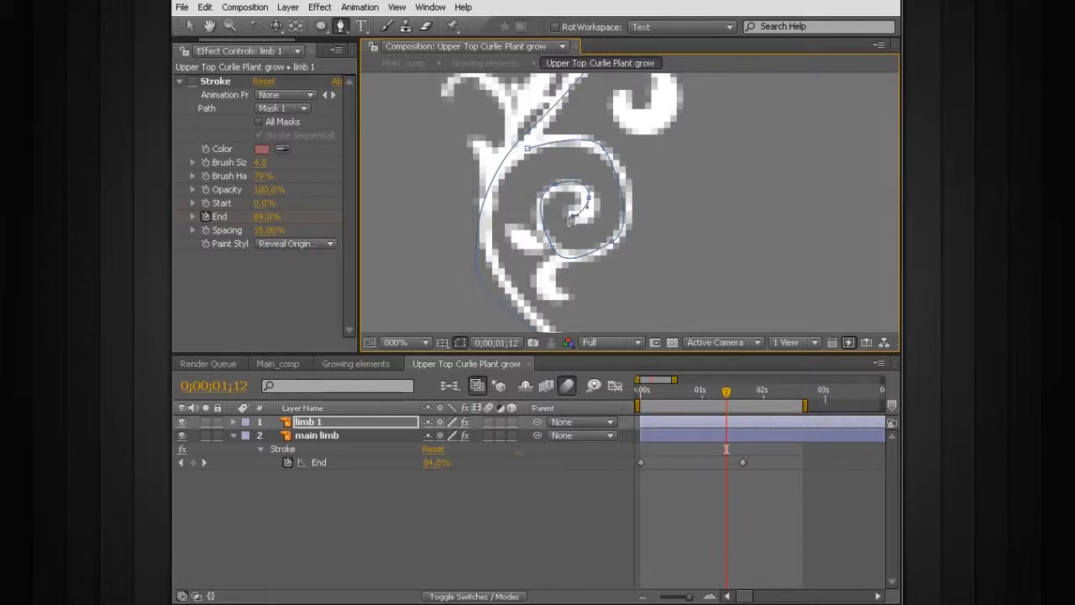
key("Return")
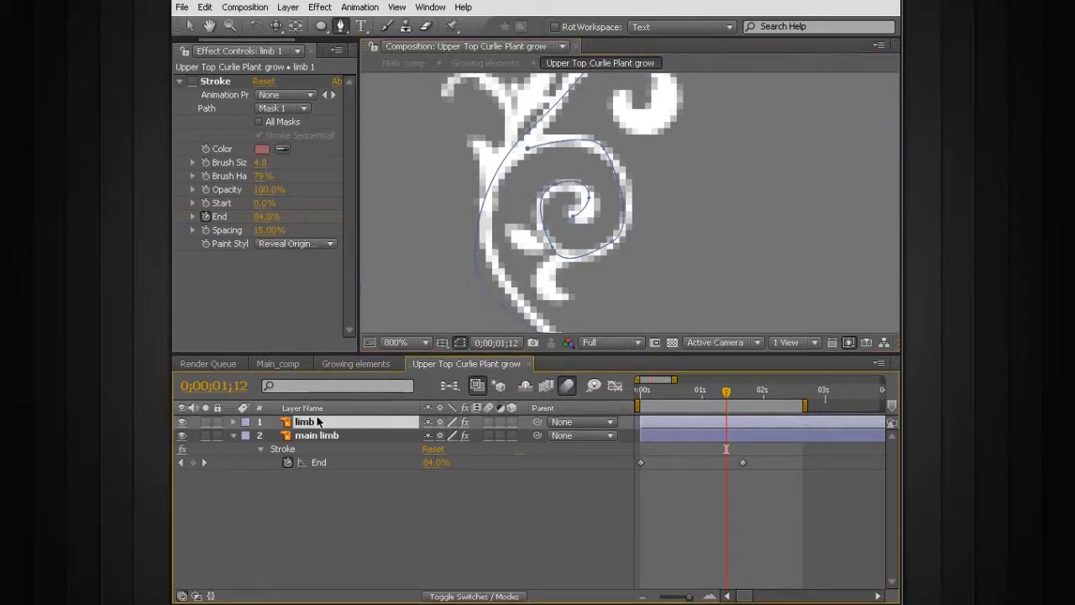
- Set limb 1's Stroke to use All Masks and delete the main-stem mask from that layer, keeping the spiral mask
key("u")
left_click(259, 122)
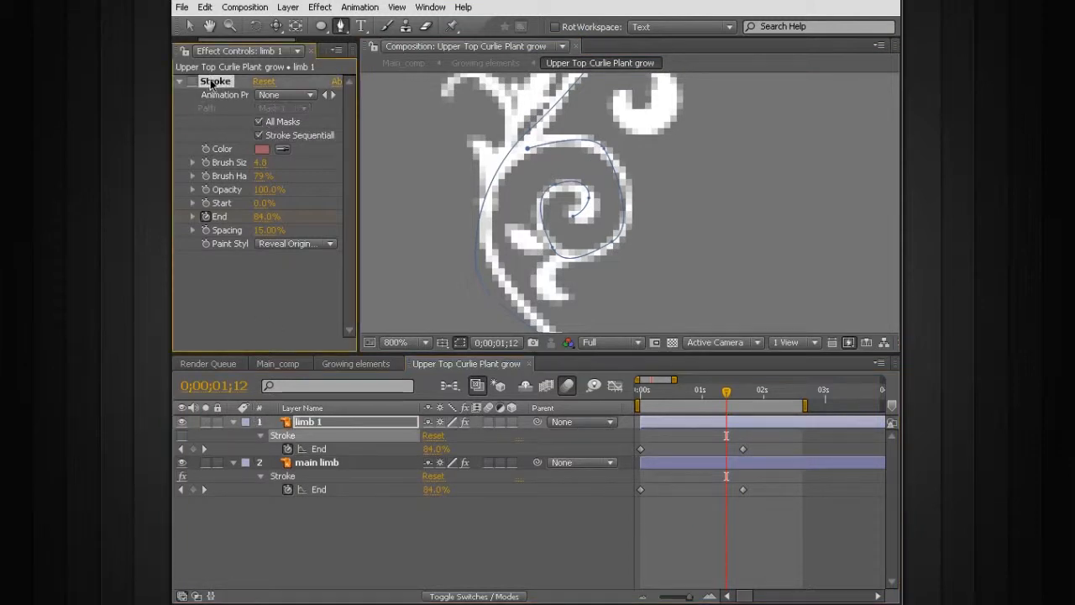
left_click(315, 423)
key("m")
left_click(298, 436)
key("Delete")
left_click(298, 435)
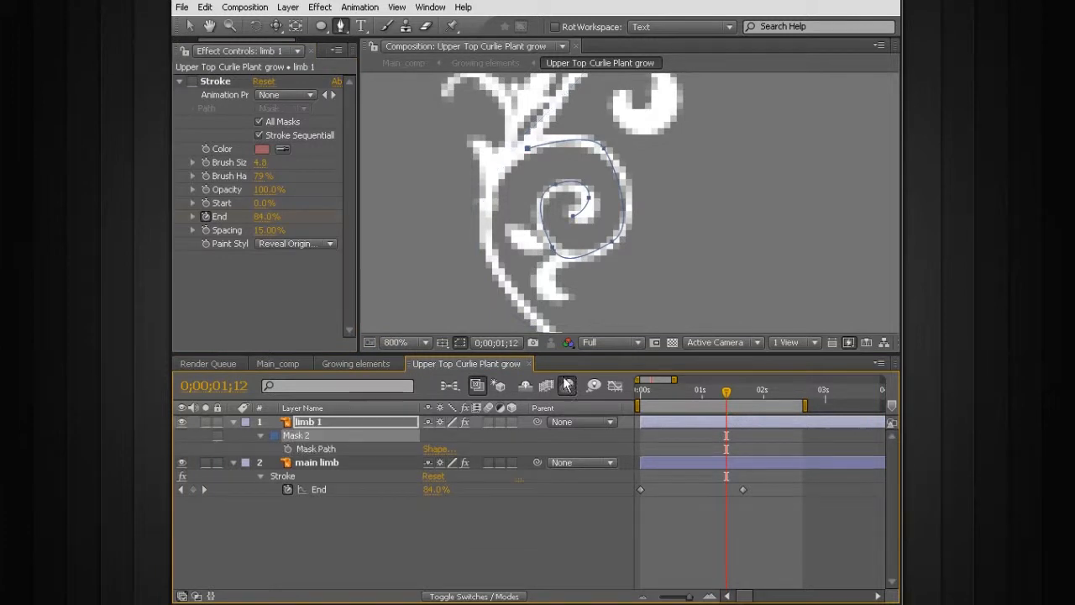
- Draw two more open masks on limb 1, one along each of the small leaves branching off the spiral's lower bend
left_click(556, 257)
key("ctrl+z")
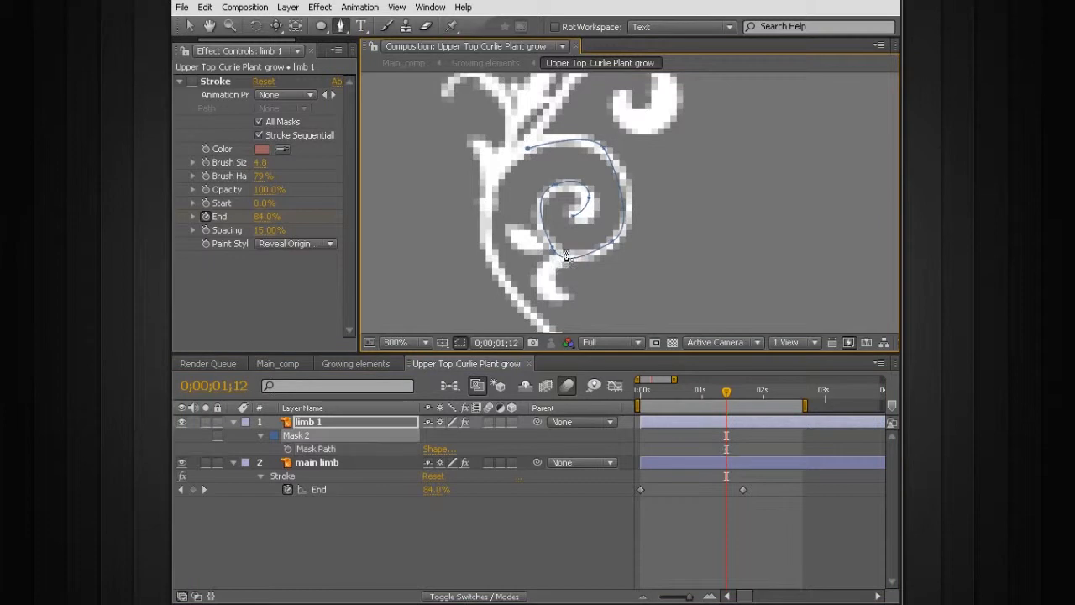
left_click(565, 250)
left_click_drag(543, 283, 569, 300)
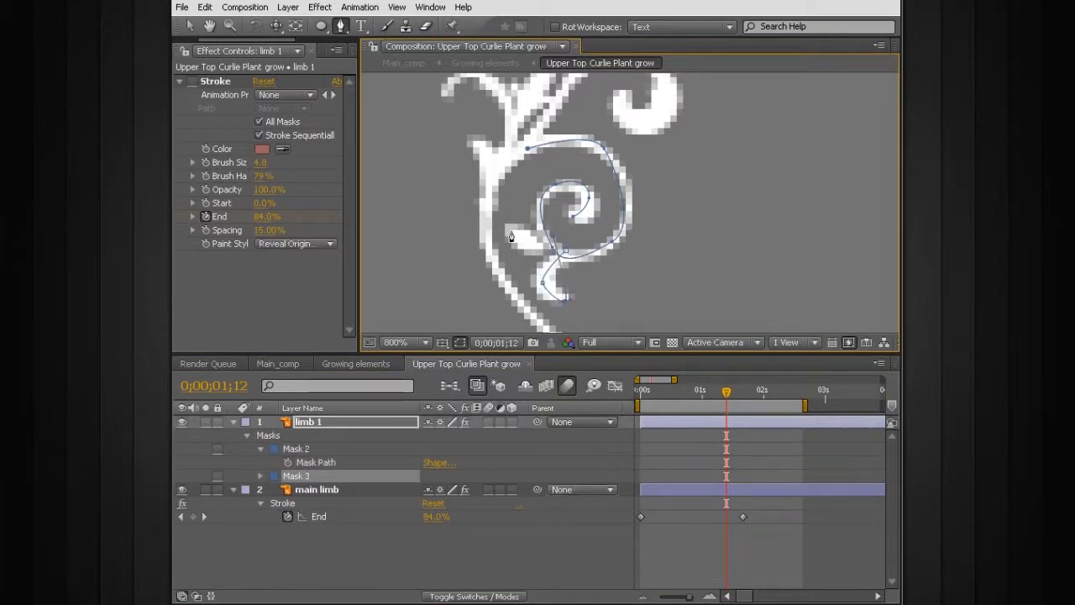
left_click(565, 247)
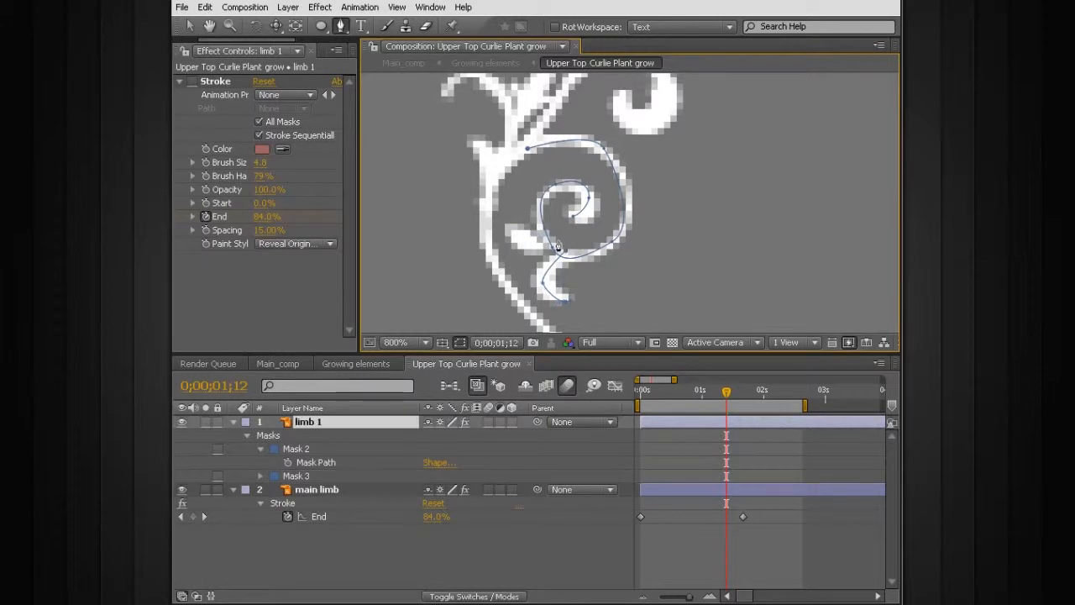
left_click(504, 236)
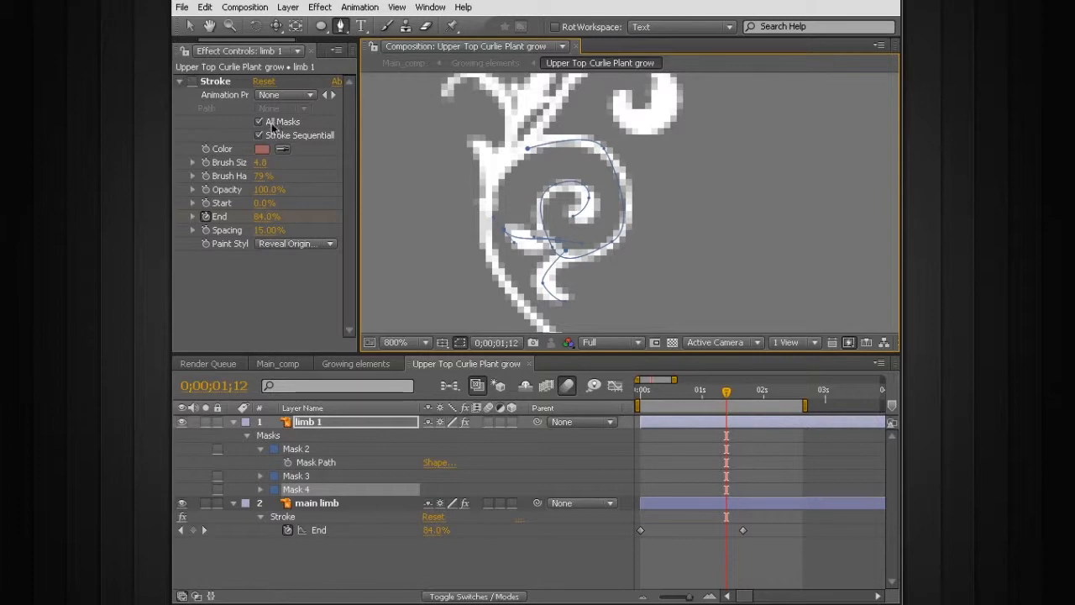
- Enable limb 1's Stroke effect again and move its first End keyframe to 0;00;01;01
key("u")
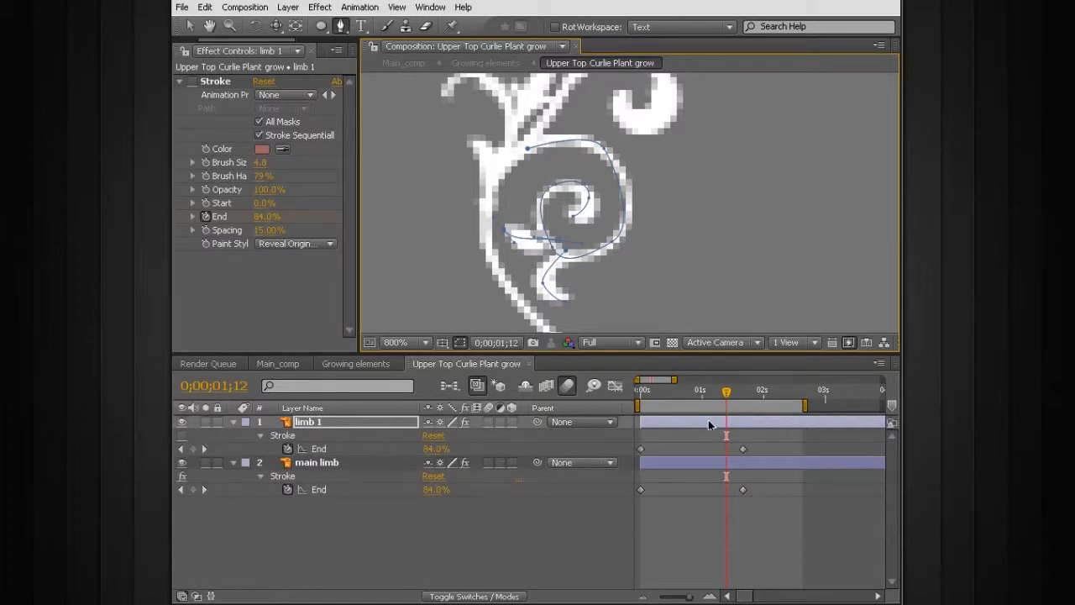
left_click(643, 392)
left_click(192, 81)
left_click_drag(643, 392, 703, 393)
left_click_drag(641, 448, 703, 449)
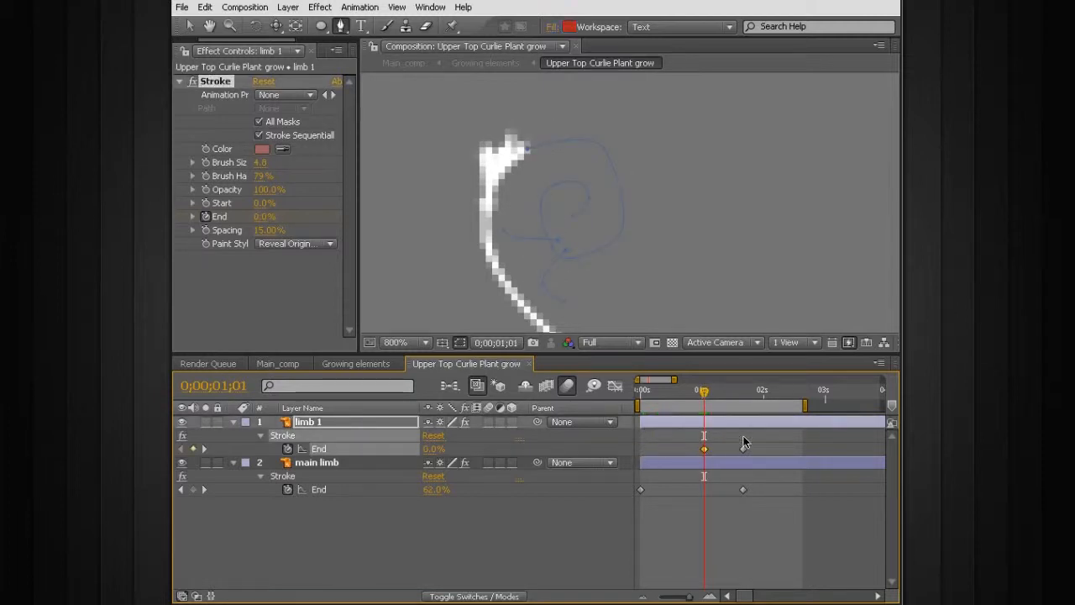
- Step through the frames after 0;00;01;01 and examine how the curl is revealed from the main stem
key("Page_Down")
key("Page_Down")
key("Page_Down")
key("Page_Down")
left_click(777, 439)
scroll(569, 289, "down", 1)
scroll(569, 289, "down", 6)
key("Page_Down")
key("Page_Down")
key("Page_Down")
key("Page_Down")
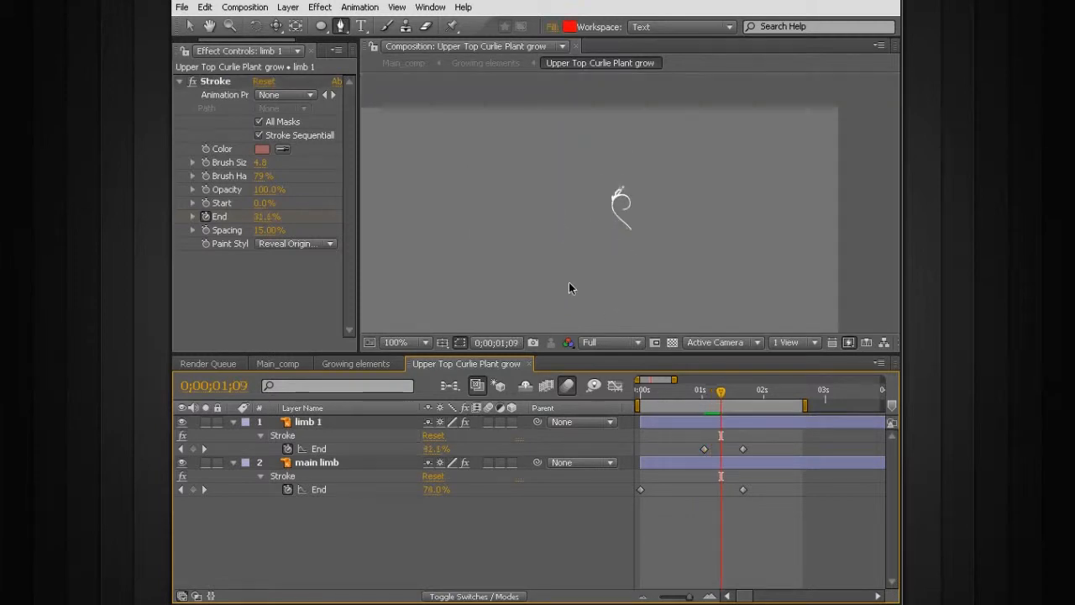
- At 0;00;01;07, reshape limb 1's spiral mask by pulling the path outward along the curl's outer side
key("Page_Up")
key("Page_Up")
scroll(569, 288, "up", 6)
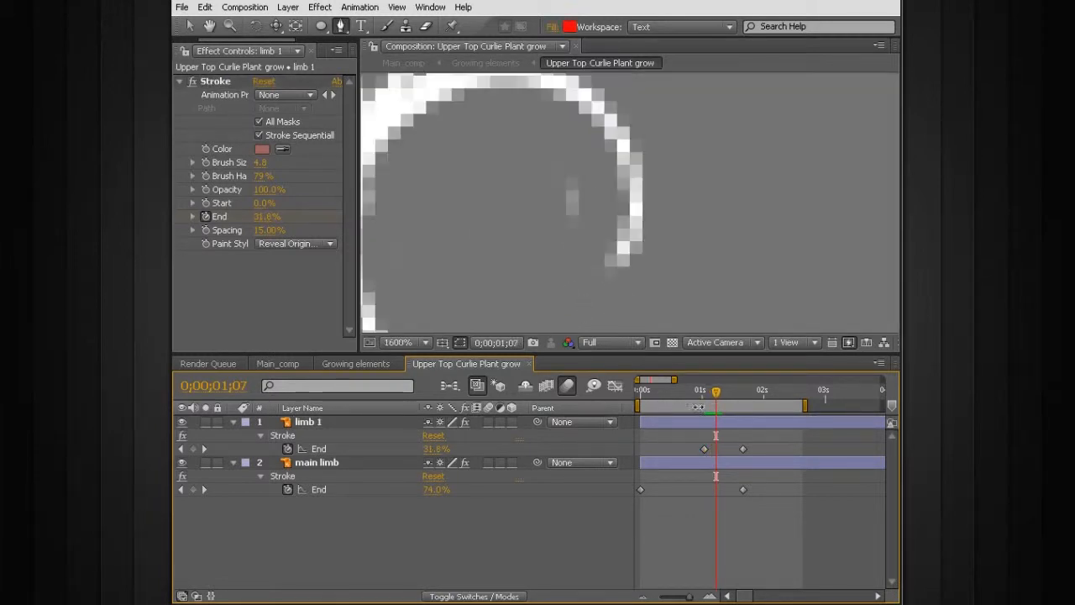
left_click(685, 425)
mouse_move(624, 178)
left_mouse_down()
mouse_move(644, 179)
mouse_move(639, 187)
left_mouse_up()
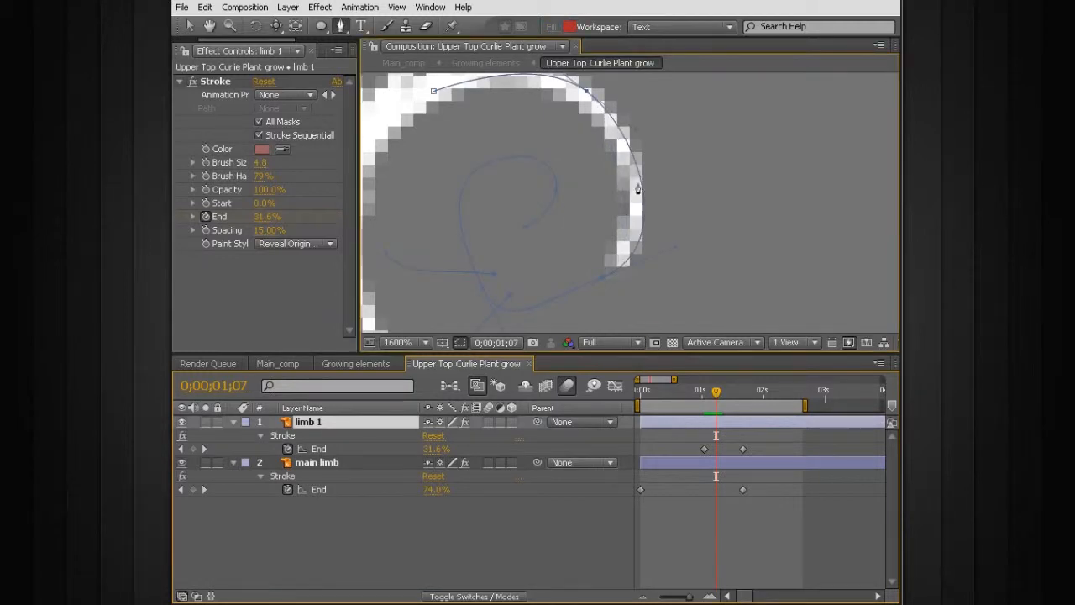
- At 0;00;01;10, move the spiral mask's vertex on the lower outer bend slightly outward
left_click(796, 450)
key("Page_Down")
key("Page_Down")
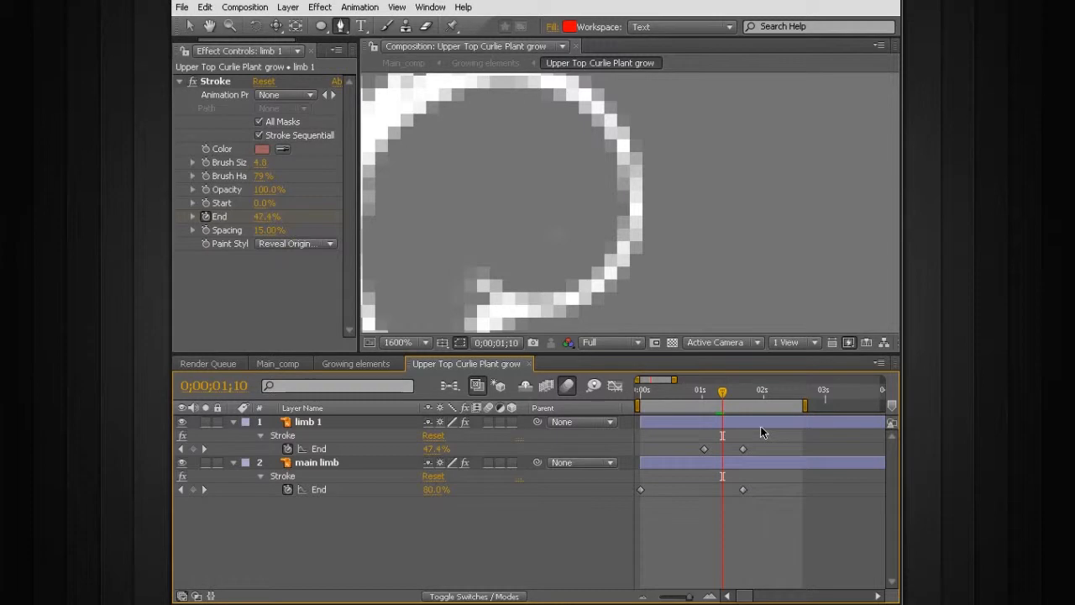
left_click(761, 425)
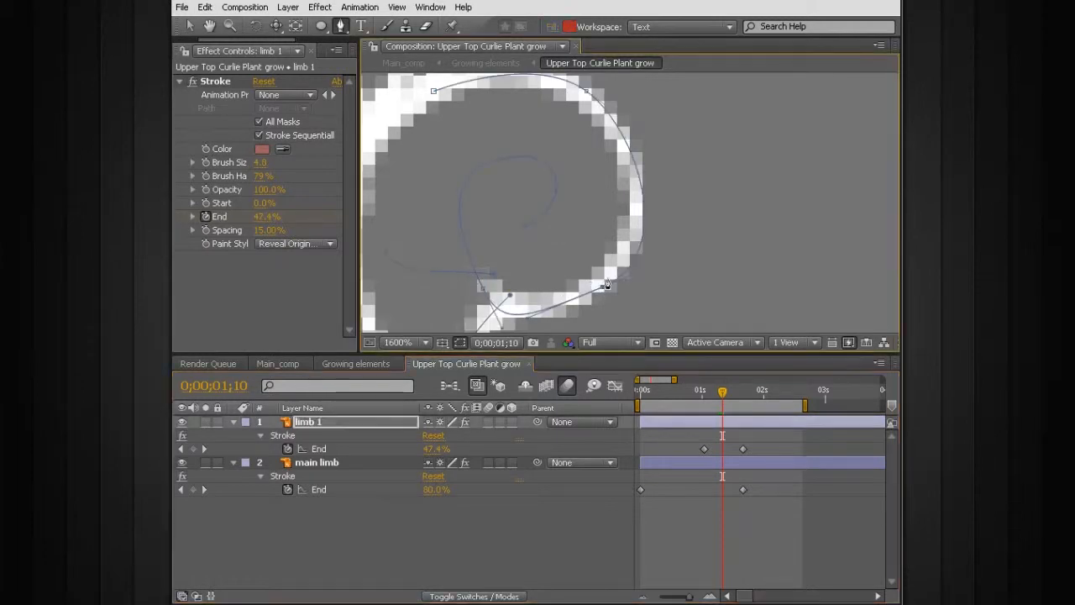
- Step forward frame by frame to 0;00;01;22 and examine the rest of limb 1's reveal
scroll(608, 284, "down", 1)
key("Page_Down")
key("Page_Down")
key("Page_Down")
key("Page_Down")
key("Page_Down")
key("Page_Down")
key("Page_Down")
key("Page_Down")
key("Page_Down")
key("Page_Down")
key("Page_Down")
key("Page_Down")
key("Page_Down")
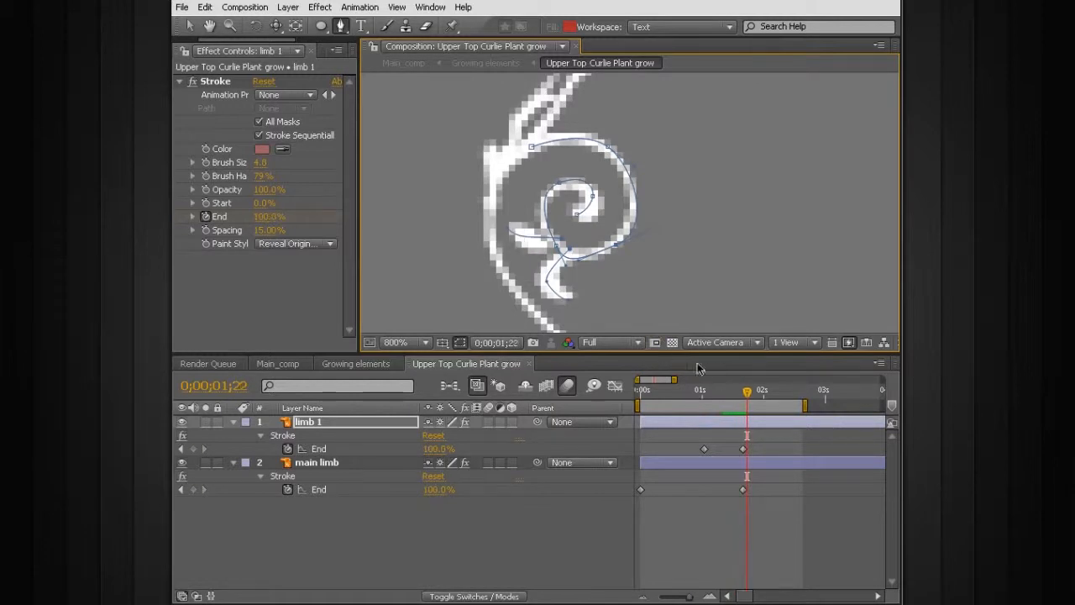
- Adjust the spiral mask's vertex slightly at the junction where the small leaves branch off
scroll(505, 264, "up", 2)
scroll(506, 265, "down", 1)
key("space")
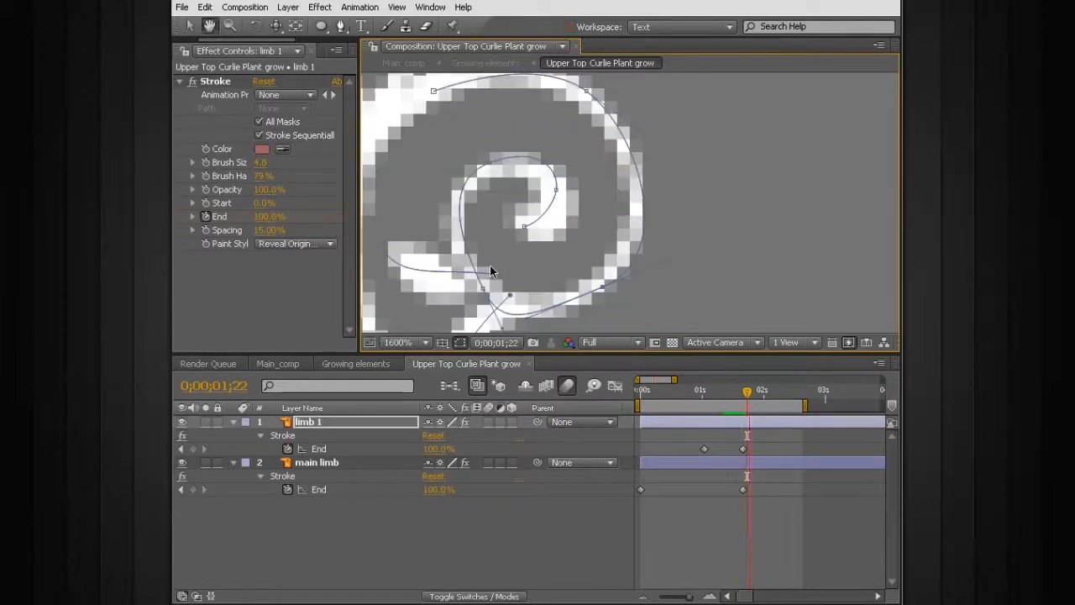
key("ctrl+z")
left_click_drag(441, 267, 563, 225)
- Check the reveal at 0;00;01;13 and set limb 1's Stroke Brush Size to 3.0
mouse_move(763, 390)
left_mouse_down()
mouse_move(704, 393)
mouse_move(763, 388)
left_mouse_up()
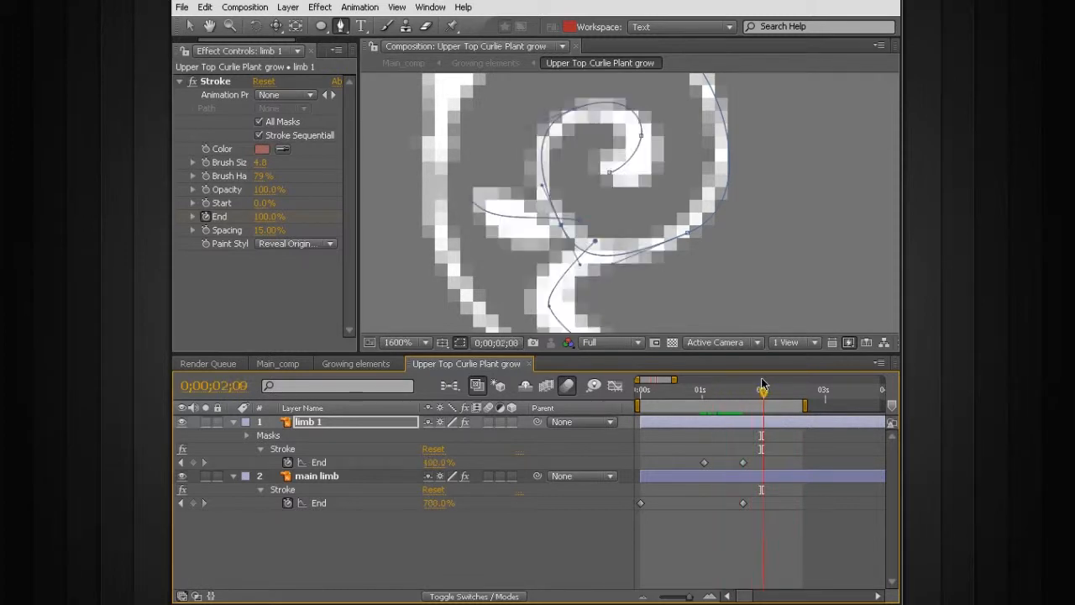
scroll(561, 256, "down", 4)
left_click(698, 524)
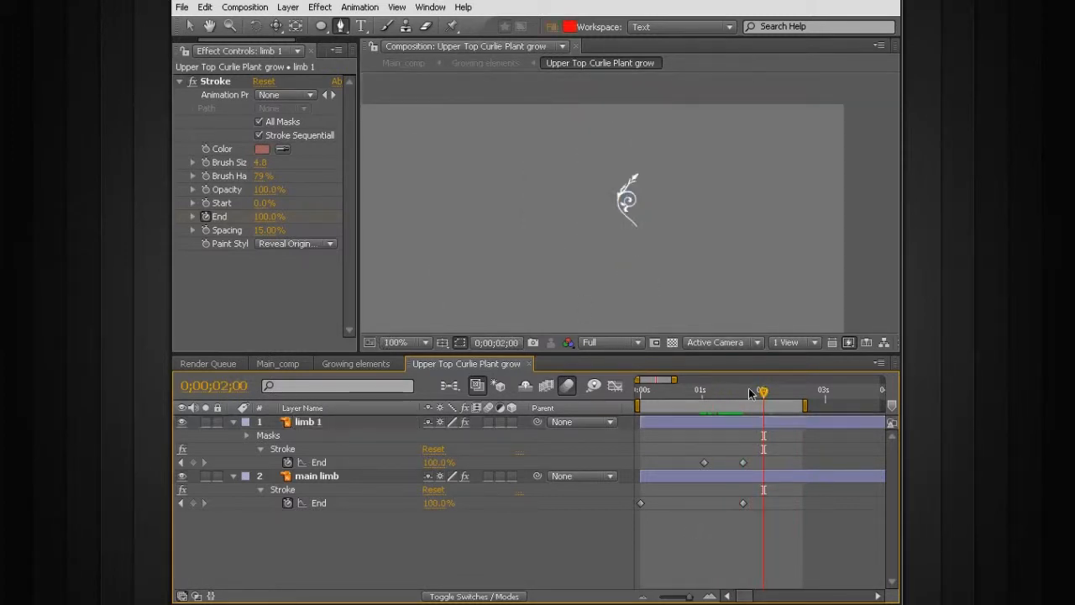
mouse_move(729, 396)
left_mouse_down()
mouse_move(697, 392)
mouse_move(760, 392)
mouse_move(729, 395)
left_mouse_up()
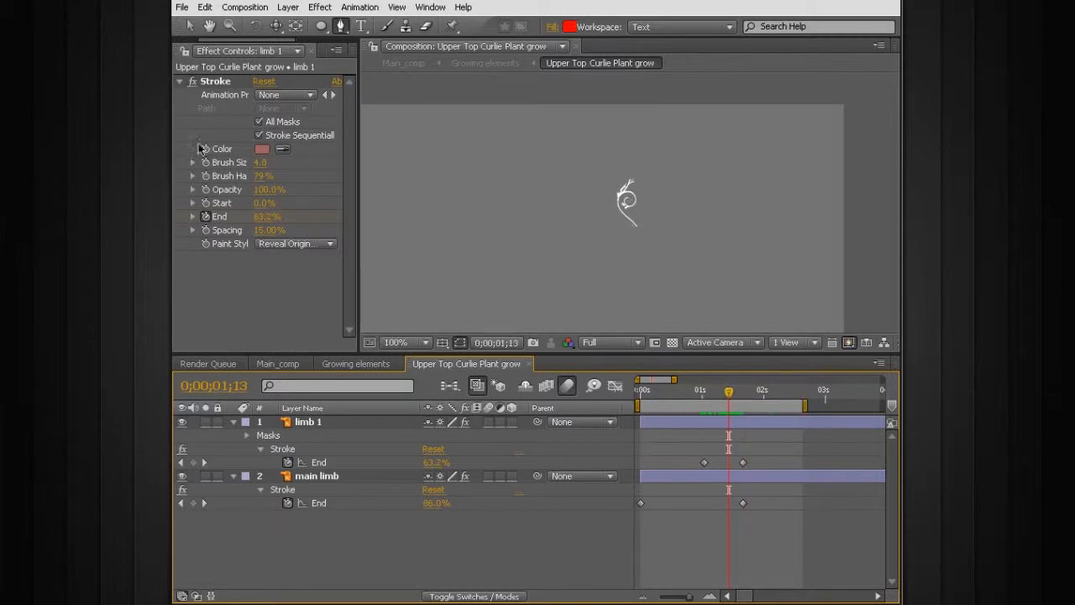
left_click(261, 166)
key("Return")
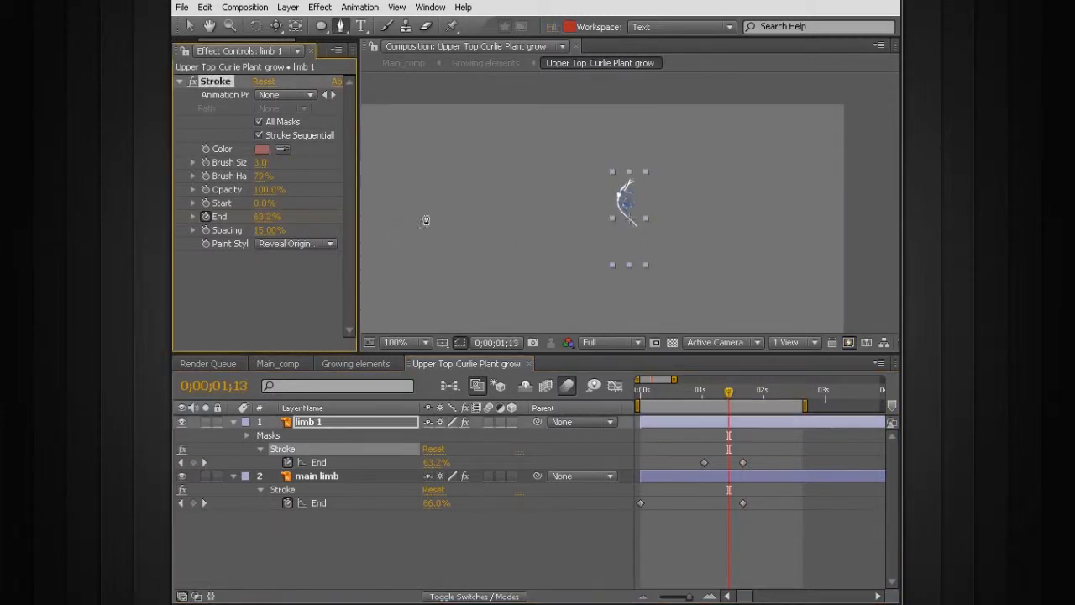
- Reshape limb 1's spiral mask at the leaf junction, moving its vertex inward and raising the path along the lower bend, away from the leaves
left_click(697, 437)
scroll(590, 236, "up", 5)
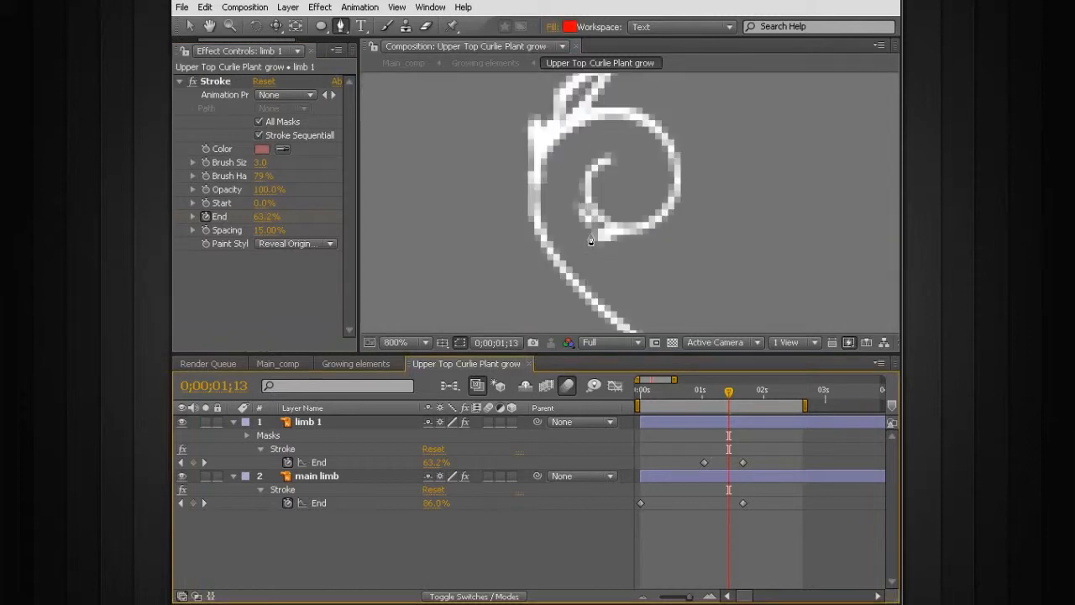
left_click(750, 428)
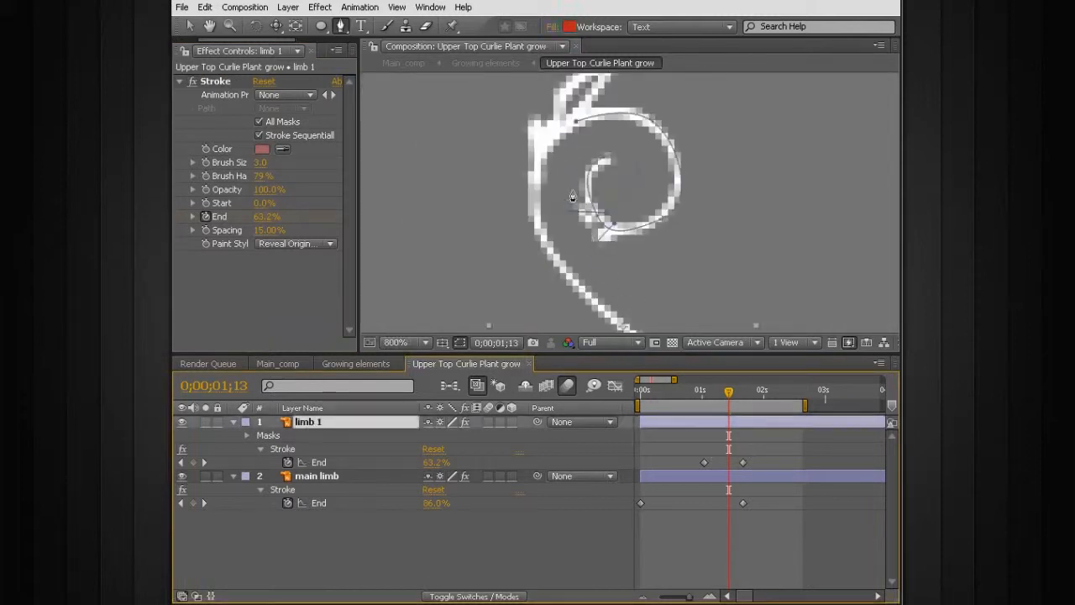
scroll(592, 208, "up", 1)
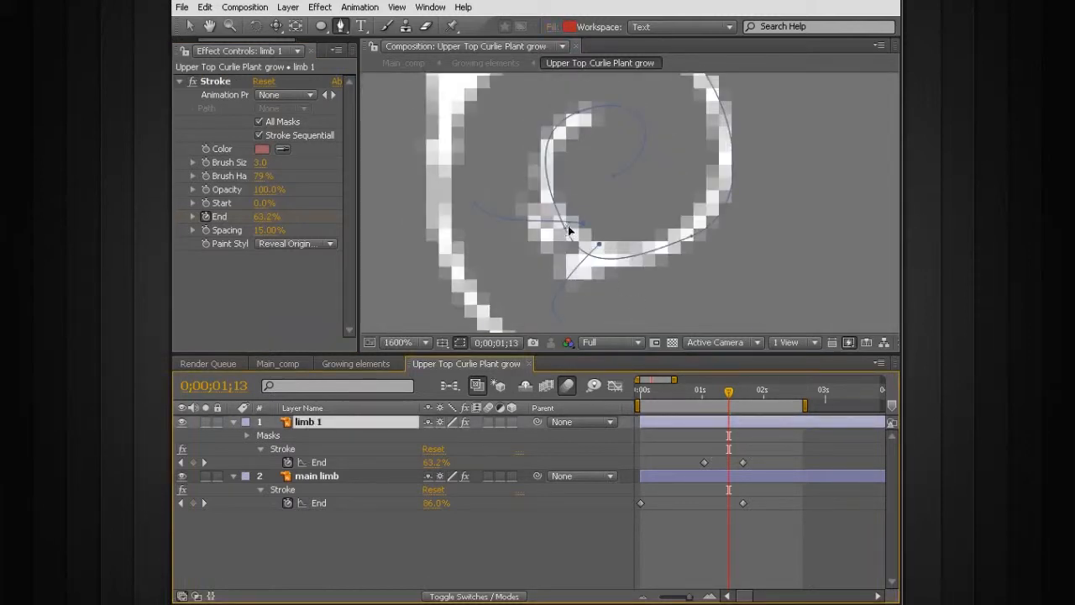
left_click_drag(565, 226, 576, 220)
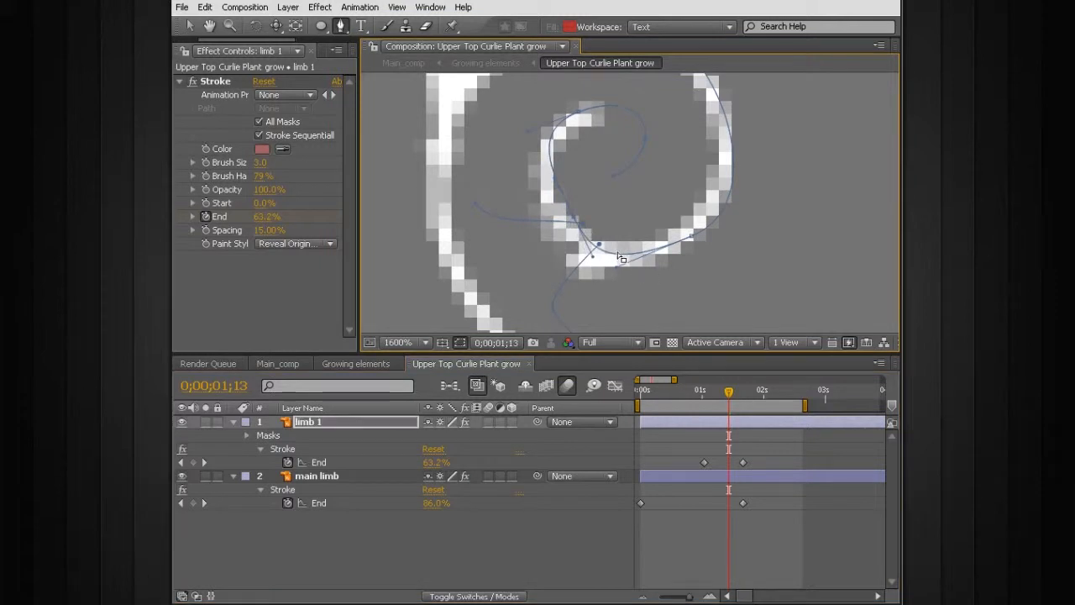
left_click_drag(619, 256, 621, 243)
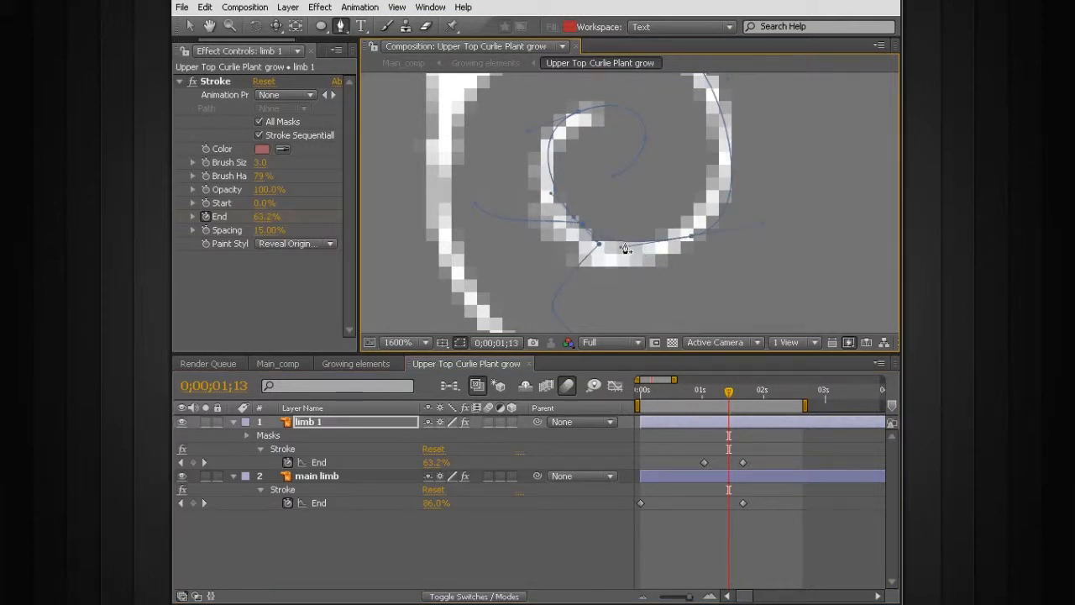
scroll(625, 248, "down", 2)
scroll(614, 257, "down", 2)
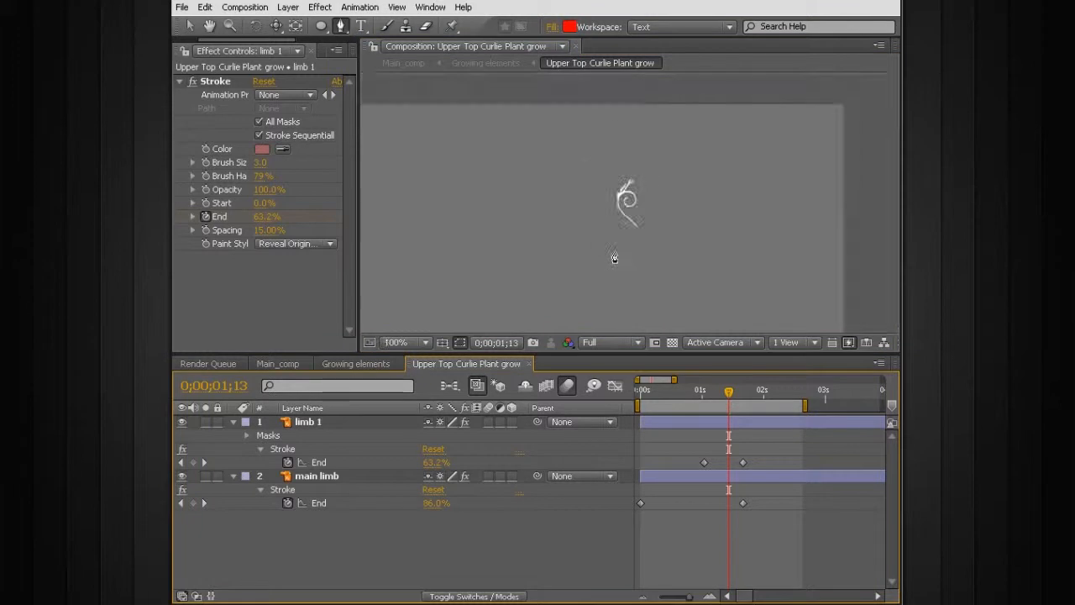
scroll(614, 257, "up", 3)
left_click(687, 420)
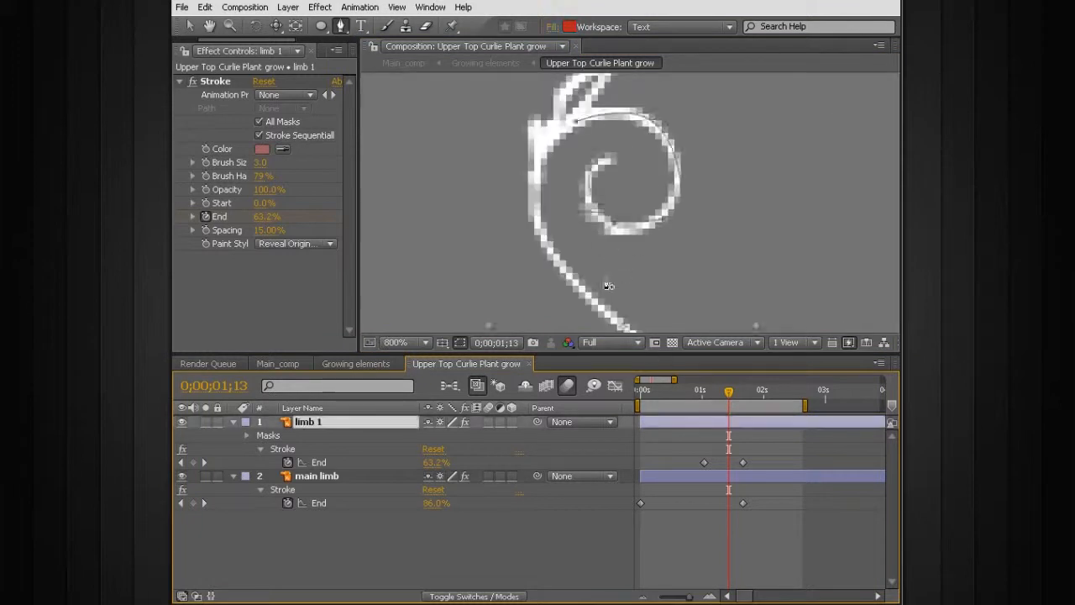
scroll(596, 267, "up", 1)
left_click(615, 236)
left_click(697, 433)
scroll(600, 241, "down", 4)
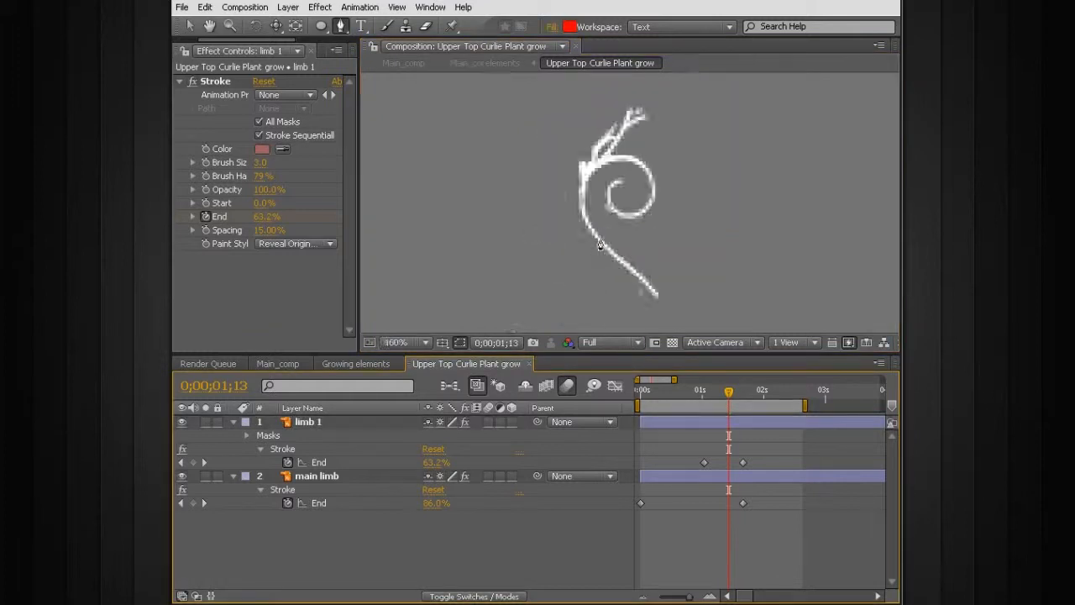
- Preview the growth animation and examine the revealed curl and leaves up to 0;00;01;23
mouse_move(728, 396)
left_mouse_down()
mouse_move(738, 394)
mouse_move(707, 395)
left_mouse_up()
key("KP_0")
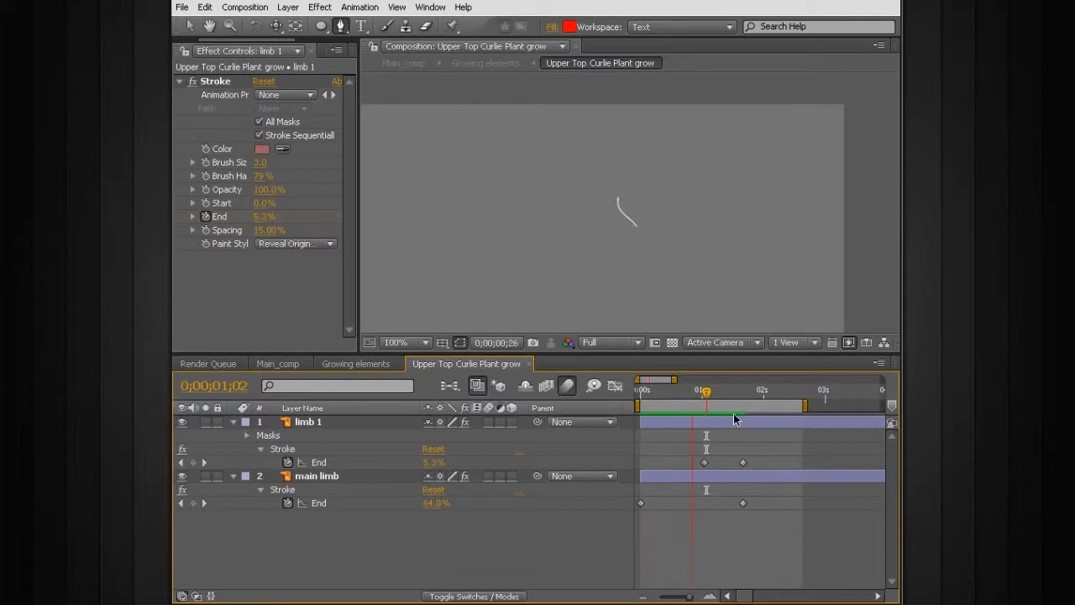
key("space")
left_click_drag(706, 392, 712, 393)
key("space")
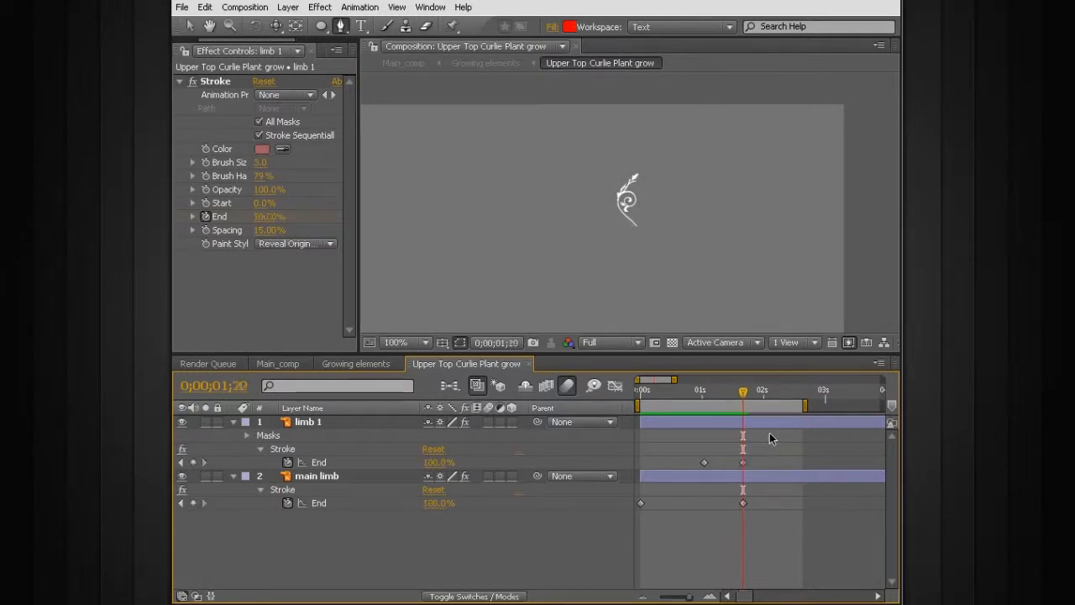
scroll(617, 229, "up", 4)
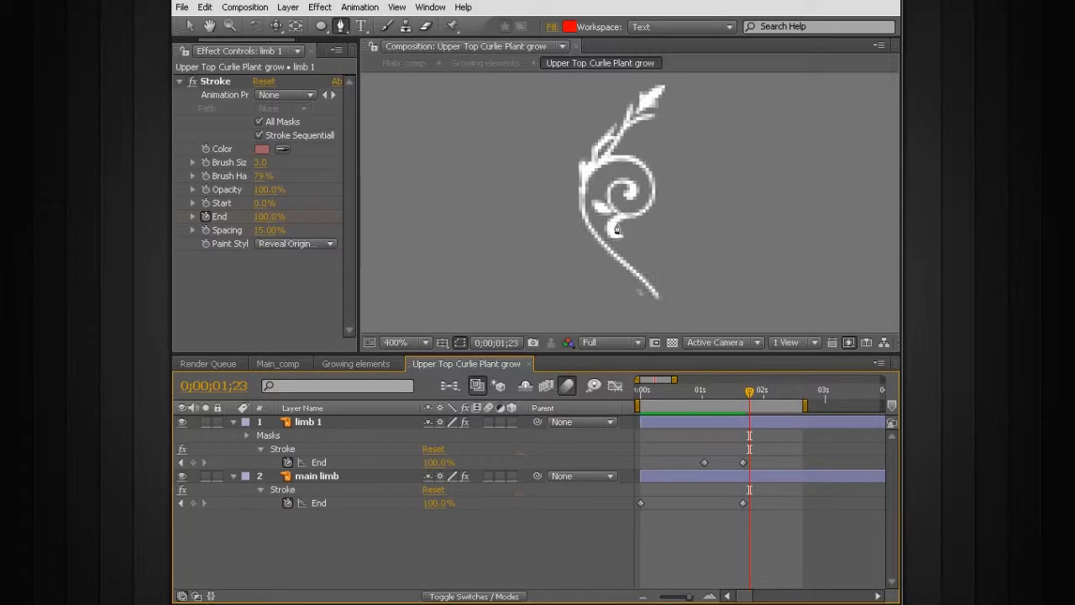
- Duplicate the main limb layer, placing the copy above limb 1, and turn off the copy's Stroke effect
left_click(321, 475)
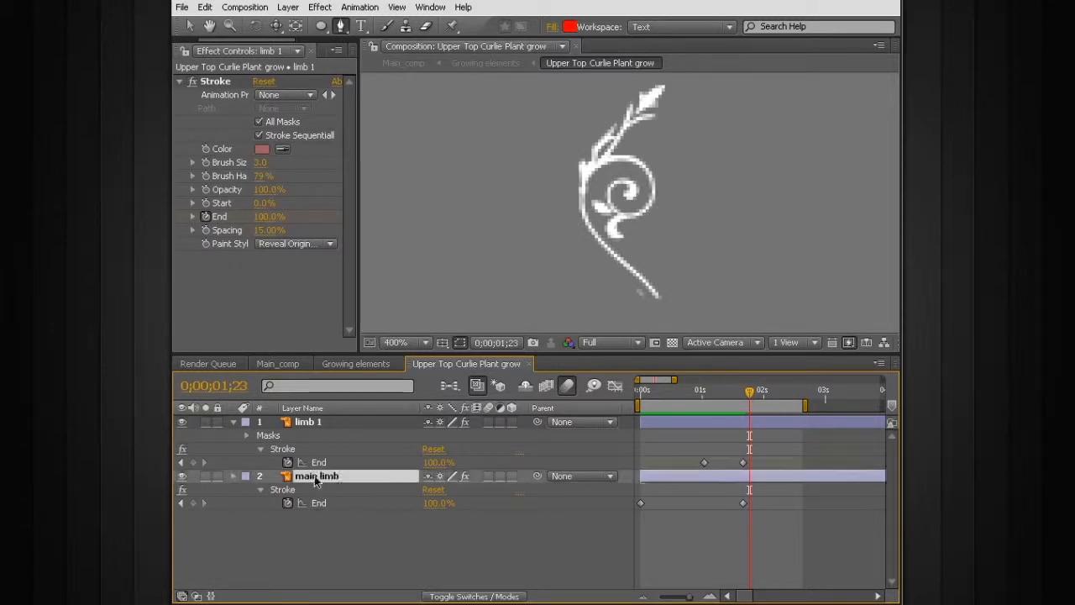
key("ctrl+d")
left_click_drag(325, 415, 325, 414)
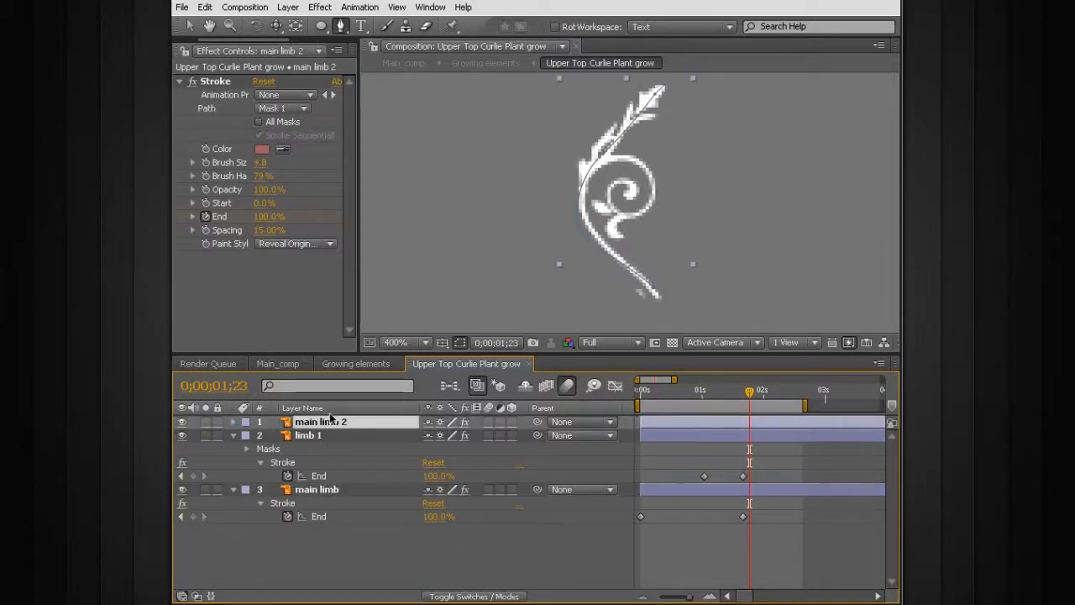
left_click(194, 82)
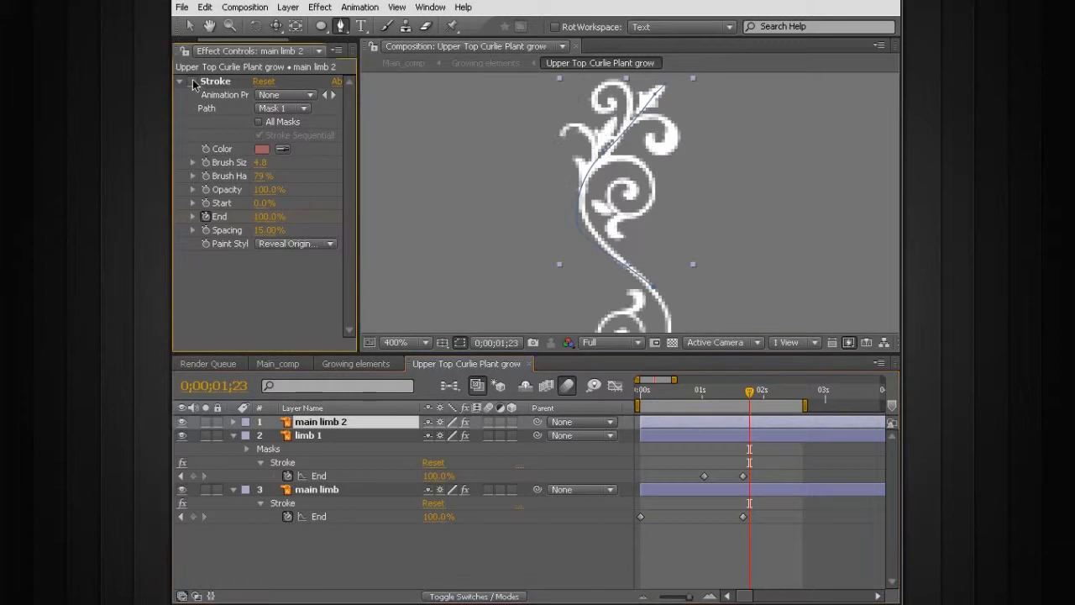
left_click(193, 81)
left_click(193, 82)
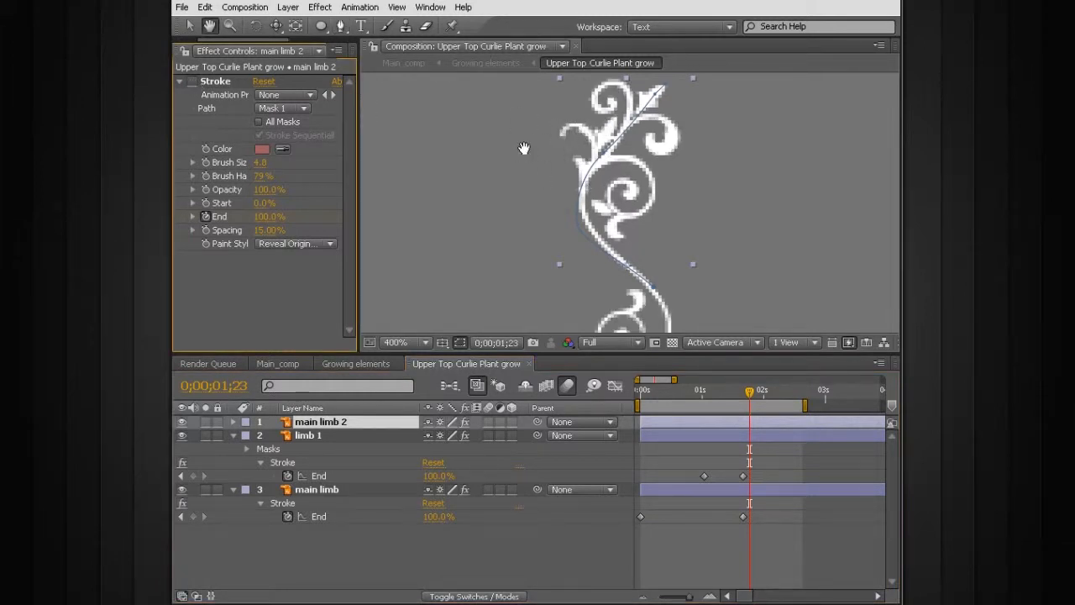
- Delete the mask copied onto the main limb 2 layer
left_click_drag(522, 154, 568, 276)
left_click(321, 422)
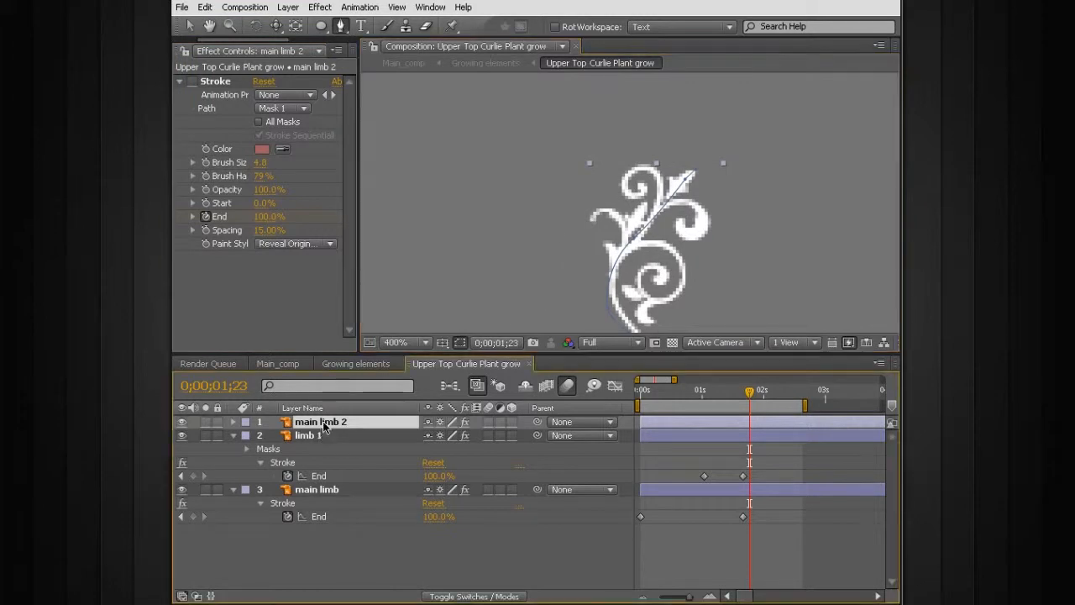
key("m")
left_click(301, 436)
key("Delete")
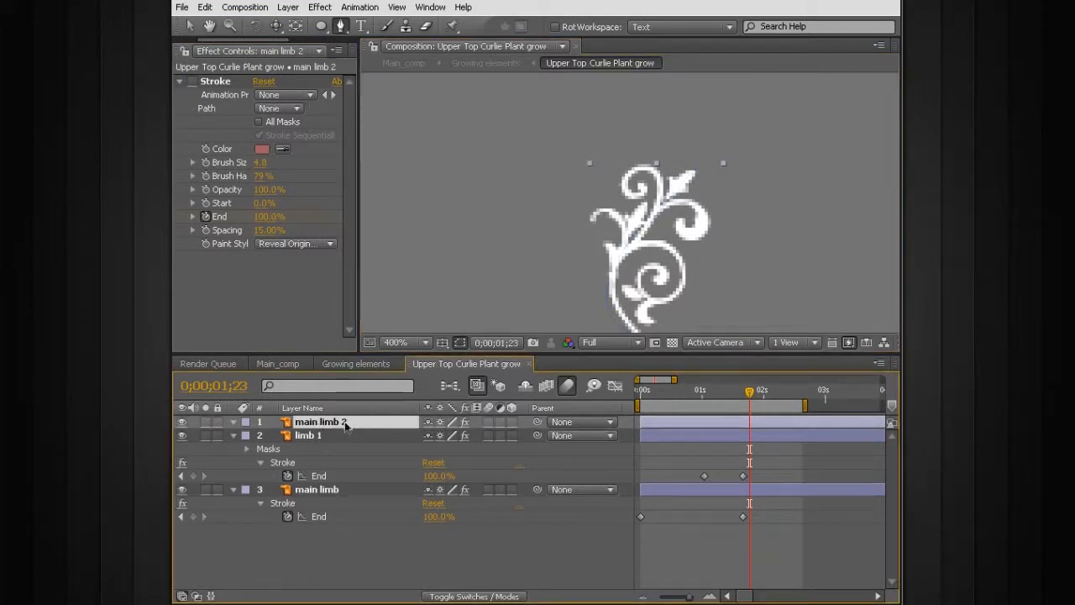
- Rename the duplicated layer "left limbs"
type("left limb")
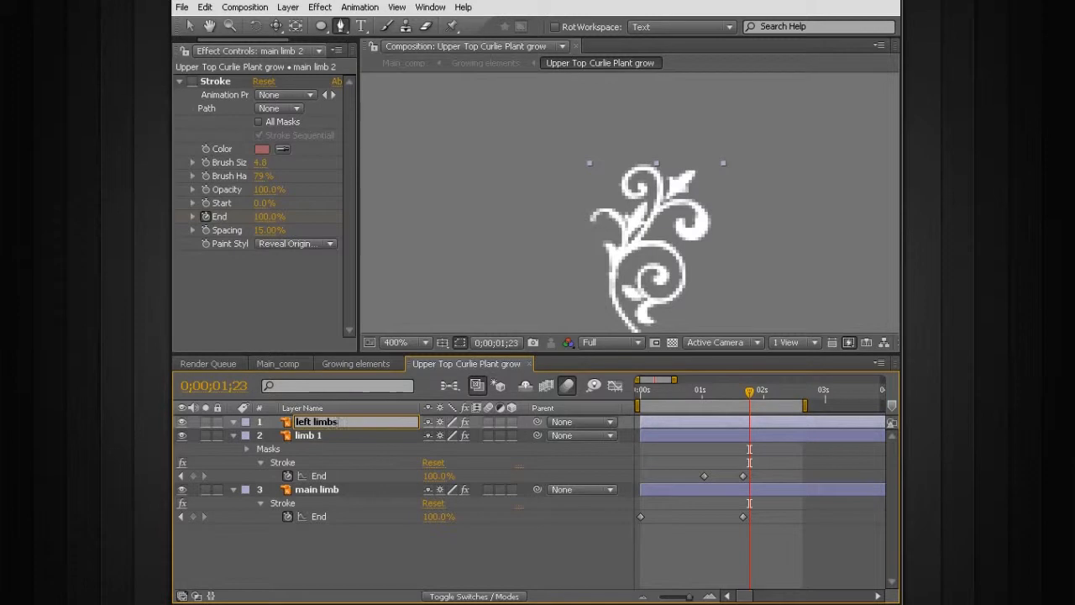
type("s")
key("Return")
- Draw three separate open mask paths on left limbs, along the short spur, the pointed leaf and the curved leaf beside the stem
scroll(554, 279, "up", 2)
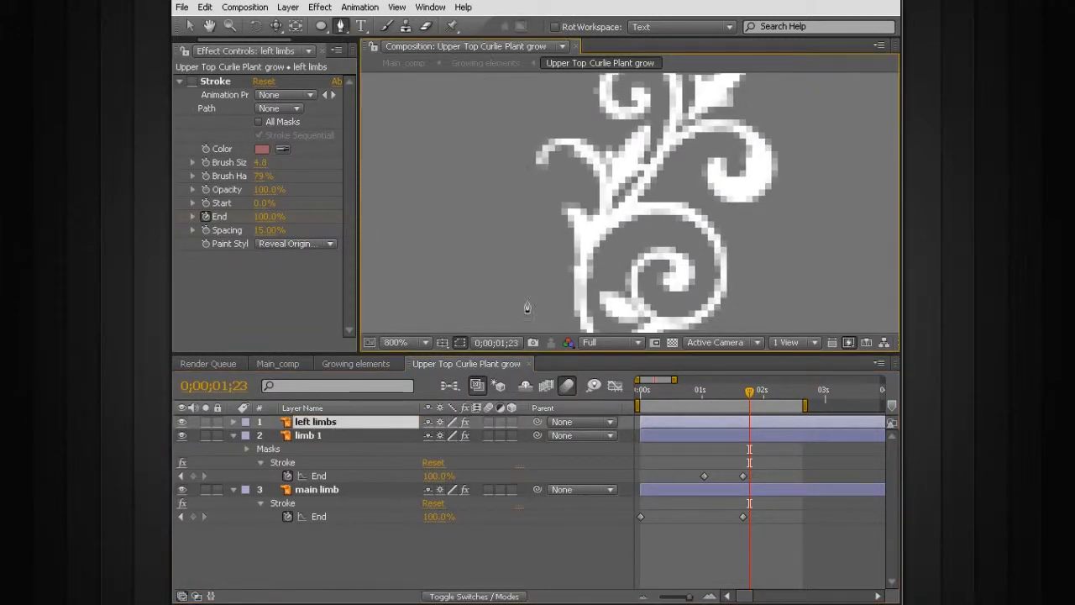
left_click_drag(571, 209, 558, 209)
left_click(642, 125)
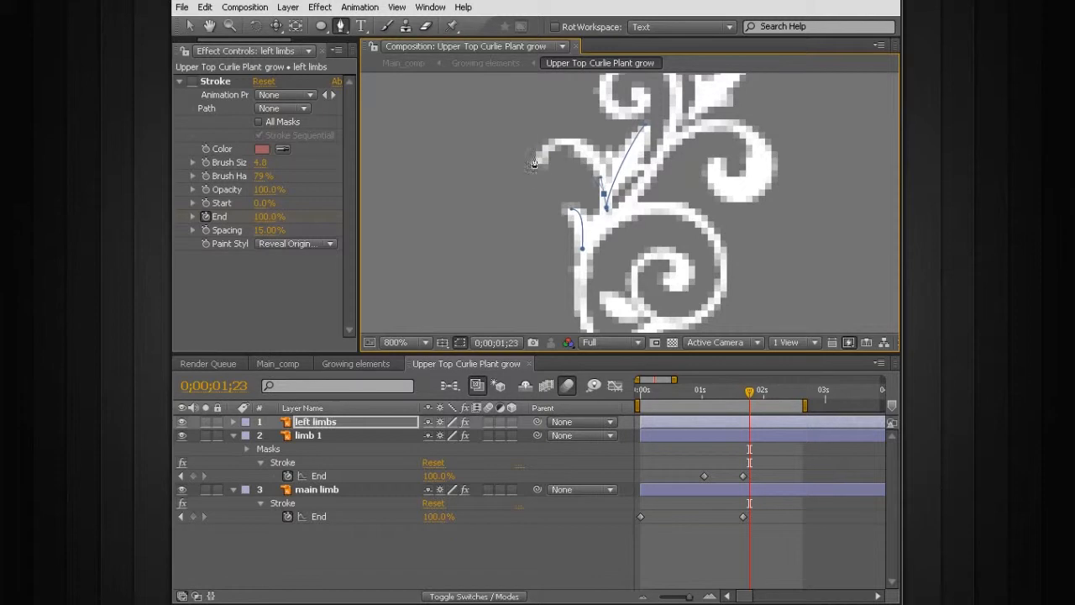
left_click_drag(522, 184, 490, 182)
- Apply the left limbs Stroke to all masks, turn the effect back on and reveal the layer's keyframes
left_click(259, 121)
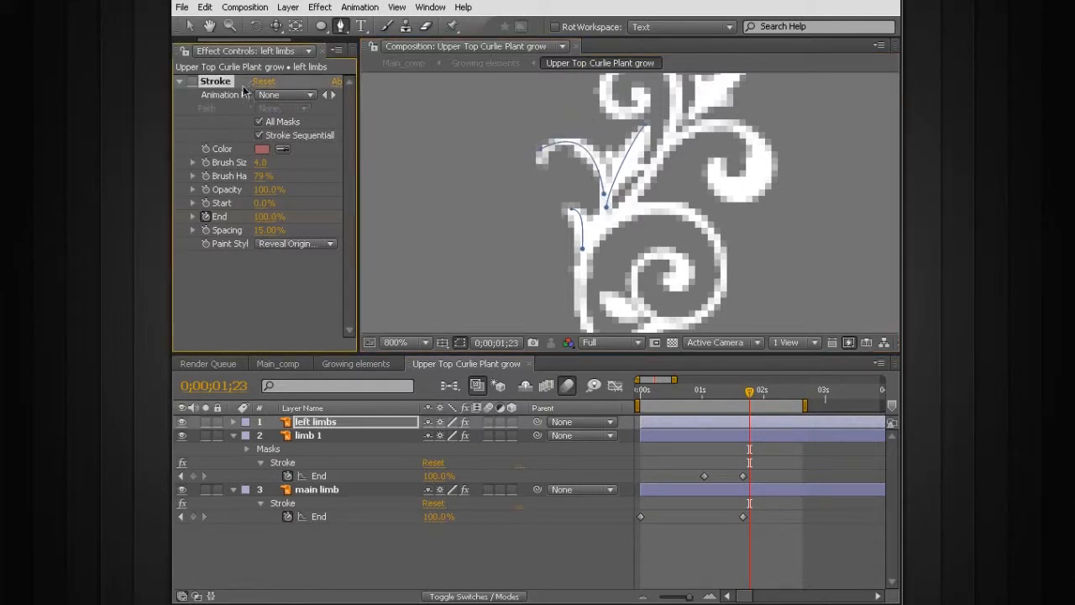
left_click(429, 538)
left_click(676, 422)
key("u")
- Move the first Stroke End keyframe of left limbs to 0;00;00;29
left_click_drag(669, 392, 700, 395)
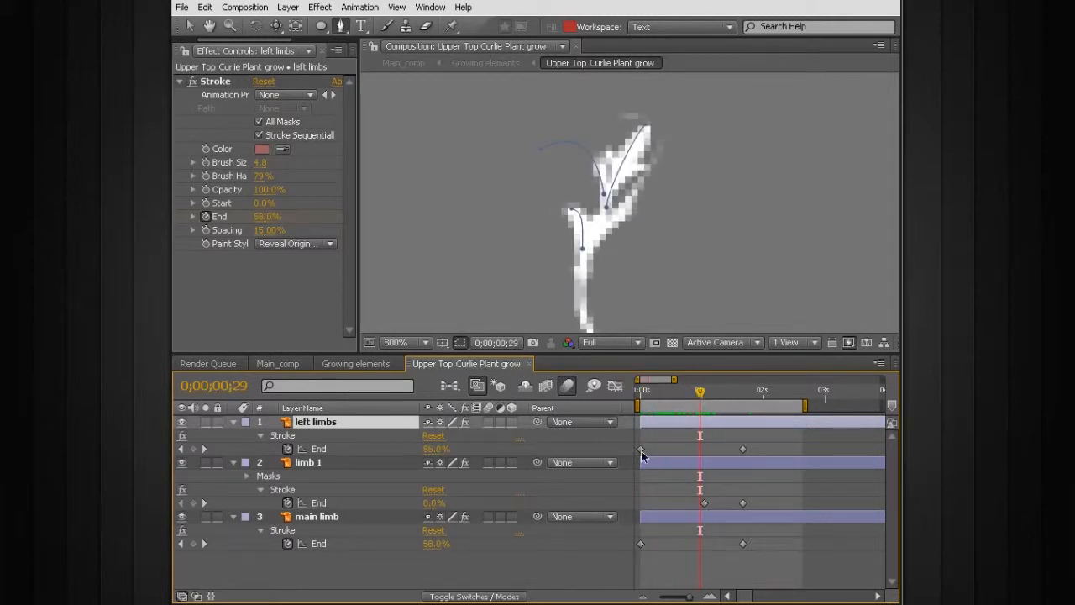
left_click_drag(642, 451, 699, 448)
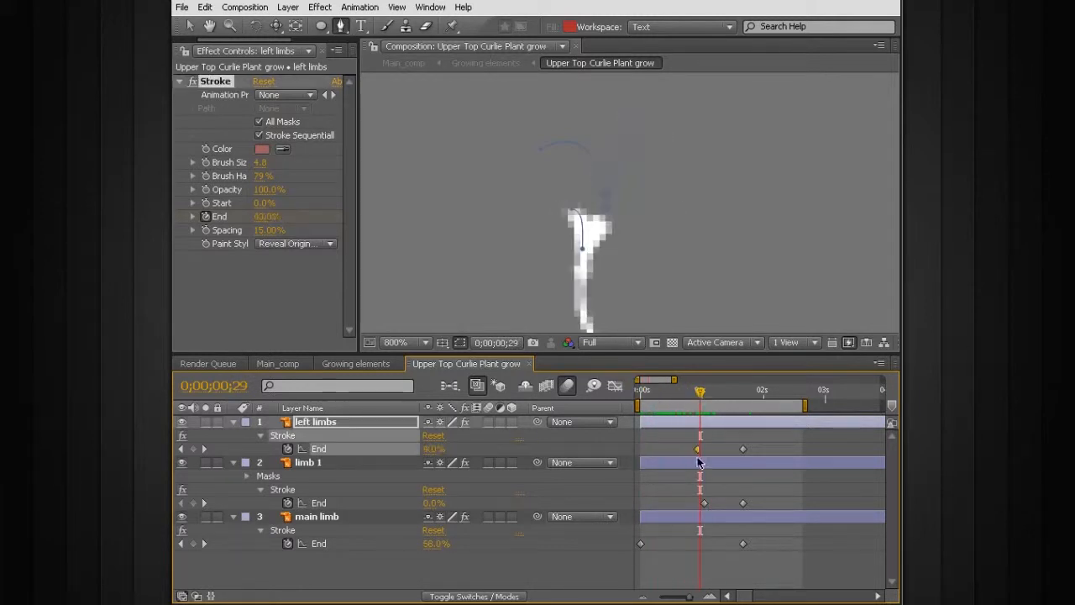
left_click(739, 437)
- Preview the growth and step back and forth between about 0;00;01;10 and 0;00;01;22 to examine how the left limbs reveal
key("space")
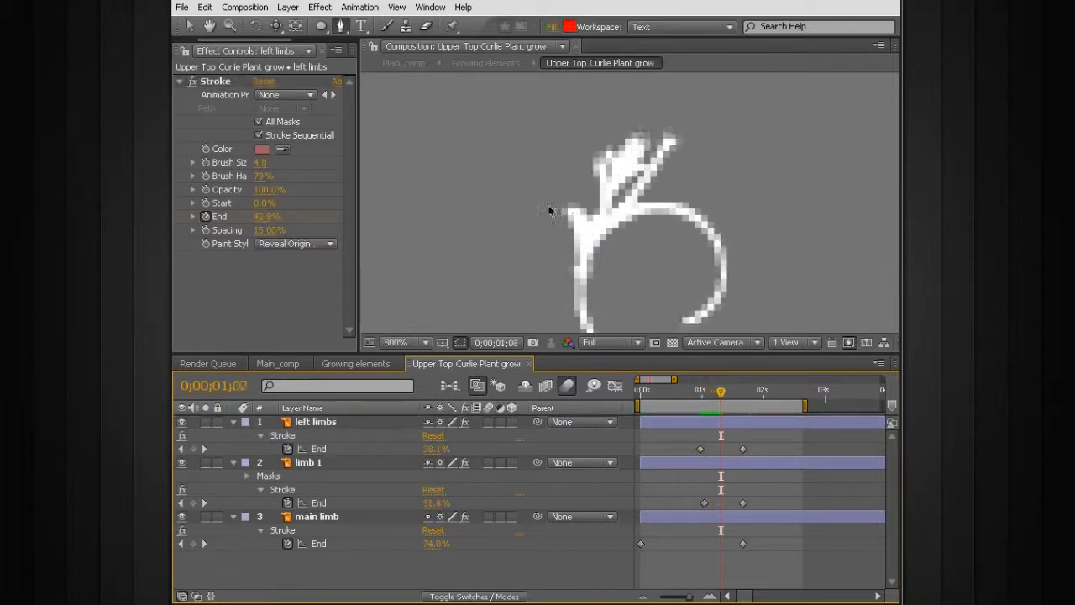
scroll(555, 257, "down", 5)
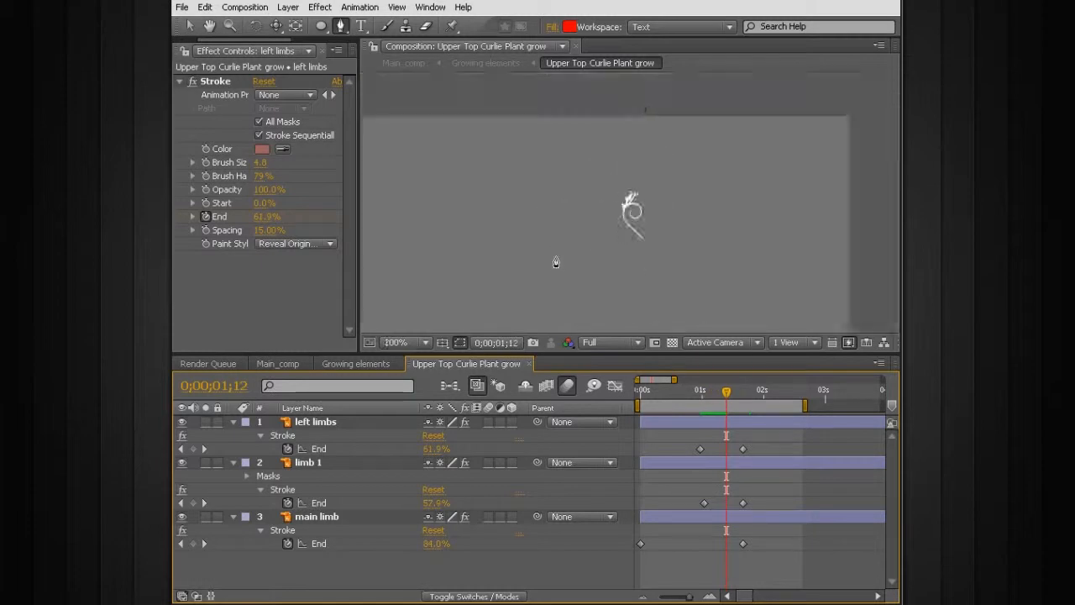
scroll(555, 262, "up", 4)
scroll(550, 260, "down", 4)
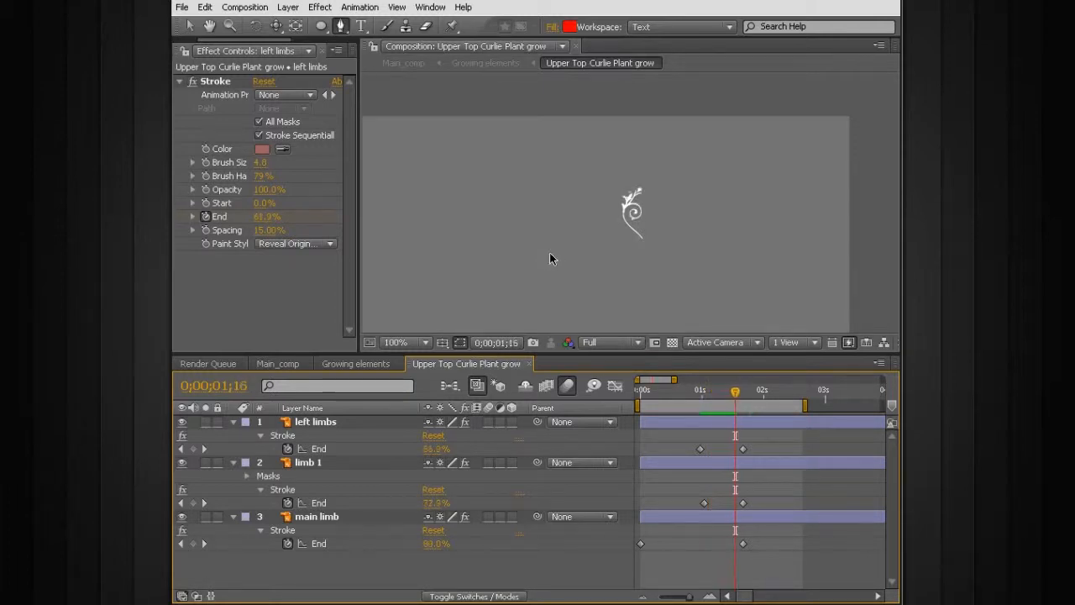
key("Page_Up")
key("Page_Up")
key("Page_Up")
key("Page_Up")
key("Page_Up")
key("Page_Up")
key("Page_Up")
key("Page_Up")
key("Page_Up")
key("Page_Up")
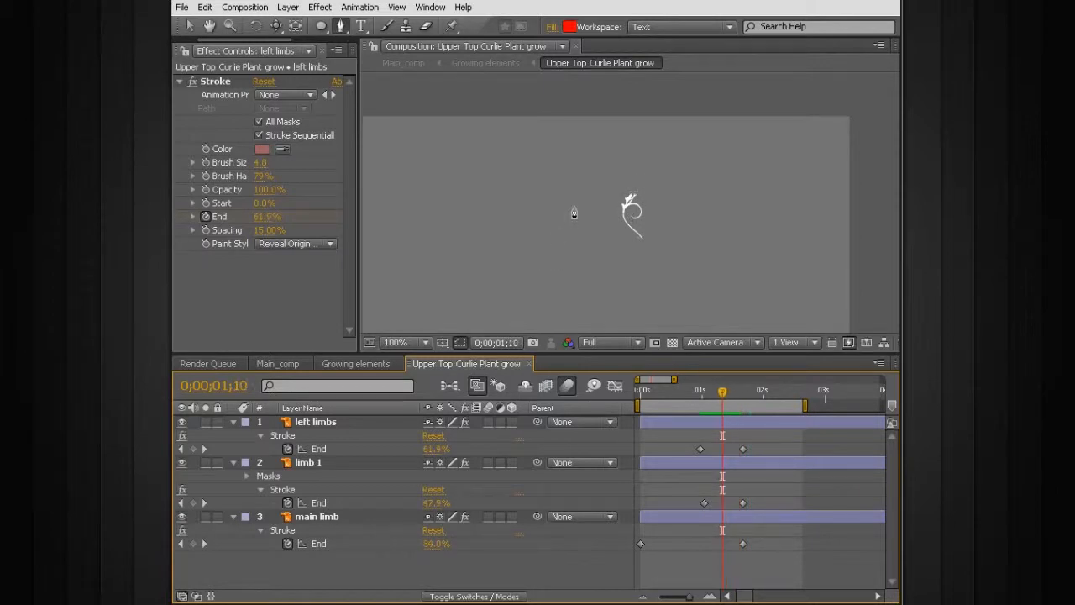
key("Page_Down")
key("Page_Down")
key("Page_Down")
key("Page_Down")
key("Page_Down")
key("Page_Down")
key("Page_Down")
key("Page_Down")
key("Page_Down")
key("Page_Down")
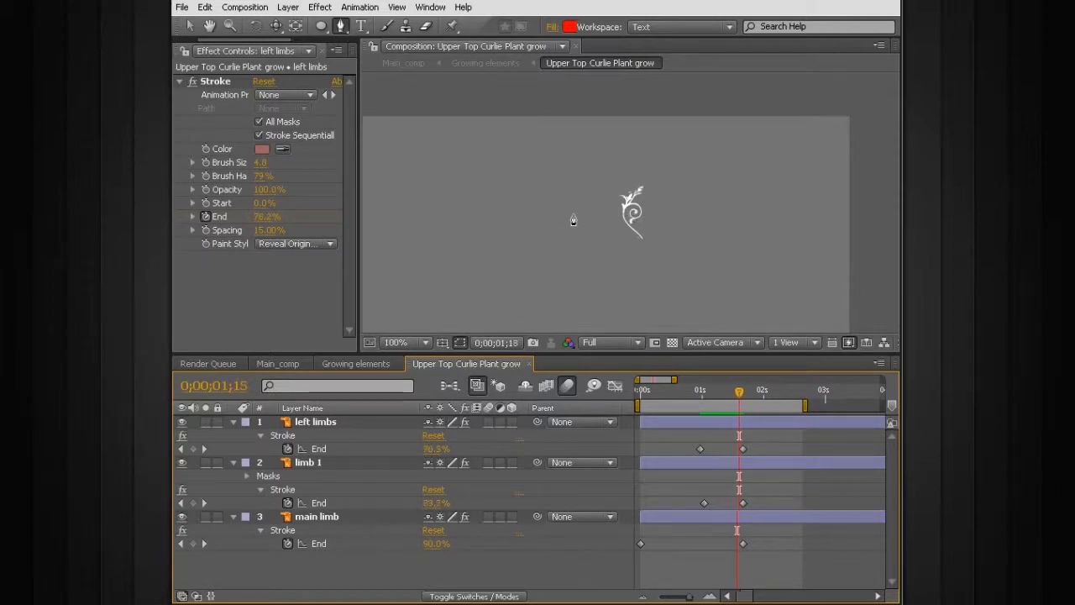
key("Page_Down")
key("Page_Down")
scroll(667, 211, "up", 4)
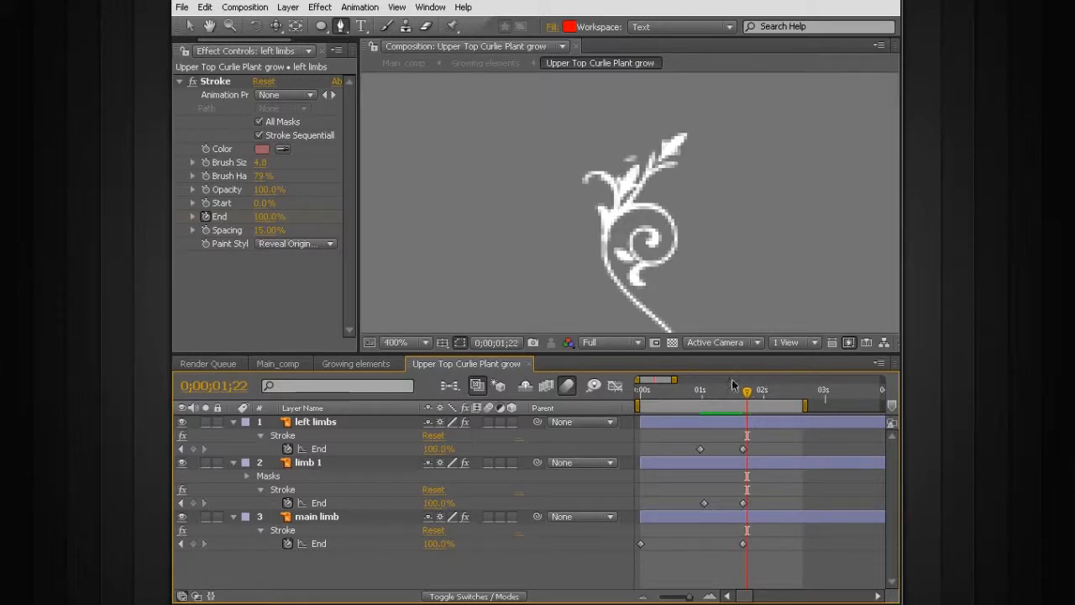
- Duplicate the left limbs layer and rename the copy "top left limb"
key("Page_Up")
key("Page_Up")
left_click(719, 420)
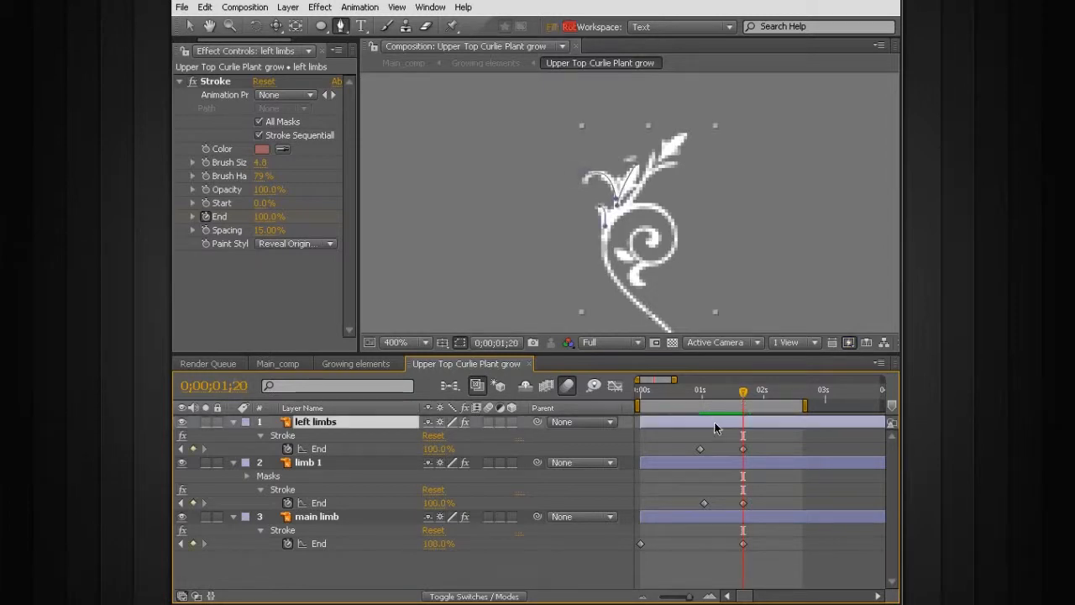
key("ctrl+d")
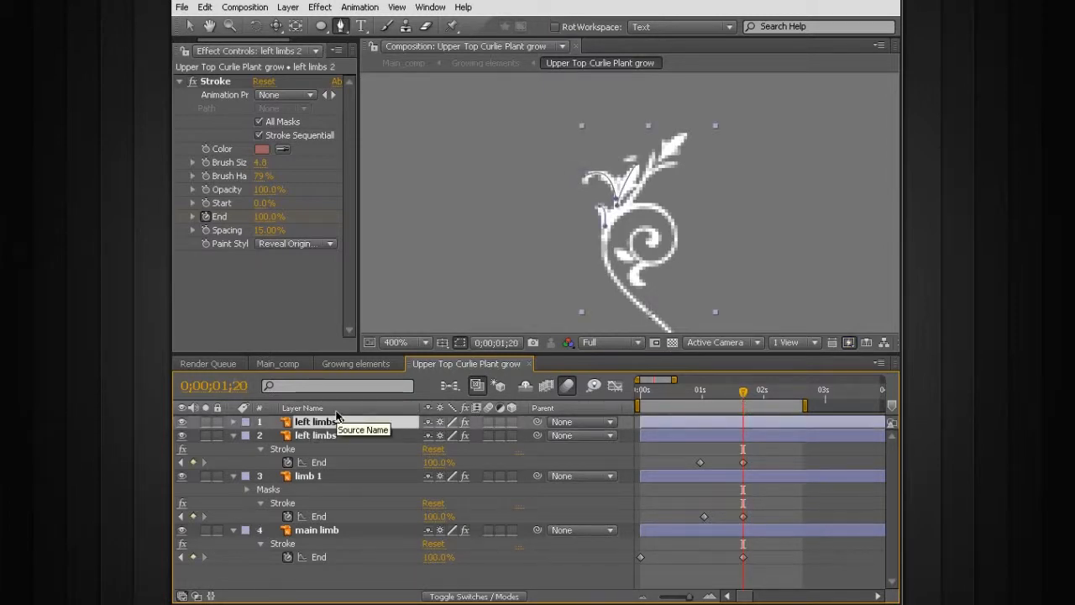
key("Return")
type("top left limb")
key("Return")
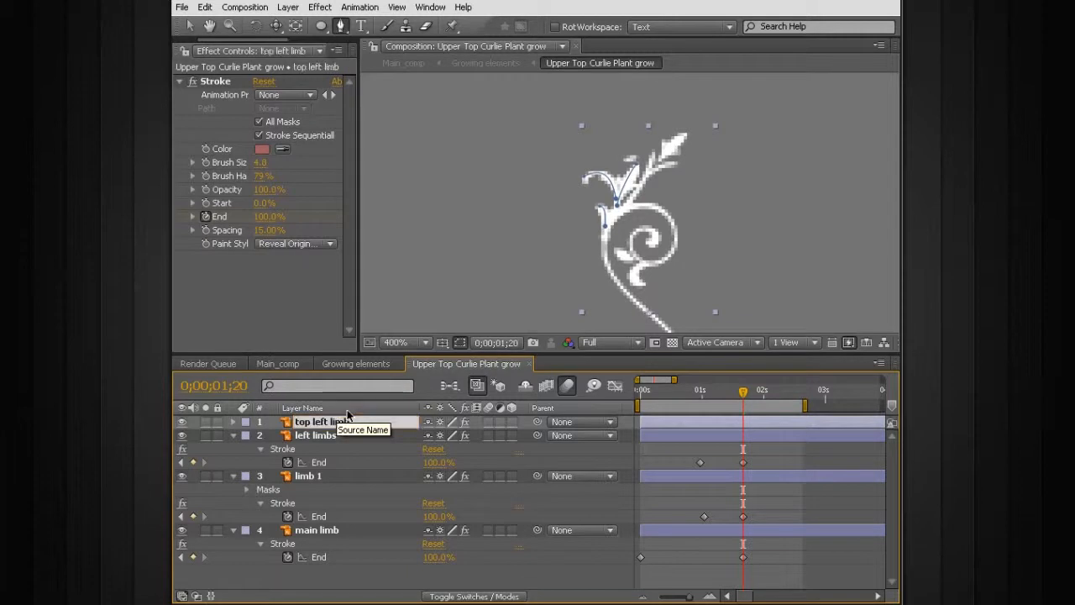
- Turn off top left limb's Stroke effect and delete its three copied masks
left_click(192, 80)
key("m")
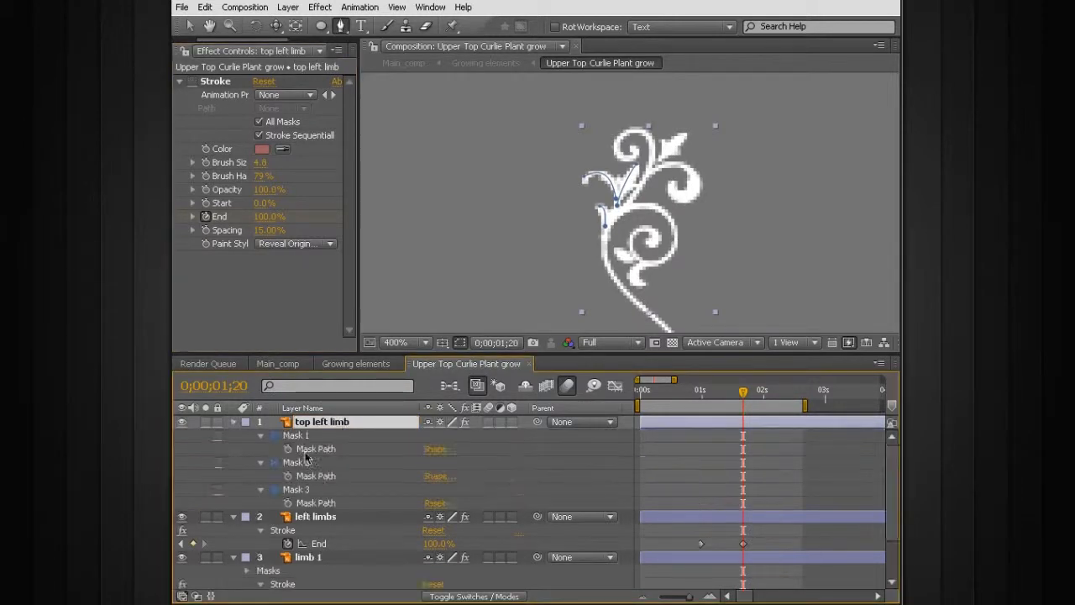
left_click(304, 438)
left_click(300, 488, "shift")
key("m")
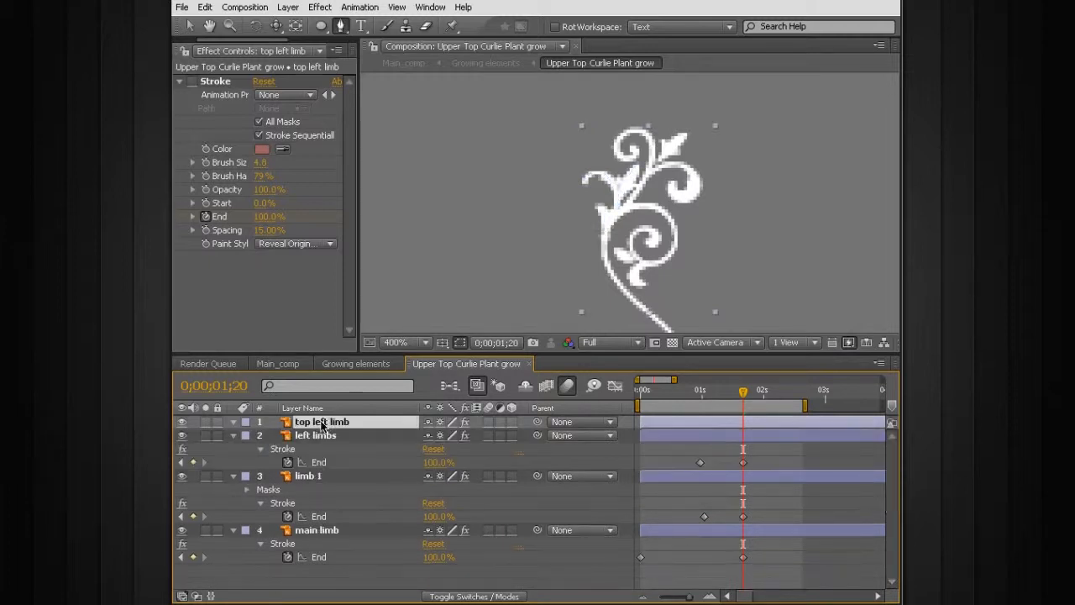
- Draw a spiral mask along the plant's upper left curl on top left limb and turn its Stroke effect back on
left_click_drag(645, 179, 636, 149)
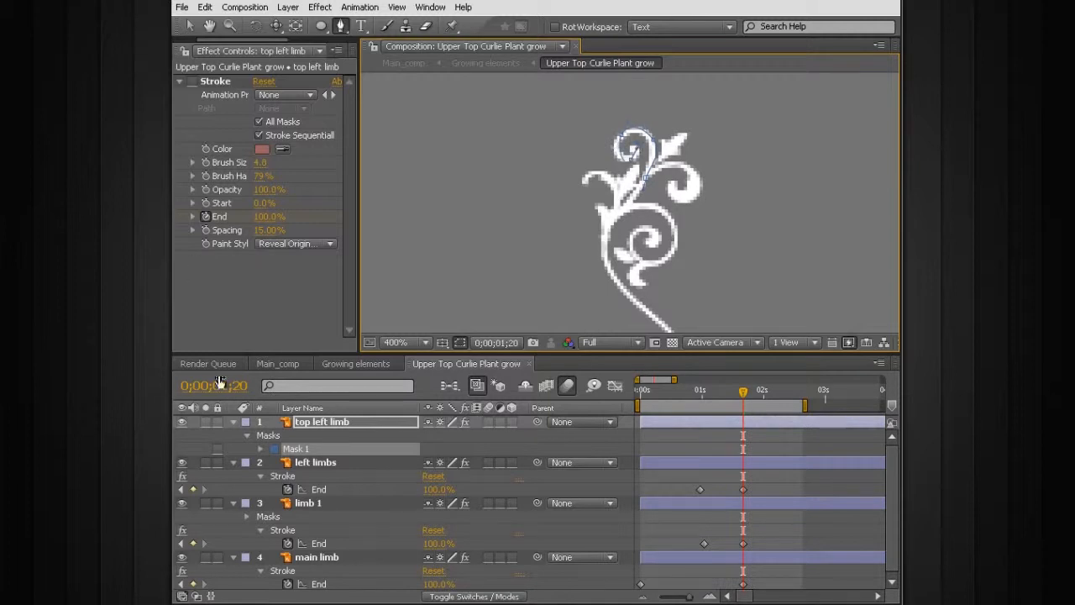
key("u")
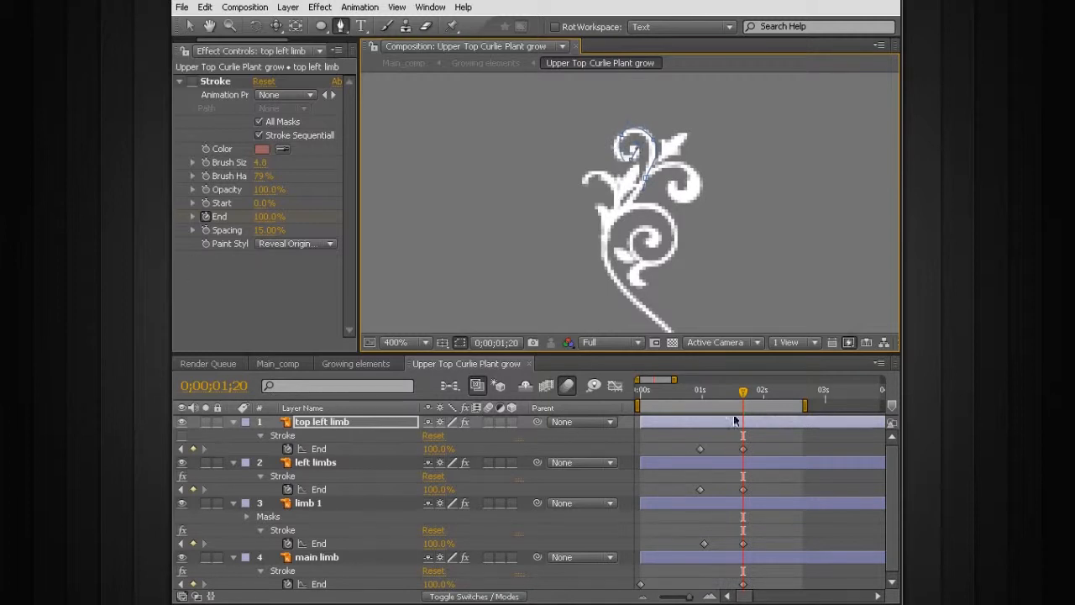
left_click(296, 97)
left_click(228, 117)
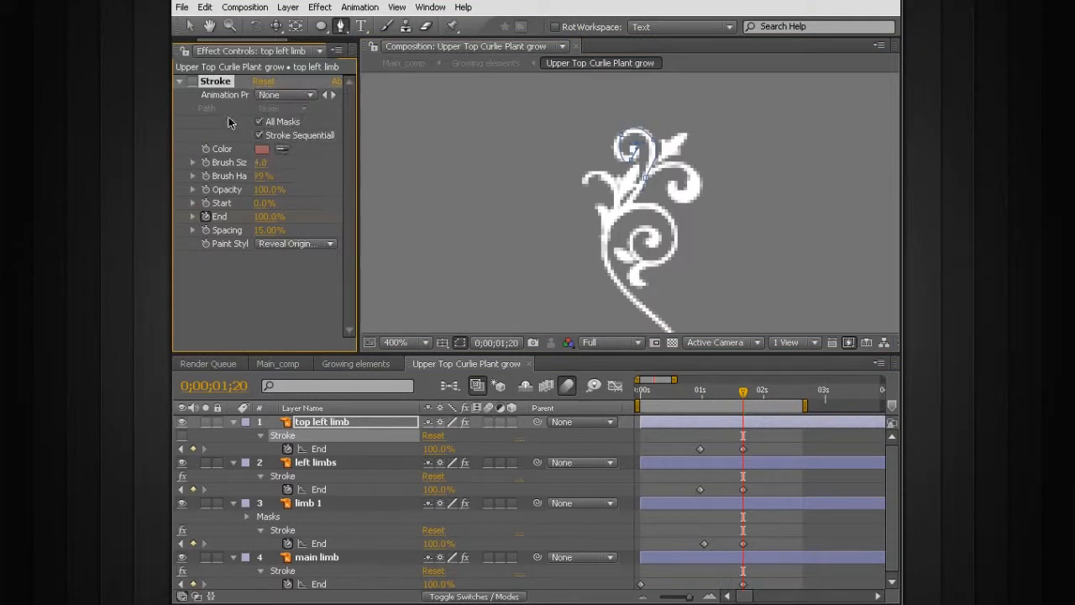
left_click(192, 82)
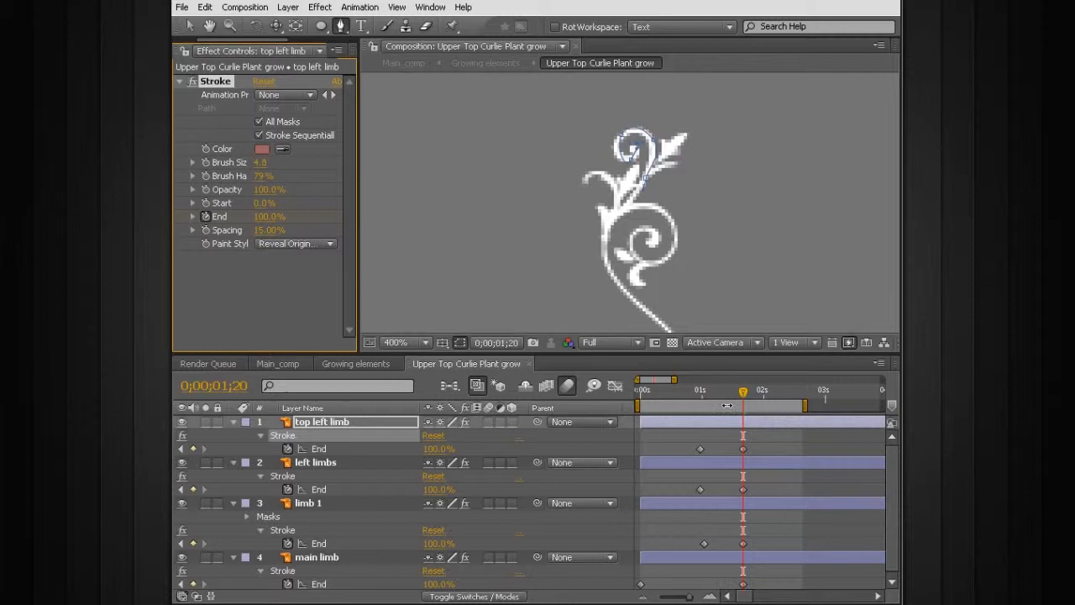
- Preview the reveal and move top left limb's Stroke End keyframes to about 0;00;01;10 and 0;00;02;09
left_click_drag(744, 391, 703, 392)
left_click(787, 439)
key("space")
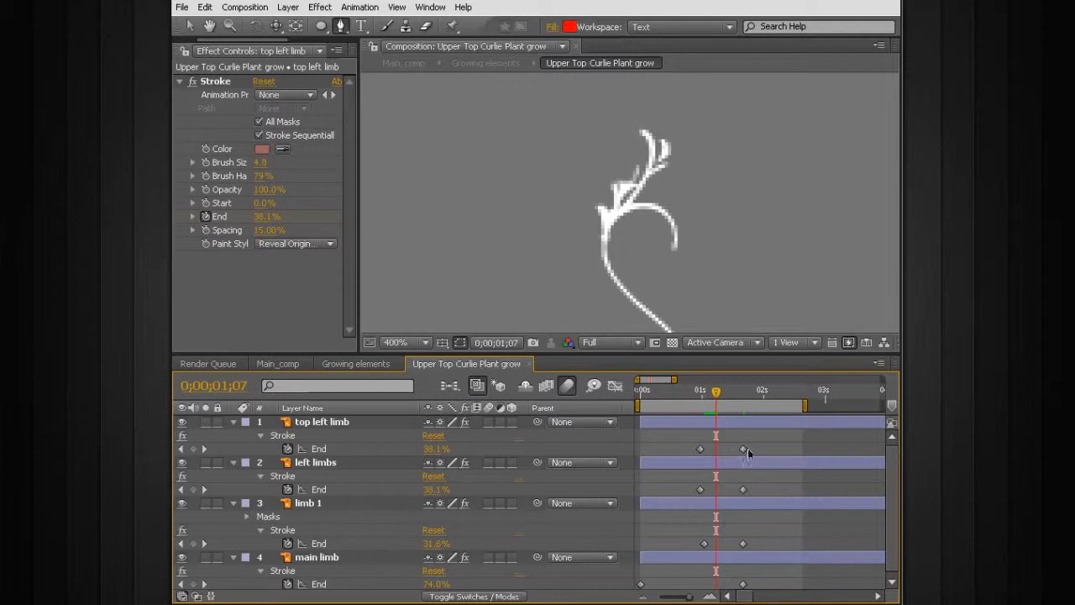
left_click_drag(743, 450, 781, 447)
left_click_drag(701, 448, 750, 448)
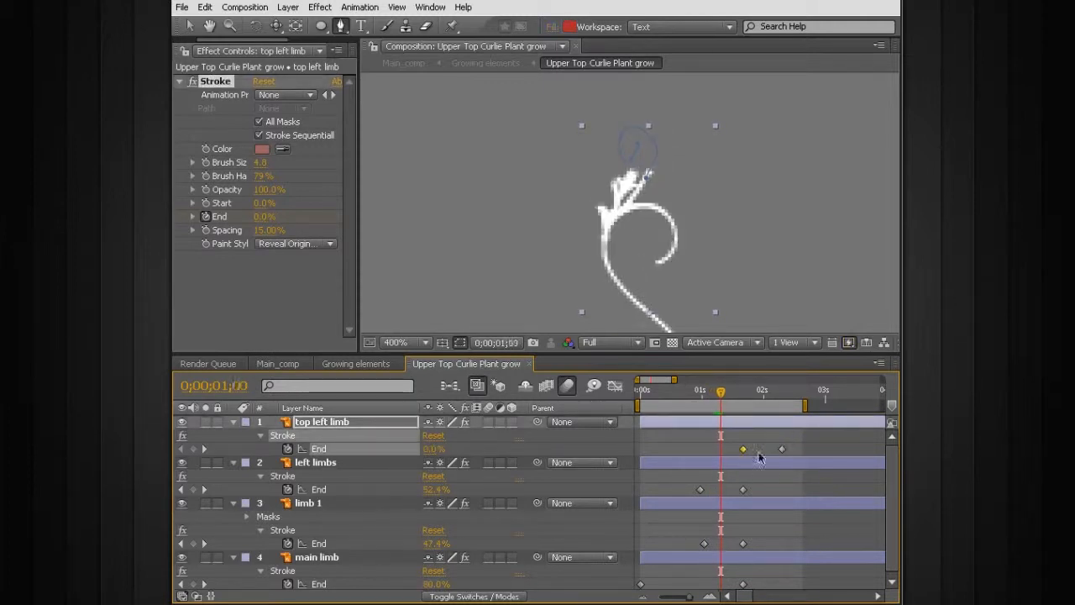
left_click_drag(743, 449, 722, 449)
- Step through the frames up to 0;00;02;09 and examine the reveal of the upper left curl
key("Page_Up")
key("Page_Up")
left_click(759, 431)
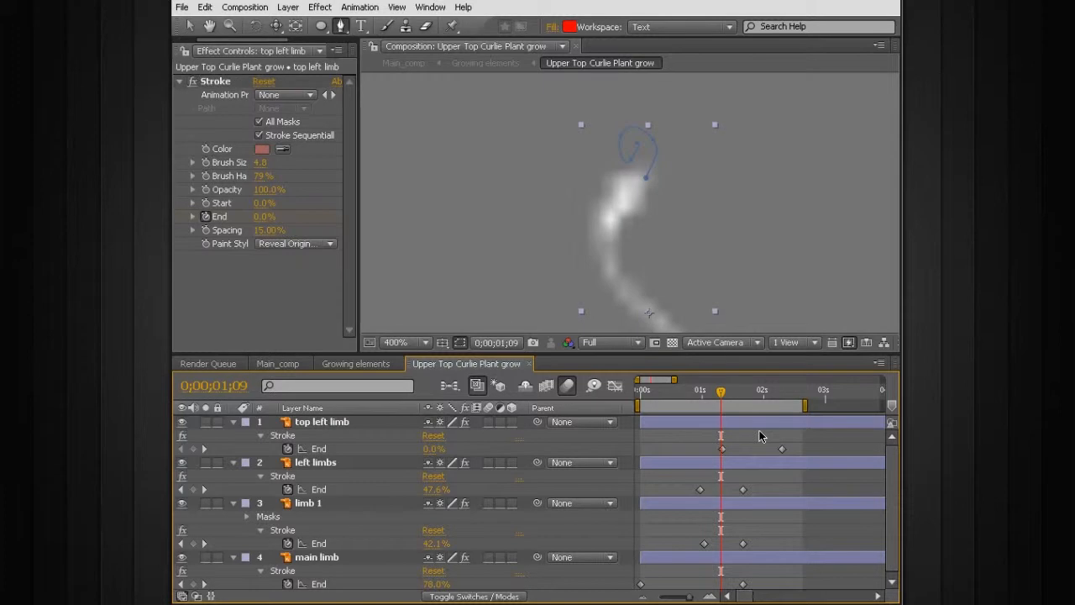
key("Page_Down")
key("Page_Down")
key("Page_Down")
key("Page_Down")
key("Page_Down")
key("Page_Down")
key("Page_Down")
key("Page_Down")
key("Page_Down")
key("Page_Down")
key("Page_Down")
key("Page_Down")
key("Page_Down")
key("Page_Down")
key("Page_Down")
key("Page_Down")
key("Page_Down")
key("Page_Down")
key("Page_Down")
key("Page_Down")
key("Page_Down")
key("Page_Down")
key("Page_Down")
key("Page_Down")
key("Page_Down")
key("Page_Down")
key("Page_Down")
key("Page_Down")
key("Page_Down")
key("Page_Down")
- Reshape the inner end of top left limb's spiral mask, moving its last vertex to follow the center of the curl
key("period")
key("h")
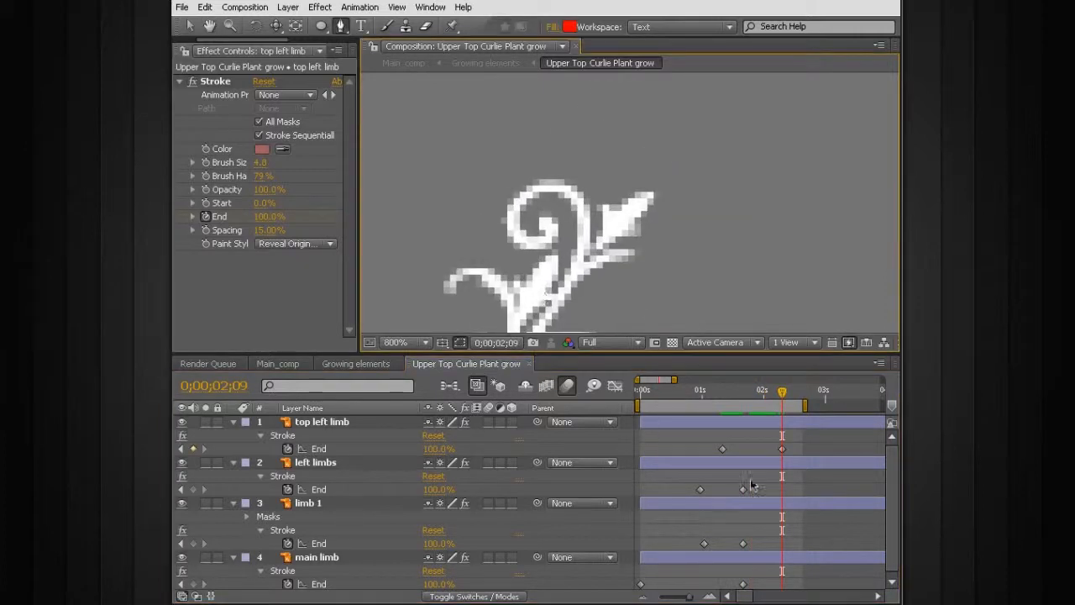
left_click(769, 425)
scroll(472, 247, "up", 1)
scroll(467, 251, "down", 1)
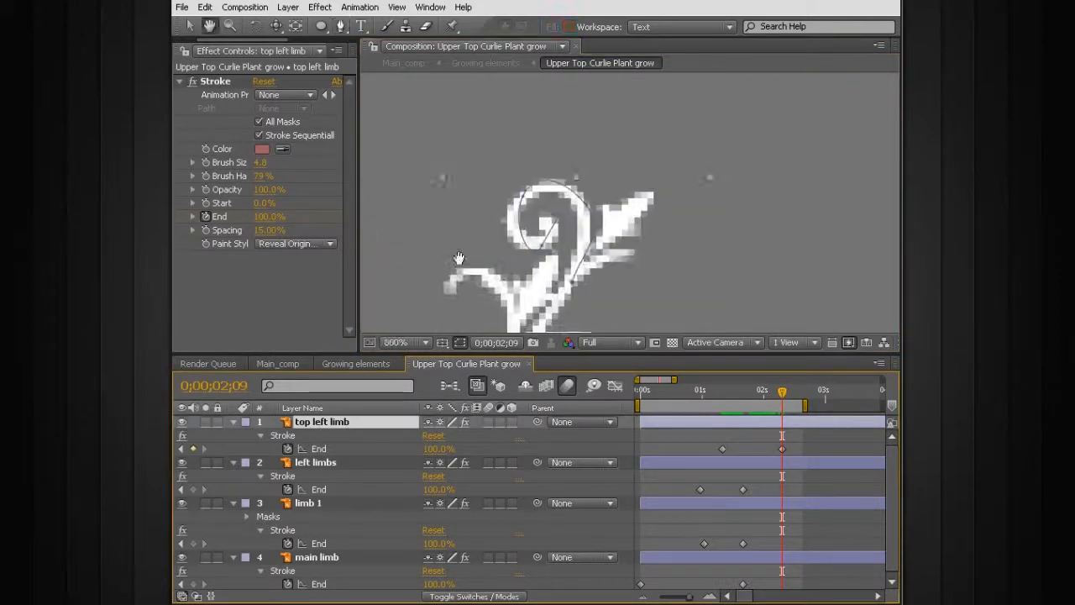
left_click_drag(459, 262, 503, 244)
left_click_drag(561, 209, 592, 200)
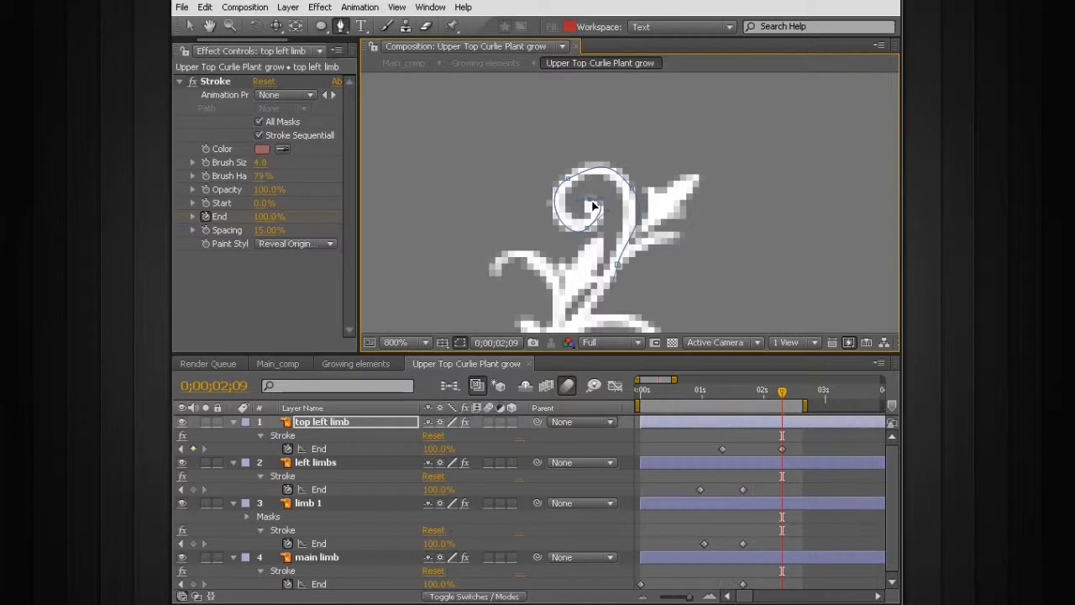
- Lower the tip vertex of the pointed leaf's mask on left limbs slightly, away from the curl above
left_click(769, 467)
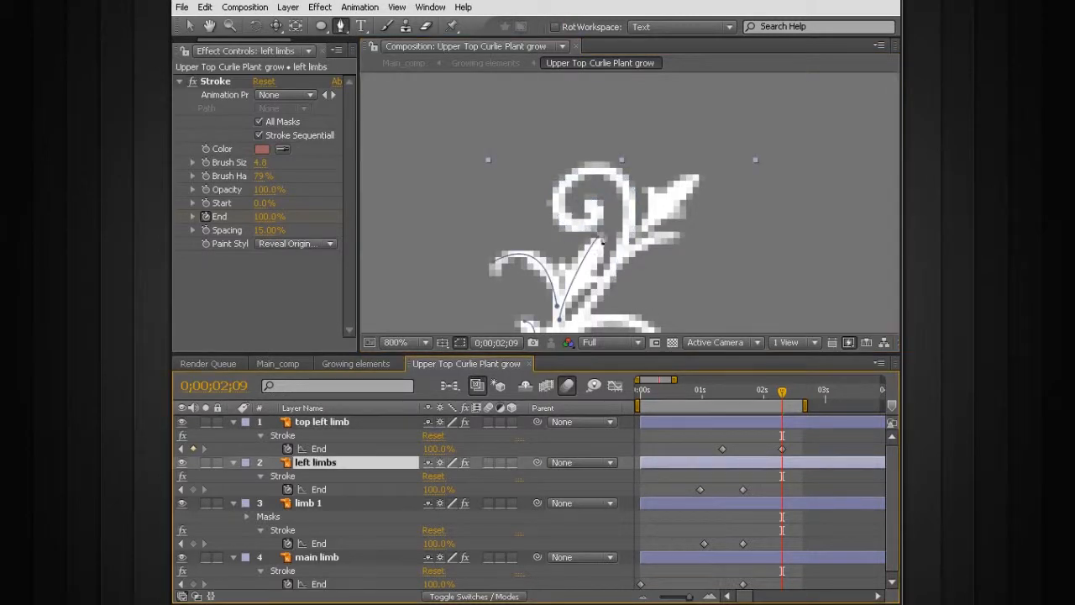
left_click_drag(597, 237, 600, 245)
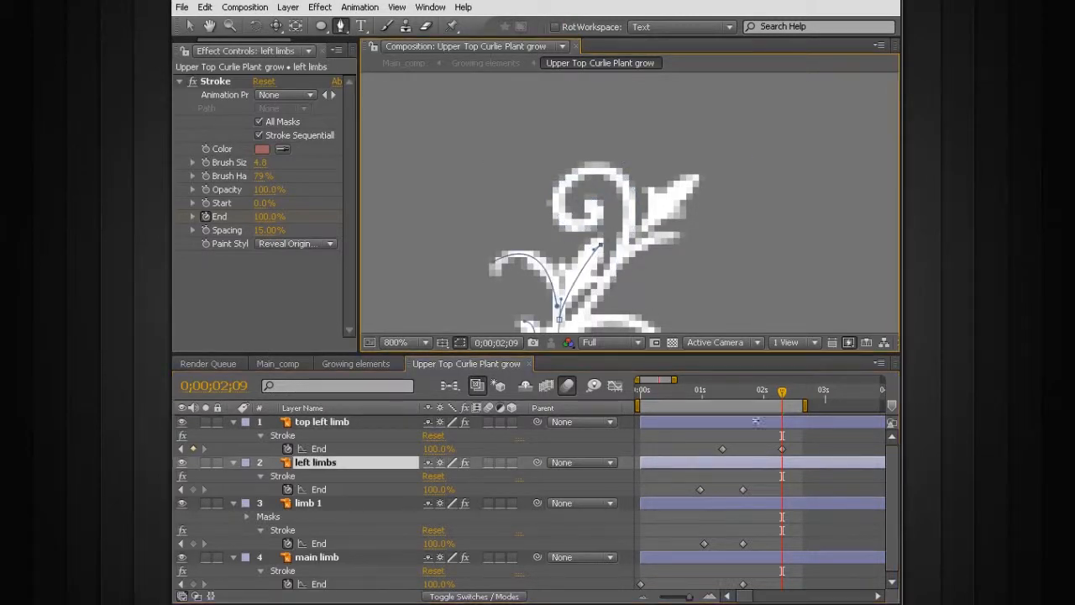
- At 0;00;01;22, nudge the tip vertex of the pointed leaf's mask on left limbs further down and inward
left_click_drag(786, 400, 746, 394)
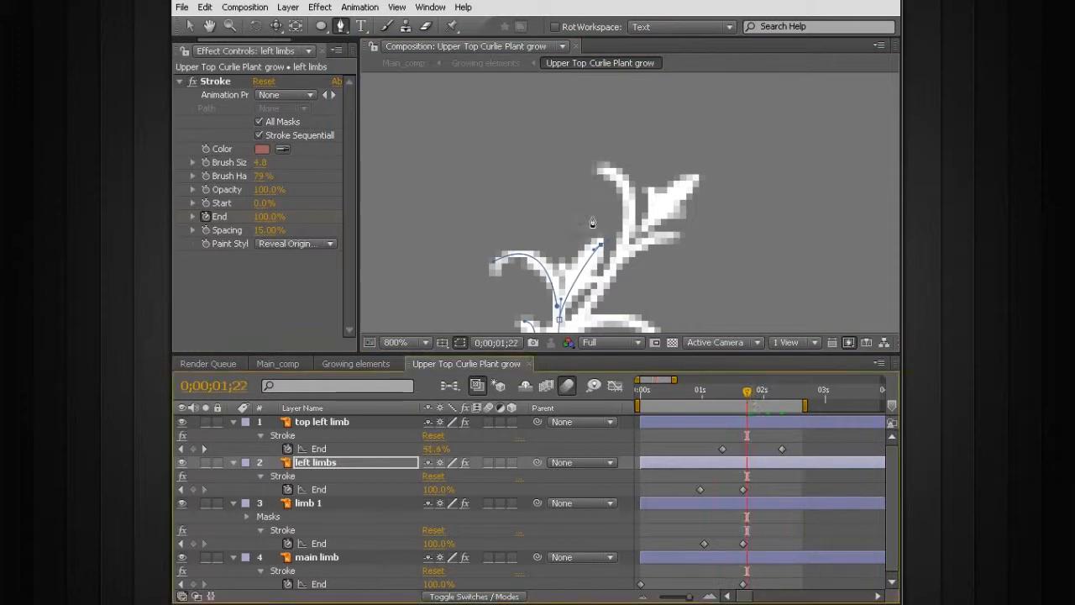
scroll(585, 236, "up", 1)
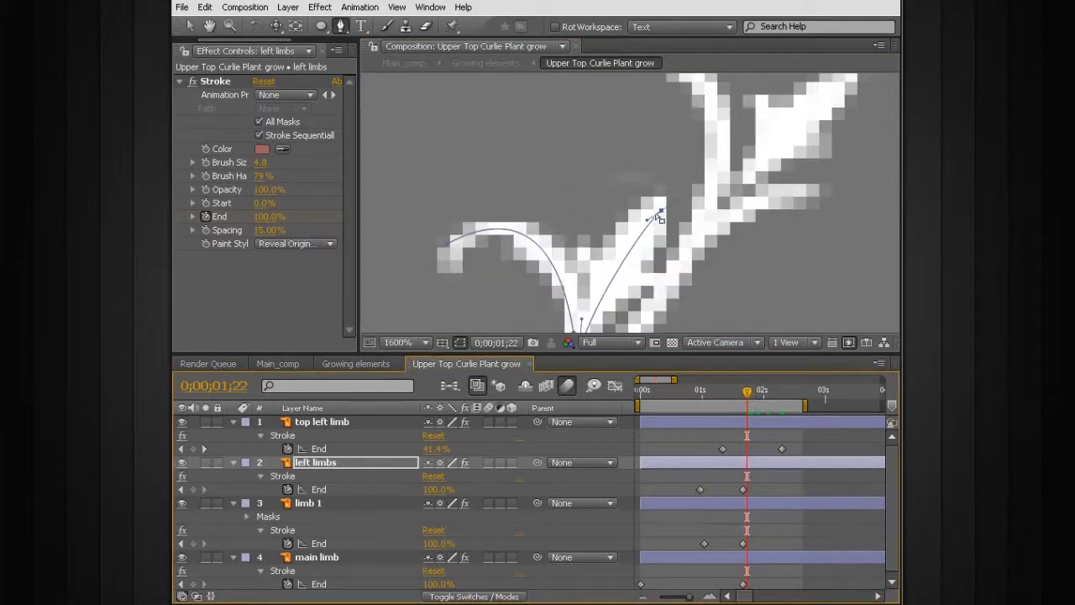
left_click_drag(661, 211, 655, 217)
- At about 0;00;02;00, shift the outer vertex of top left limb's spiral mask outward and check the curl up to 0;00;02;06
left_click_drag(763, 390, 768, 401)
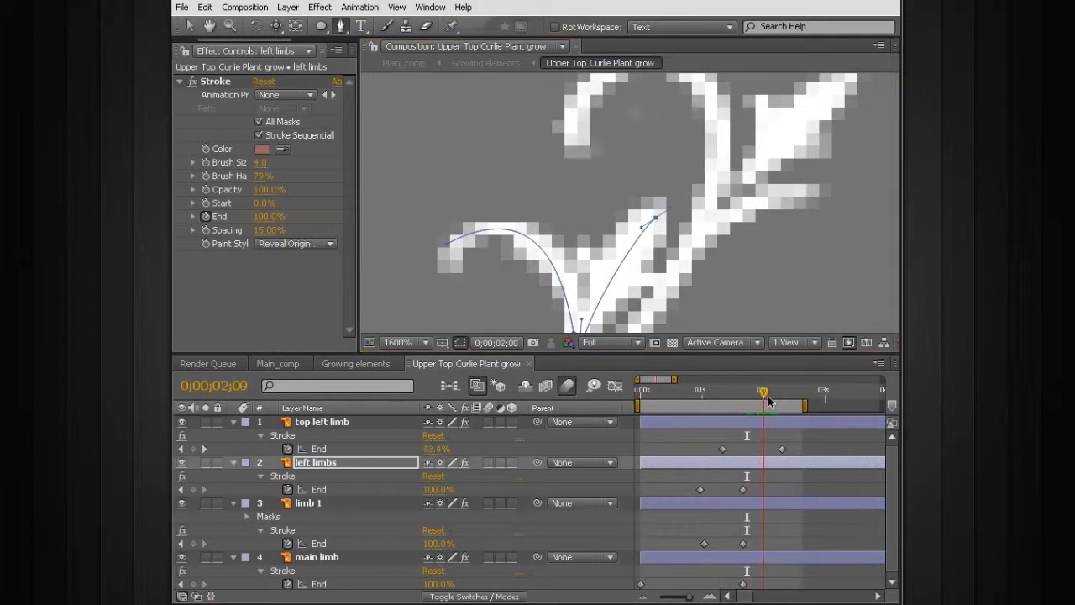
left_click(775, 424)
left_click_drag(596, 187, 571, 254)
left_click_drag(571, 148, 564, 138)
mouse_move(762, 393)
left_mouse_down()
mouse_move(784, 392)
mouse_move(775, 392)
left_mouse_up()
scroll(587, 234, "down", 3)
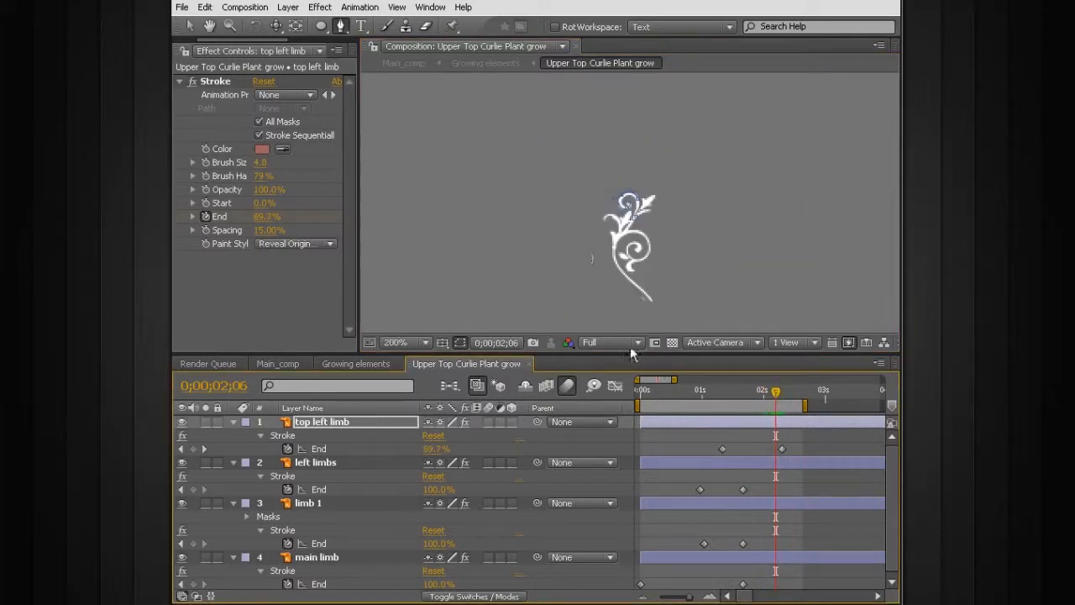
left_click(833, 453)
- Duplicate the top left limb layer and rename the copy "top right limb"
left_click_drag(775, 390, 782, 390)
left_click(749, 423)
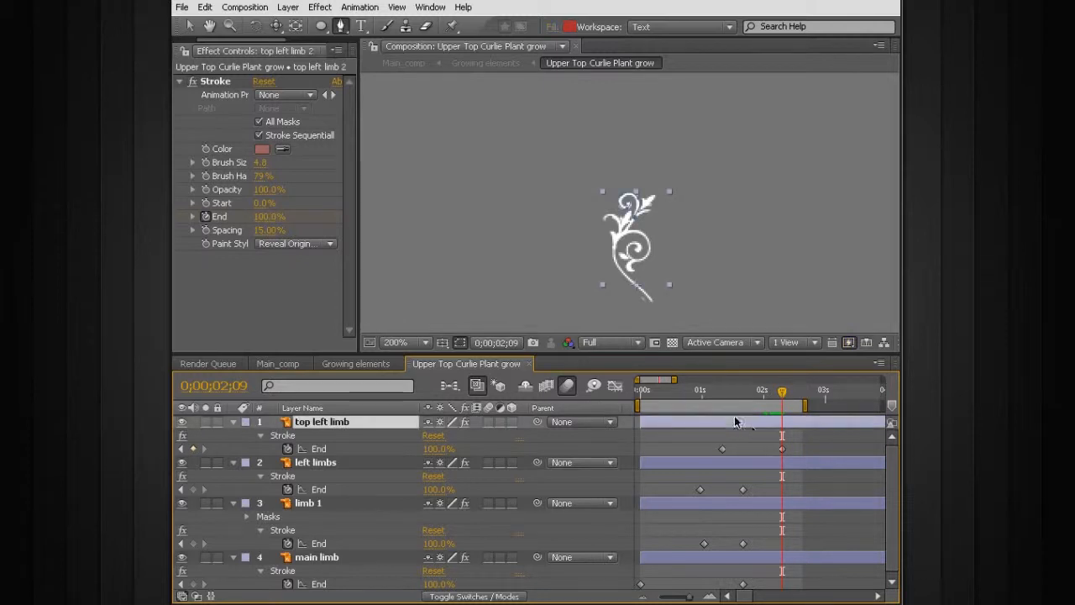
key("ctrl+d")
left_click_drag(711, 391, 723, 391)
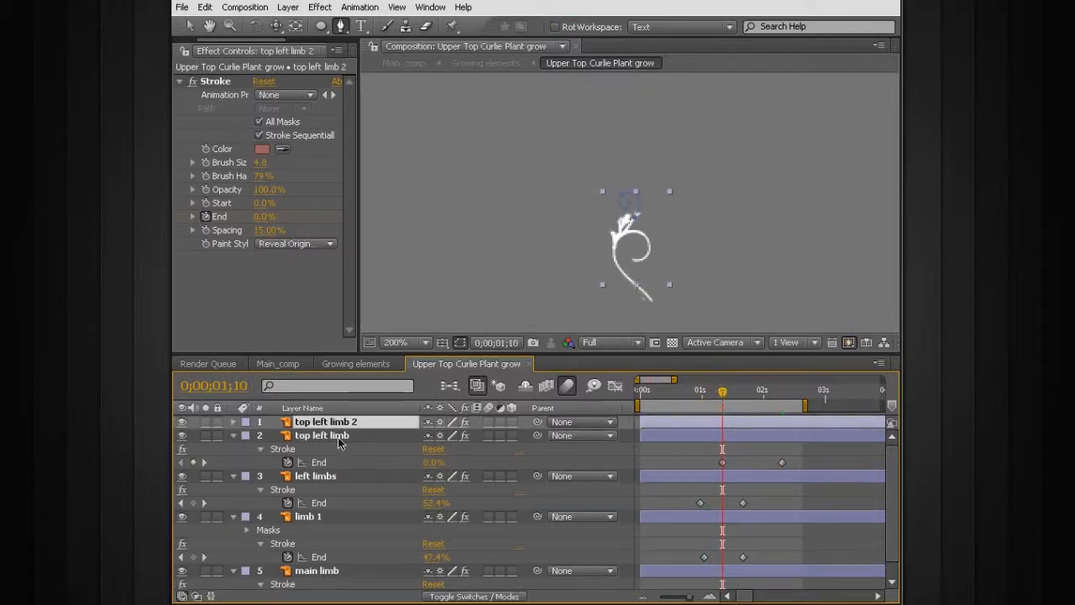
key("Return")
left_click_drag(314, 421, 556, 459)
key("BackSpace")
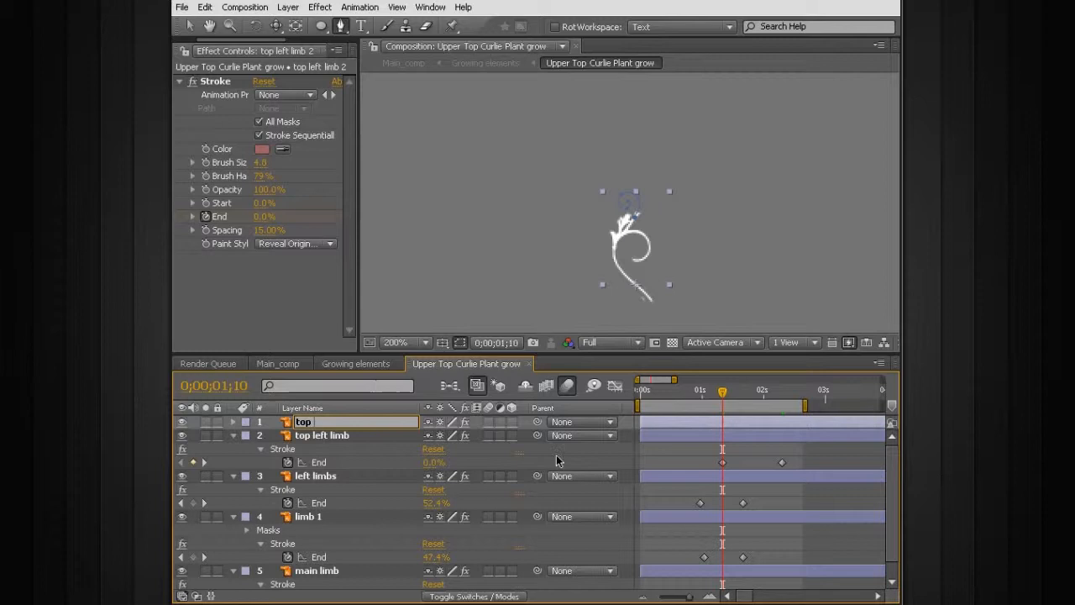
type("right limb")
key("Return")
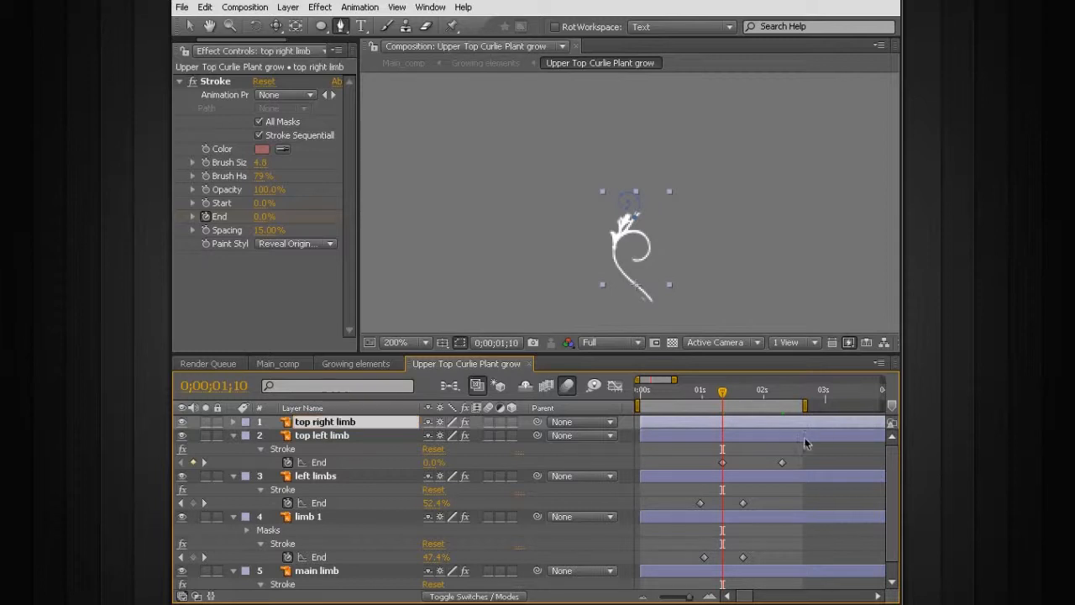
- Switch off the Stroke effect on top right limb and delete its copied Mask 1
key("period")
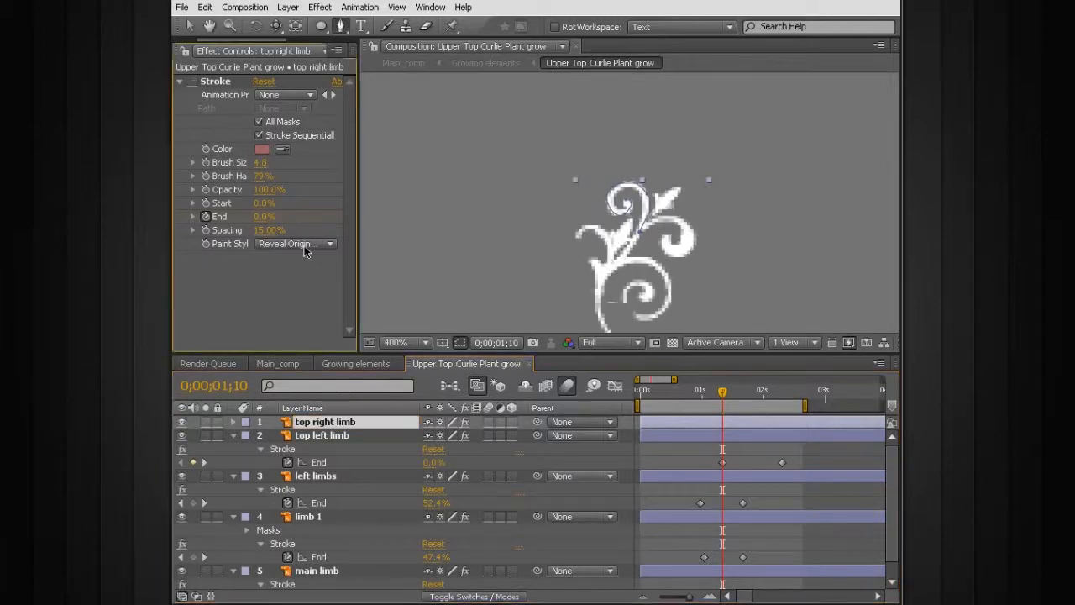
left_click(303, 422)
key("m")
left_click(308, 443)
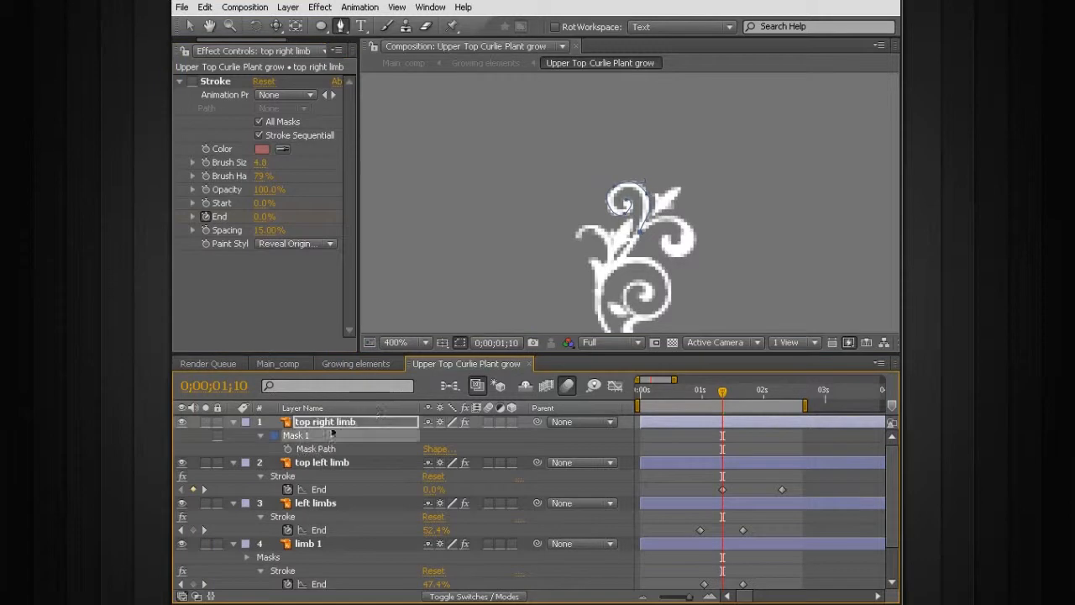
key("Delete")
- Draw an open curved mask on top right limb from the stem around the right curl to its inner end
key("period")
key("space")
left_click_drag(672, 236, 546, 203)
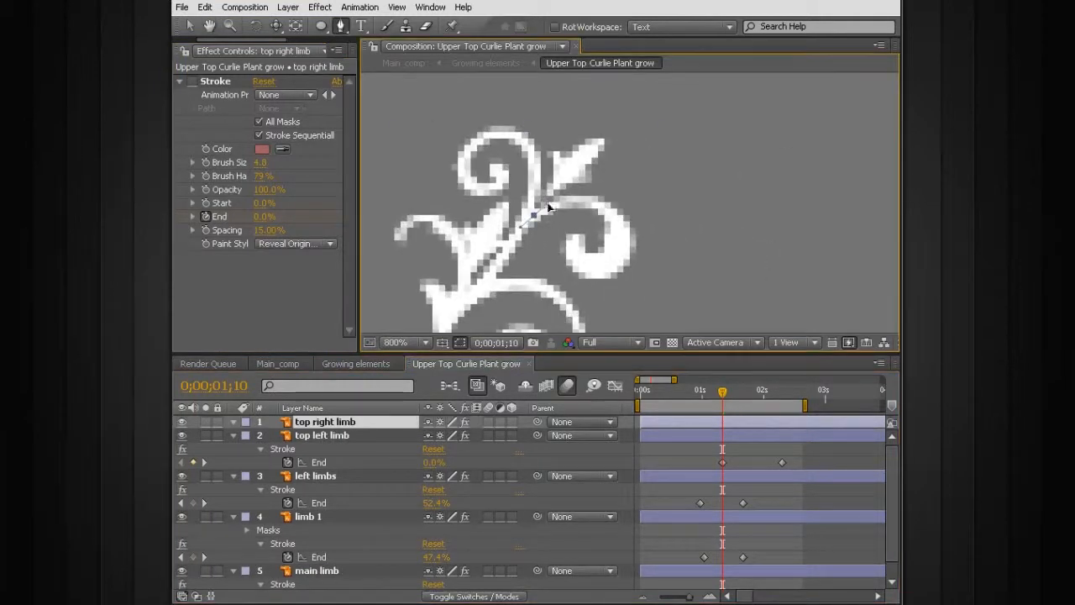
left_click(623, 225)
left_click_drag(626, 252, 619, 270)
left_click_drag(570, 238, 563, 193)
left_click(706, 445)
- Re-enable the Stroke effect on top right limb and display its End keyframes
left_click(336, 426)
left_click(191, 81)
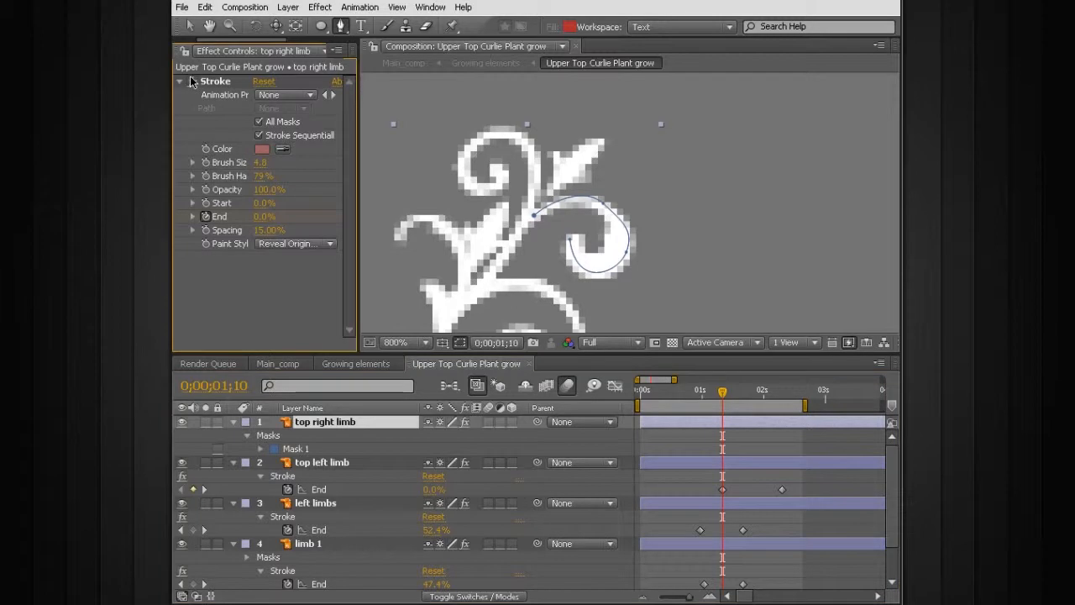
key("ctrl+v")
left_click(840, 453)
- Step frame by frame from 0;00;01;10 and examine the reveal of the right curl
key("Page_Down")
key("Page_Down")
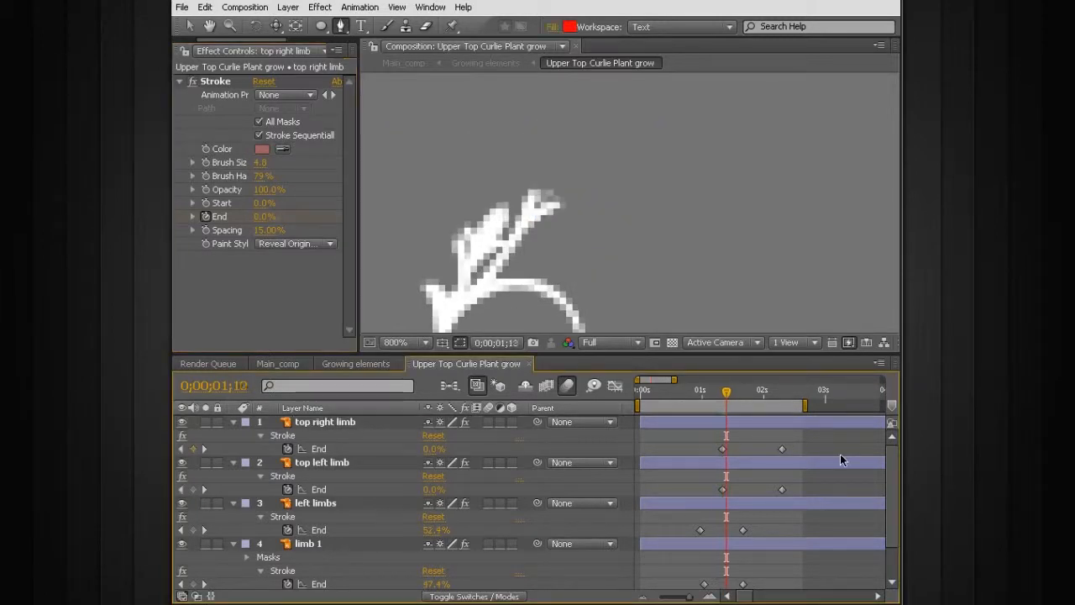
key("Page_Down")
key("Page_Down")
key("Page_Down")
key("Page_Down")
key("Page_Down")
key("Page_Down")
key("Page_Down")
key("Page_Down")
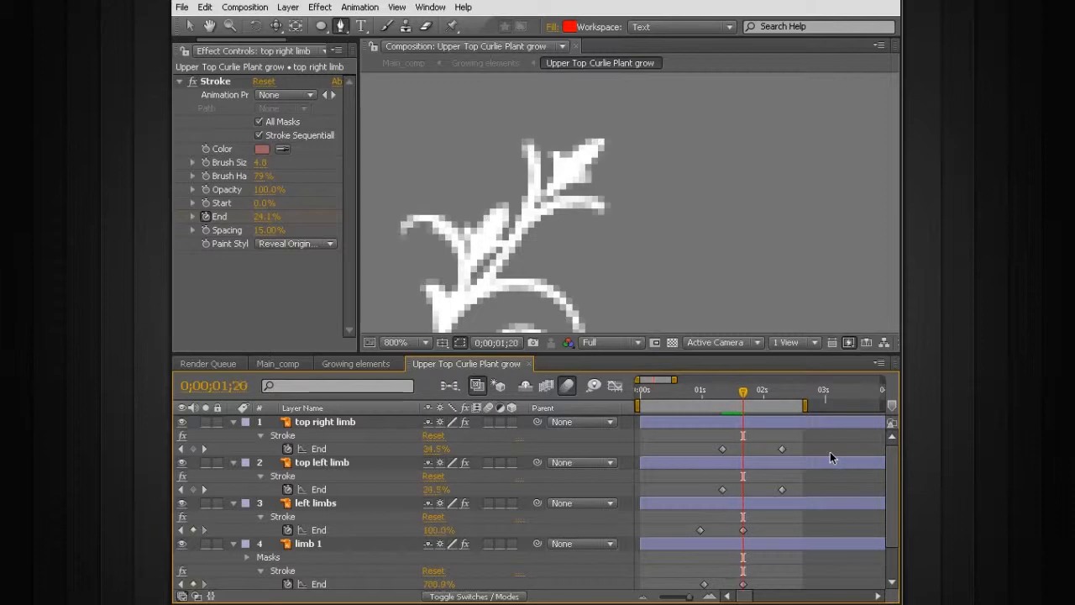
key("Page_Down")
key("Page_Down")
key("Page_Down")
key("Page_Down")
key("Page_Down")
key("Page_Down")
key("Page_Down")
key("Page_Down")
key("Page_Down")
key("Page_Down")
key("Page_Down")
- Preview the whole plant's growth and park the time at 0;00;02;09
scroll(678, 274, "down", 6)
key("KP_0")
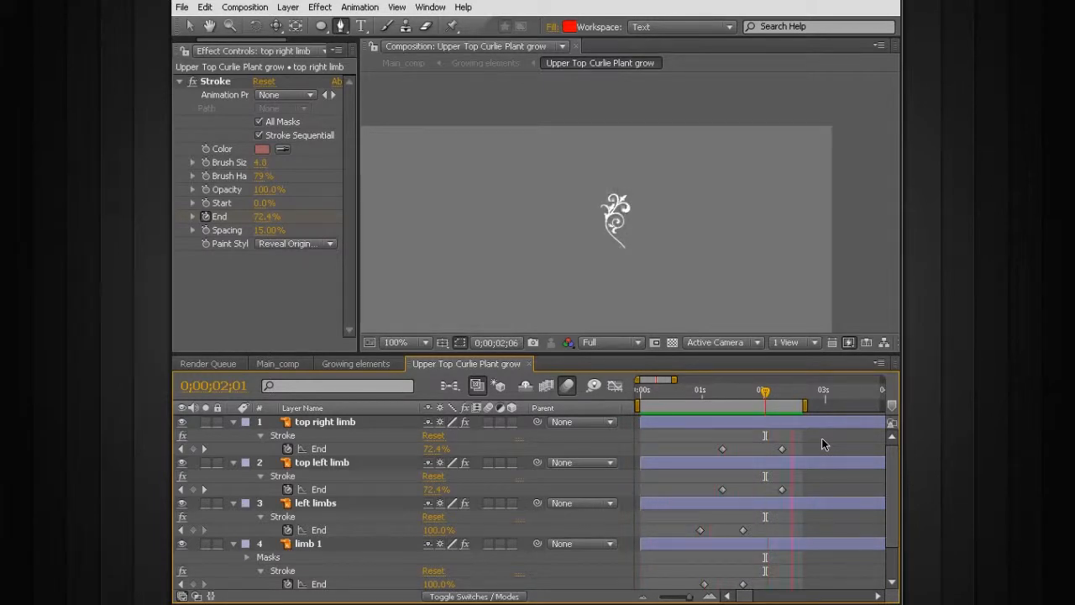
left_click_drag(804, 406, 792, 400)
key("k")
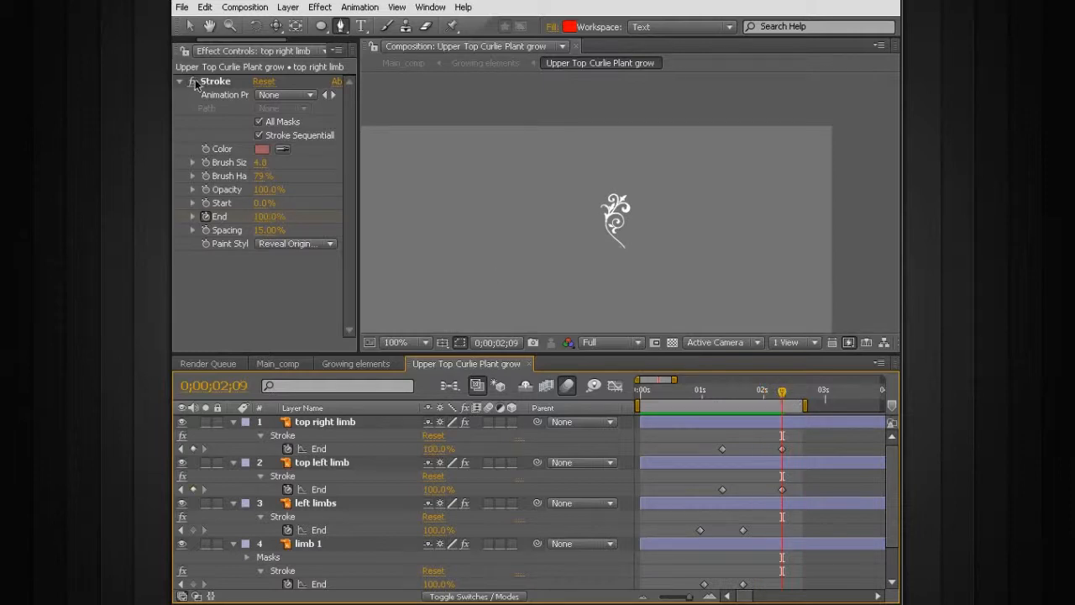
- Toggle top right limb's Stroke effect off and on to compare the revealed plant with the full artwork
left_click(193, 82)
left_click(193, 82)
left_click(193, 82)
left_click(193, 83)
left_click(193, 82)
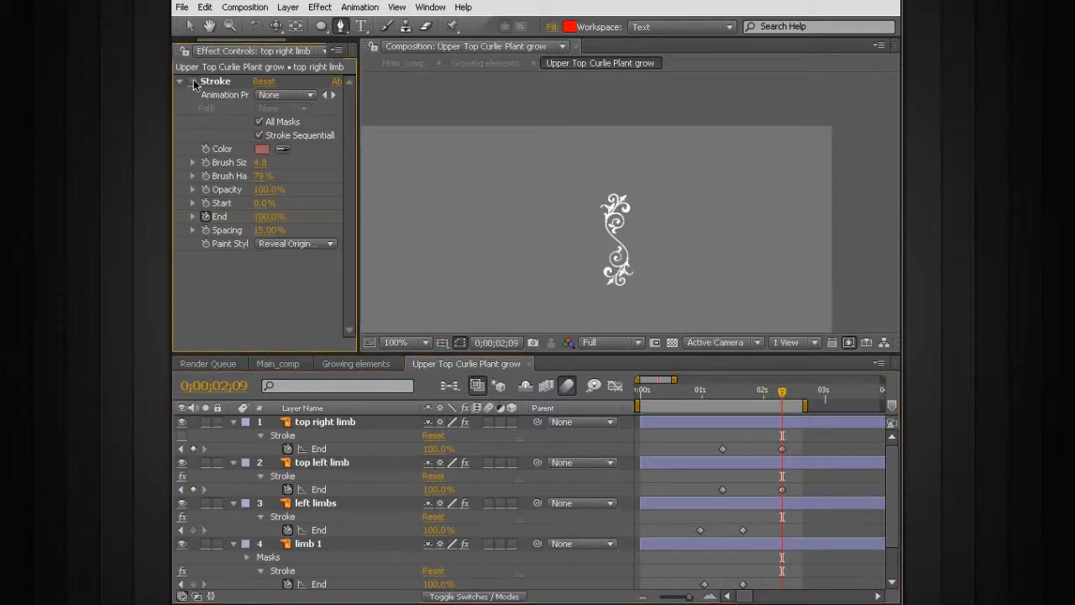
left_click(193, 82)
left_click(193, 83)
left_click(194, 82)
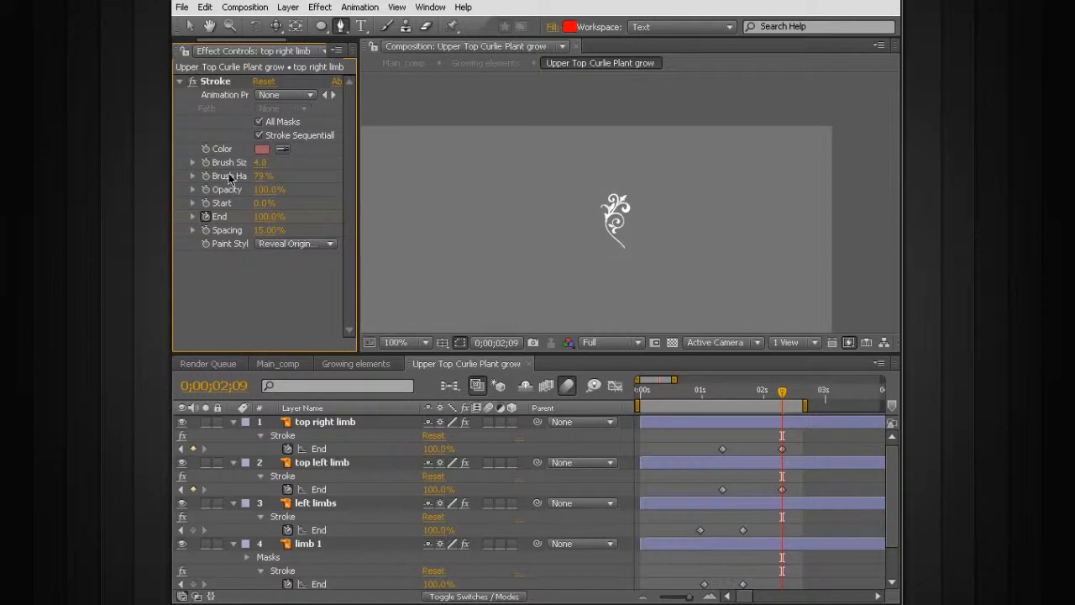
- Check the plant in Main_comp and collapse all five layers of the Upper Top Curlie Plant grow composition
left_click(278, 364)
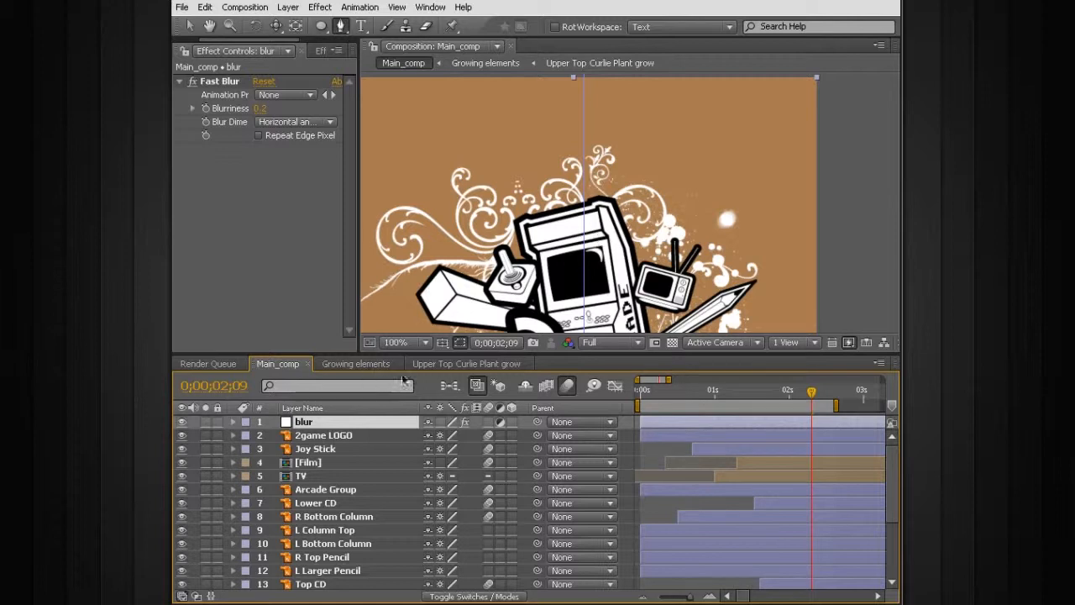
left_click(449, 366)
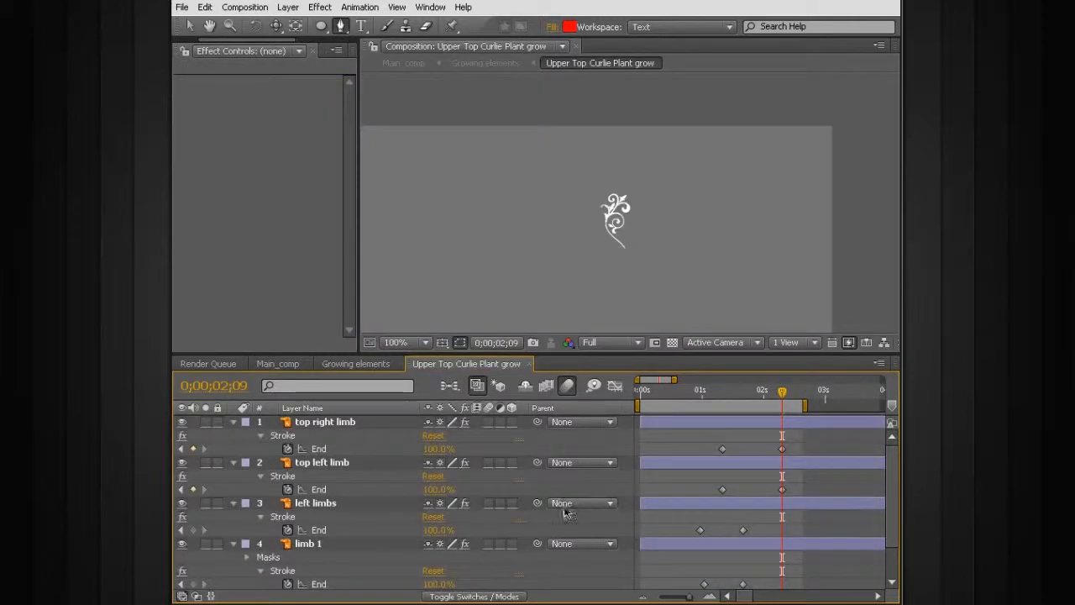
key("ctrl+a")
key("u")
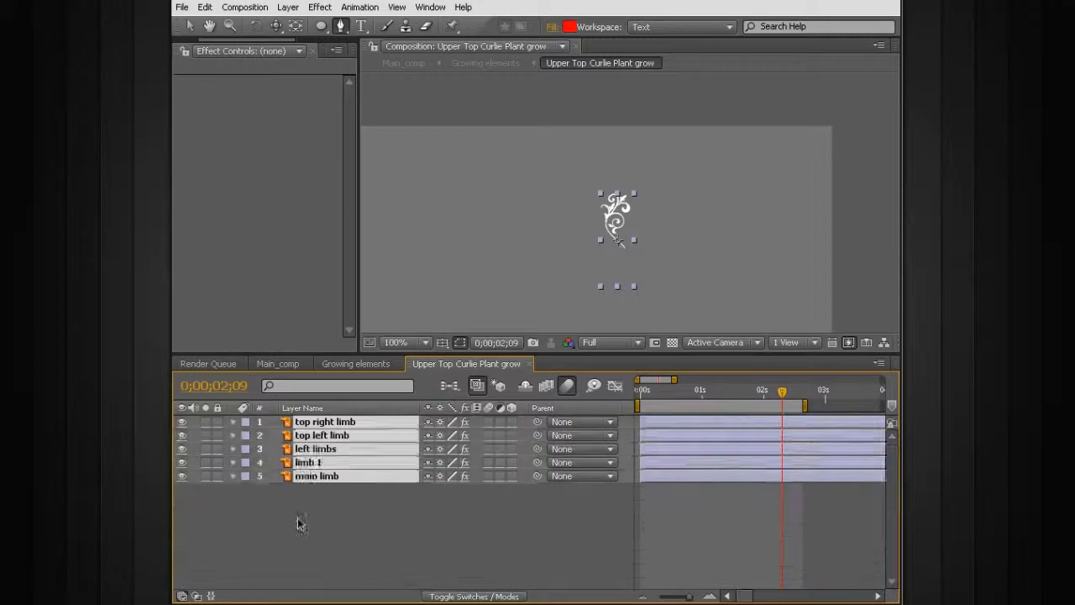
left_click(309, 527)
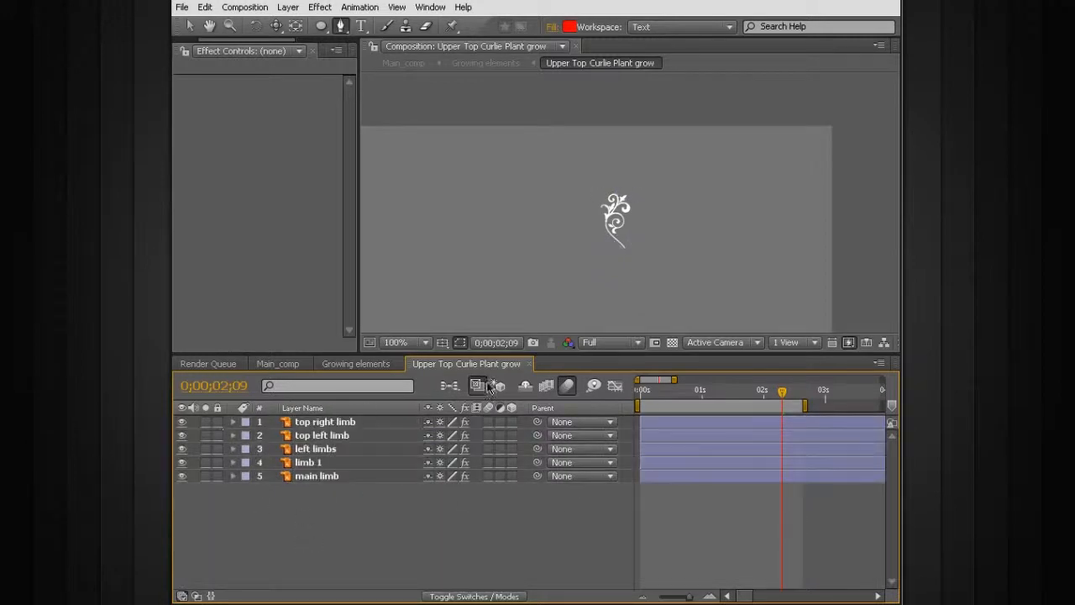
- Close the Upper Top Curlie Plant grow composition and lock its layer in Growing elements
left_click(530, 363)
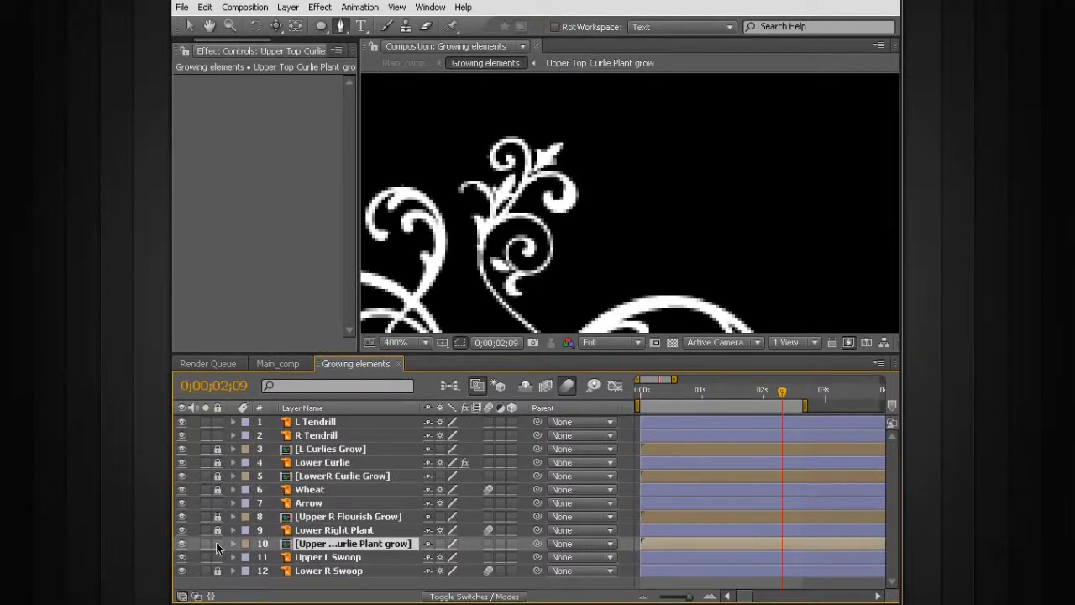
left_click(217, 544)
- Examine the unlocked L Tendrill, R Tendrill and Upper L Swoop layers and compare Growing elements with the artwork in Main_comp
scroll(476, 267, "down", 2)
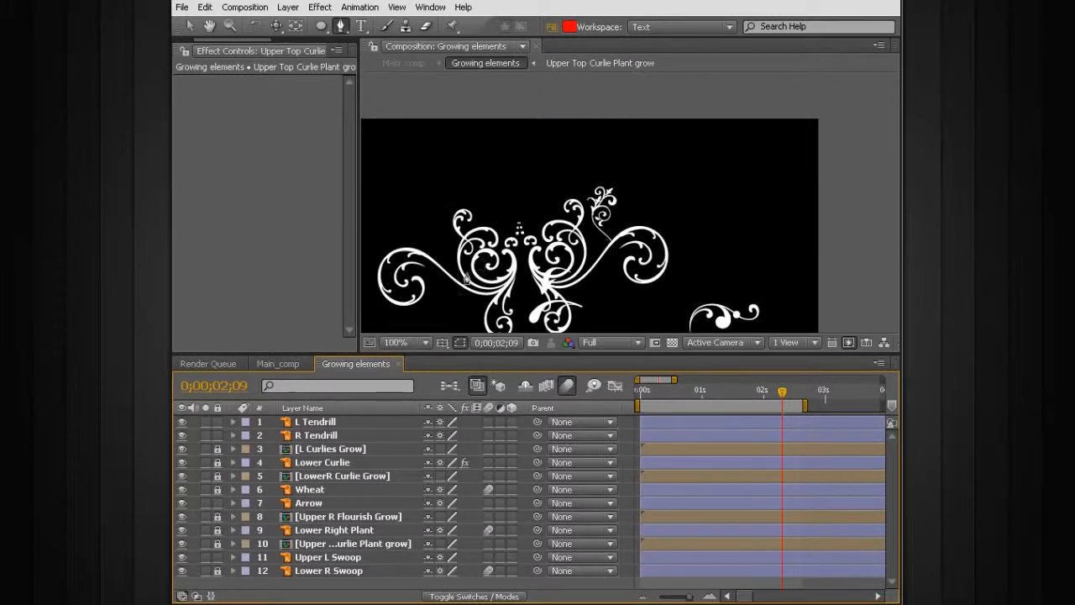
left_click_drag(483, 290, 496, 180)
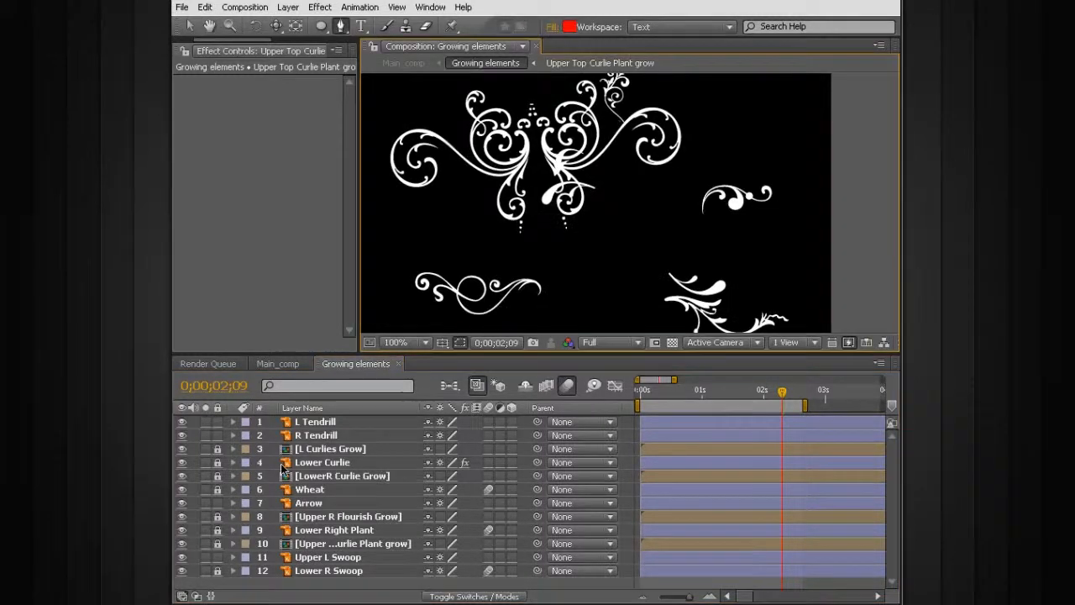
left_click(312, 439)
left_click(314, 423)
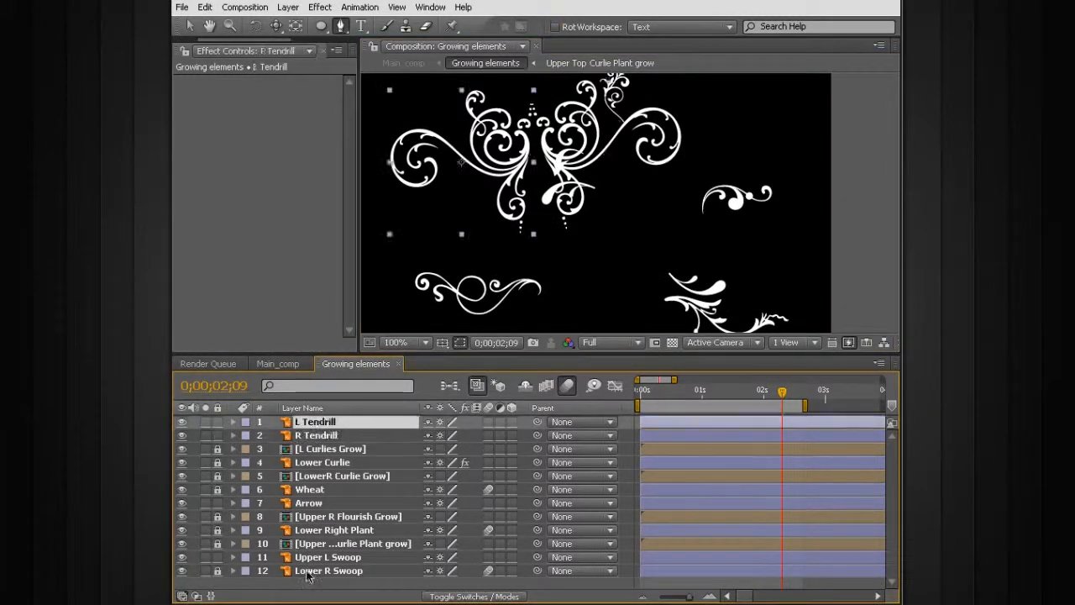
left_click(328, 558)
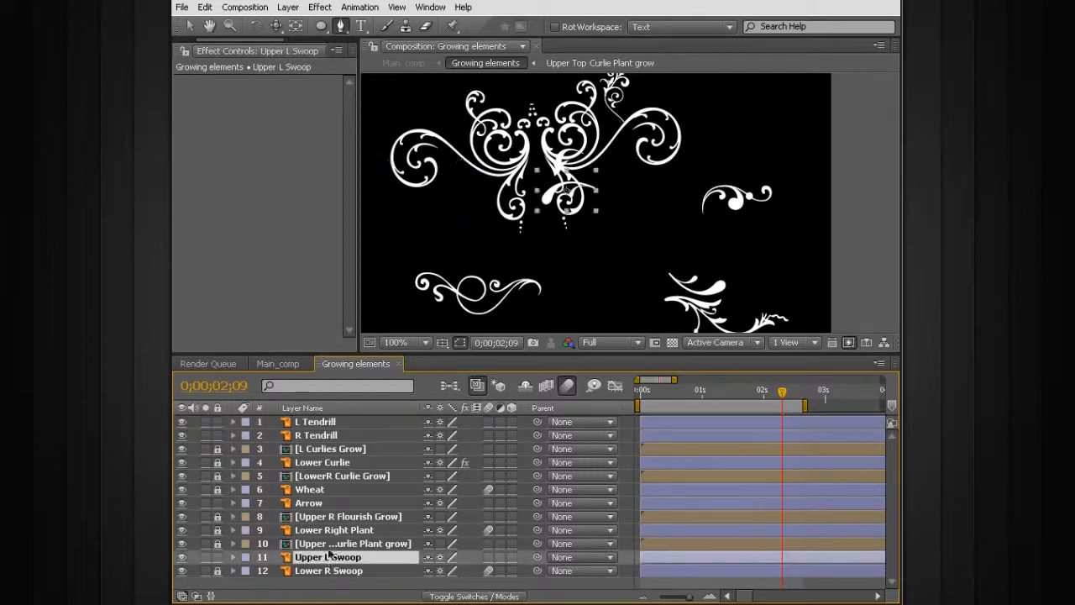
left_click(282, 363)
key("space")
left_click_drag(504, 302, 480, 229)
key("space")
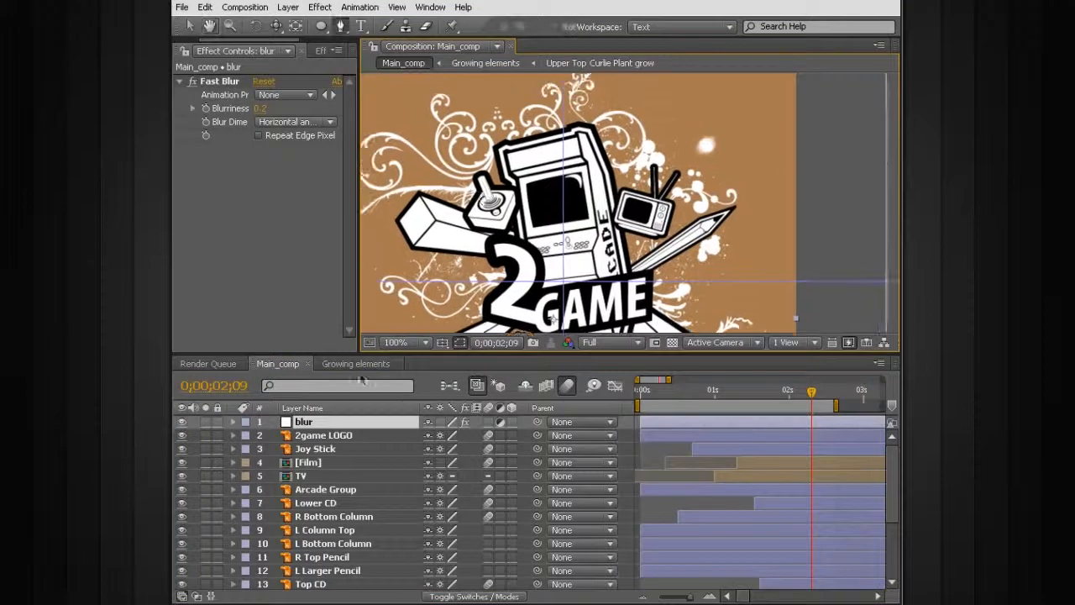
left_click(355, 364)
left_click(279, 362)
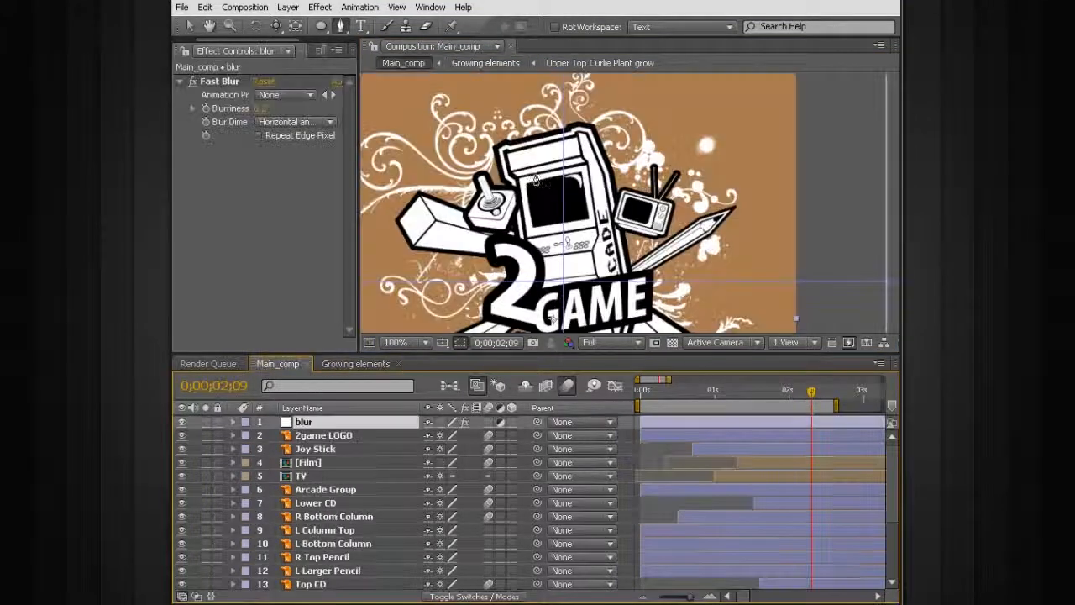
- Hide the Upper L Swoop layer in Growing elements and check Main_comp without it
left_click(355, 364)
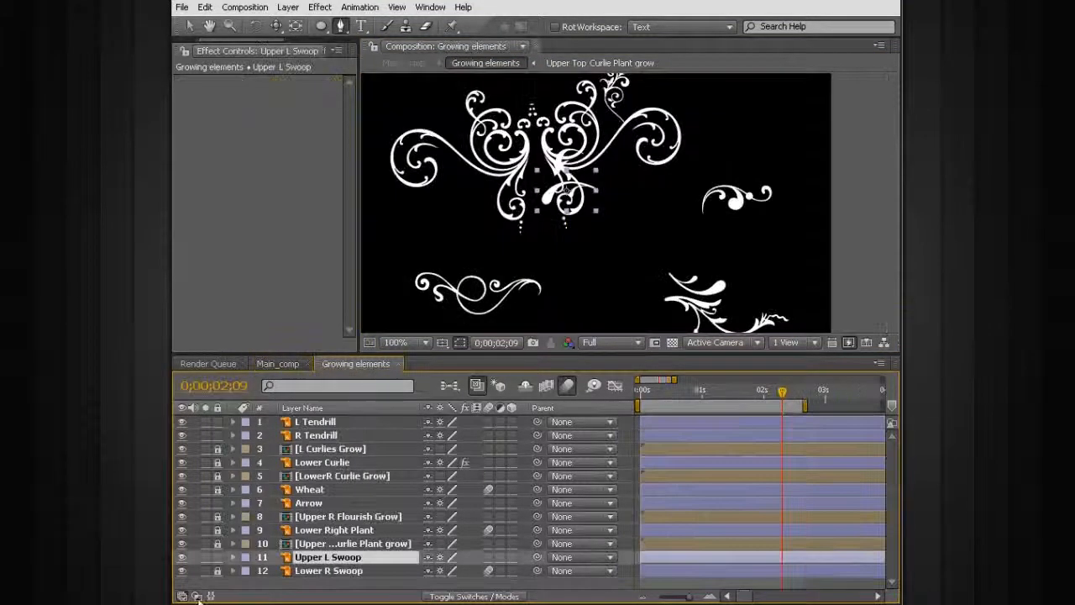
left_click(181, 557)
left_click(283, 366)
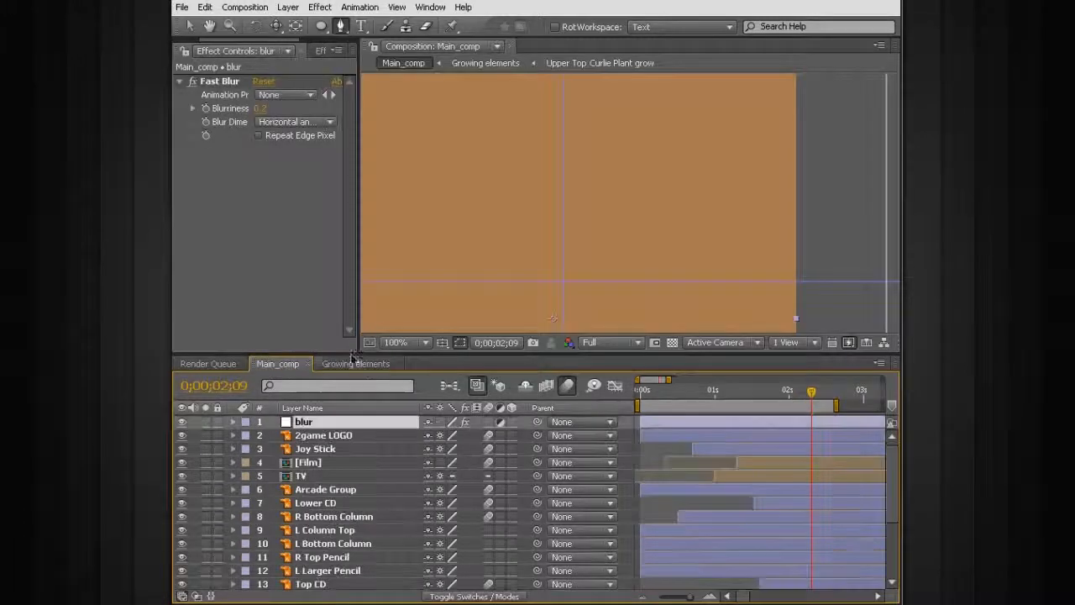
left_click(356, 364)
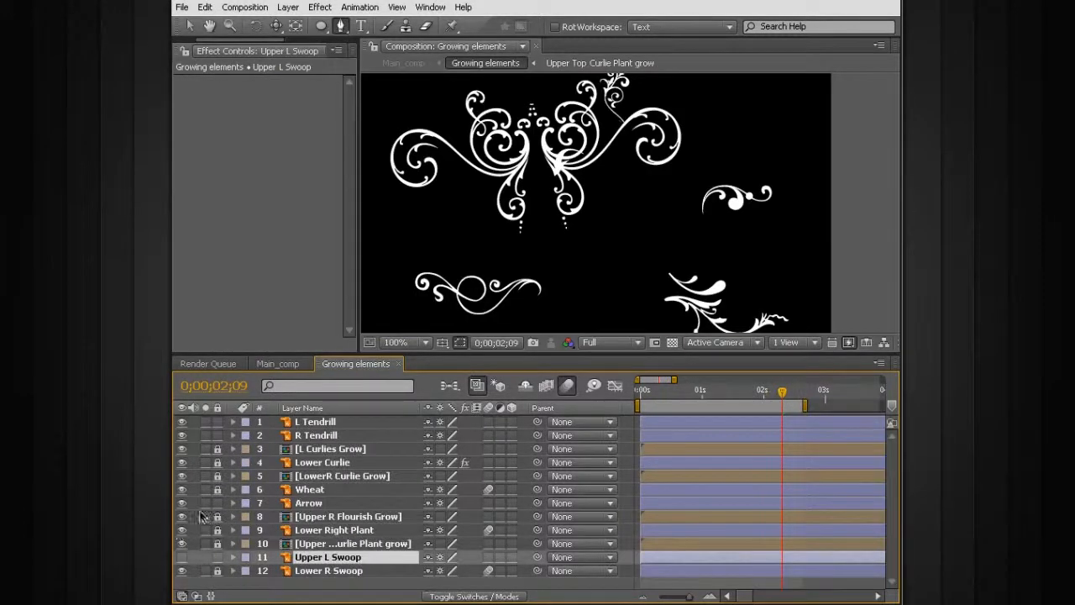
- Identify the Arrow layer's artwork against Main_comp and hide that layer in Growing elements
left_click(310, 503)
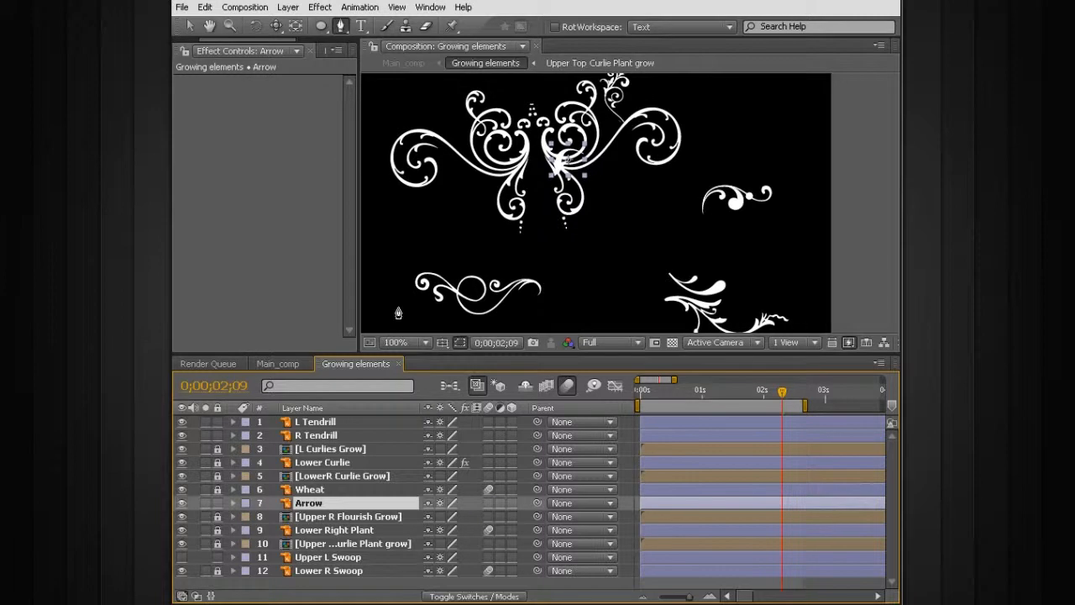
left_click(283, 364)
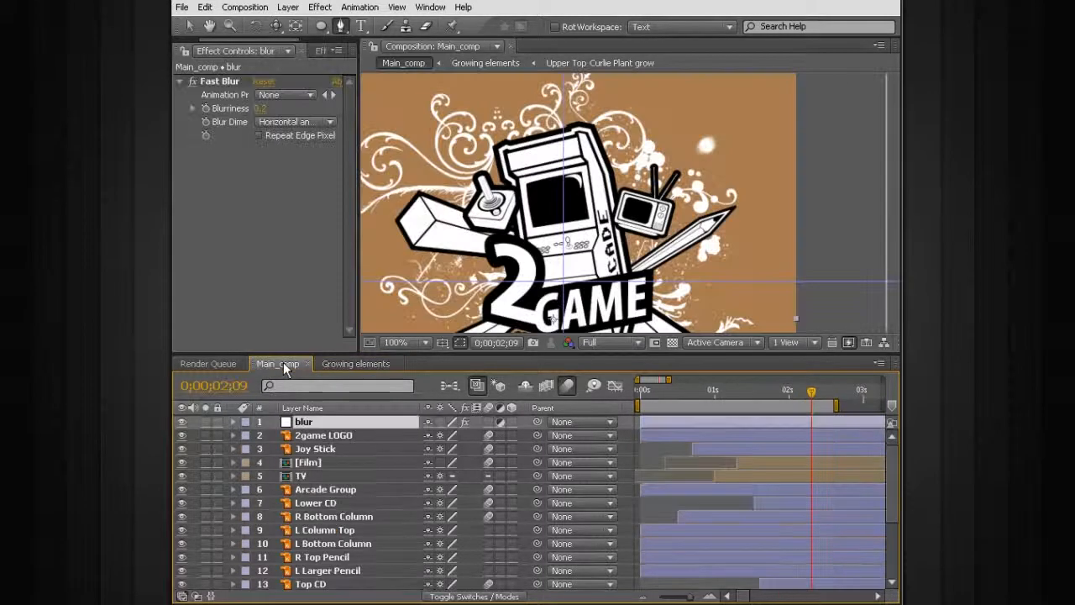
left_click(352, 364)
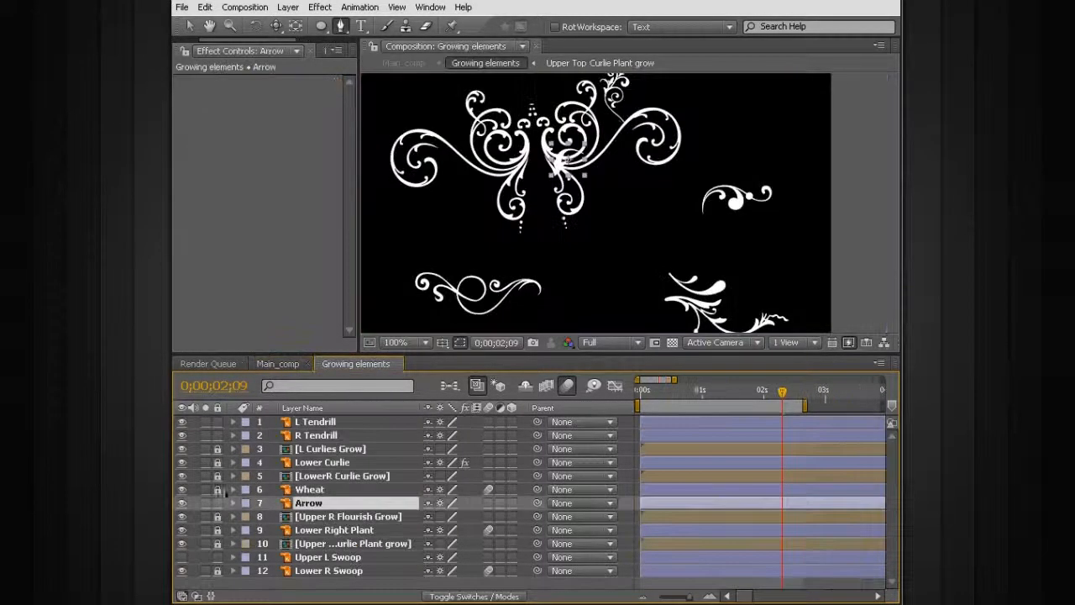
left_click(182, 502)
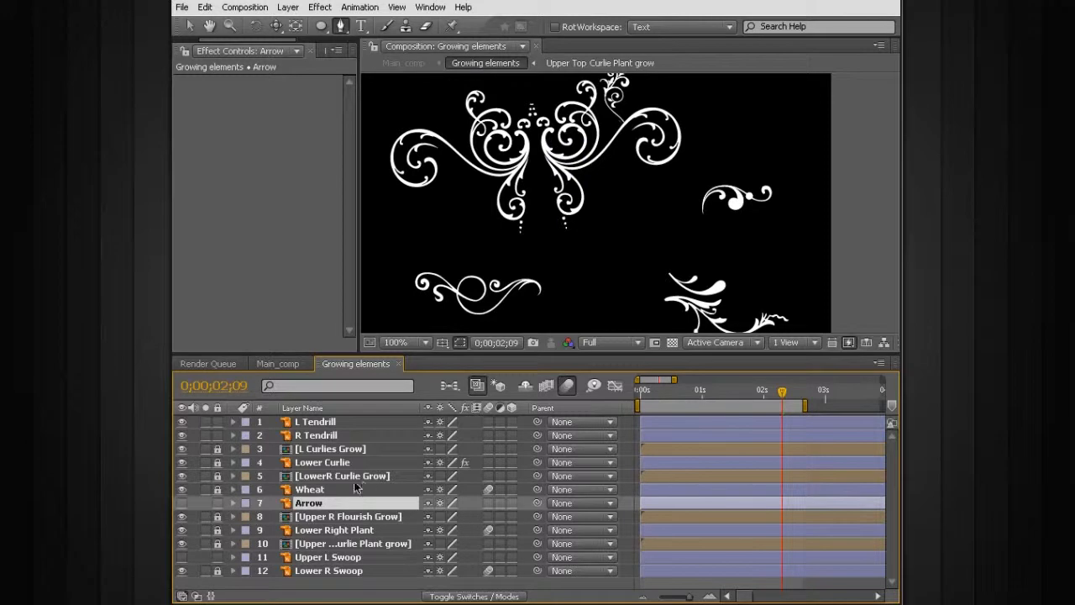
- Compare the two tendril layers, select L Tendrill and bring its artwork fully into view
left_click(325, 421)
left_click(318, 435)
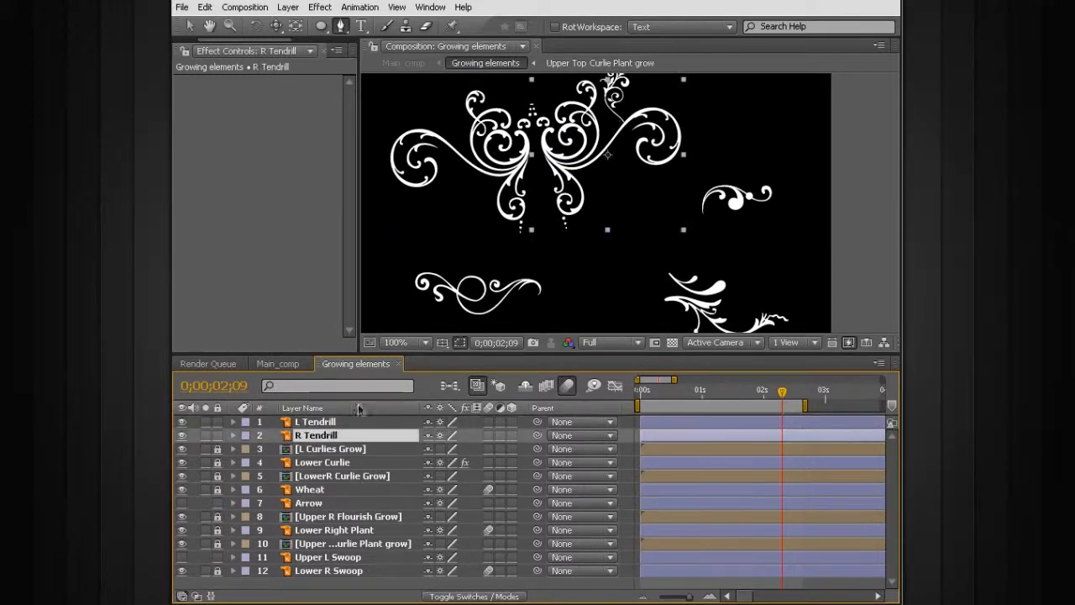
left_click(337, 422)
key("space")
left_click_drag(439, 176, 511, 232)
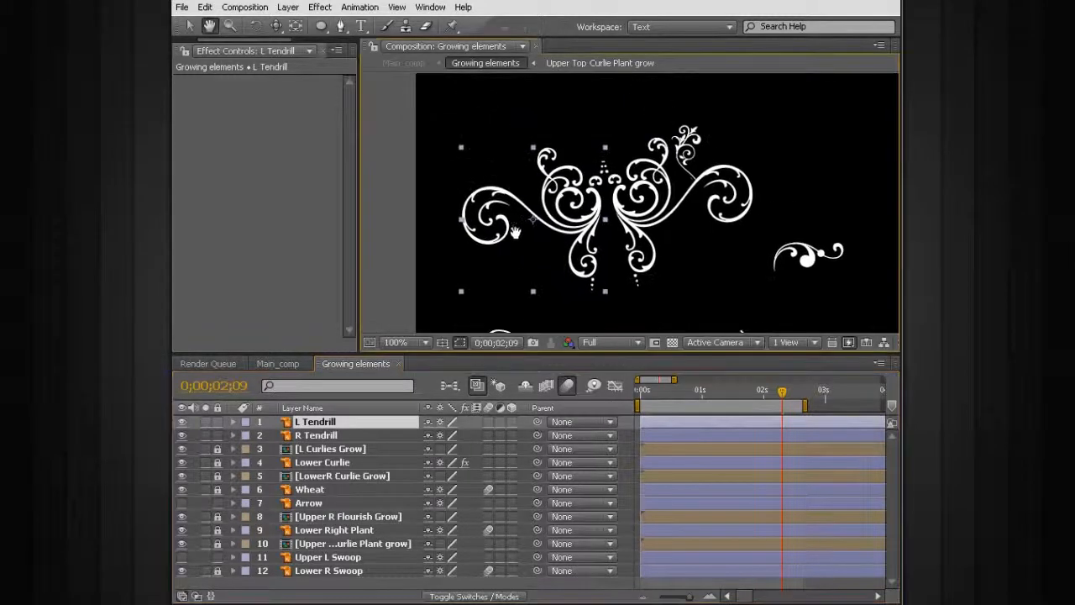
key("period")
key("comma")
key("space")
left_click_drag(471, 269, 491, 253)
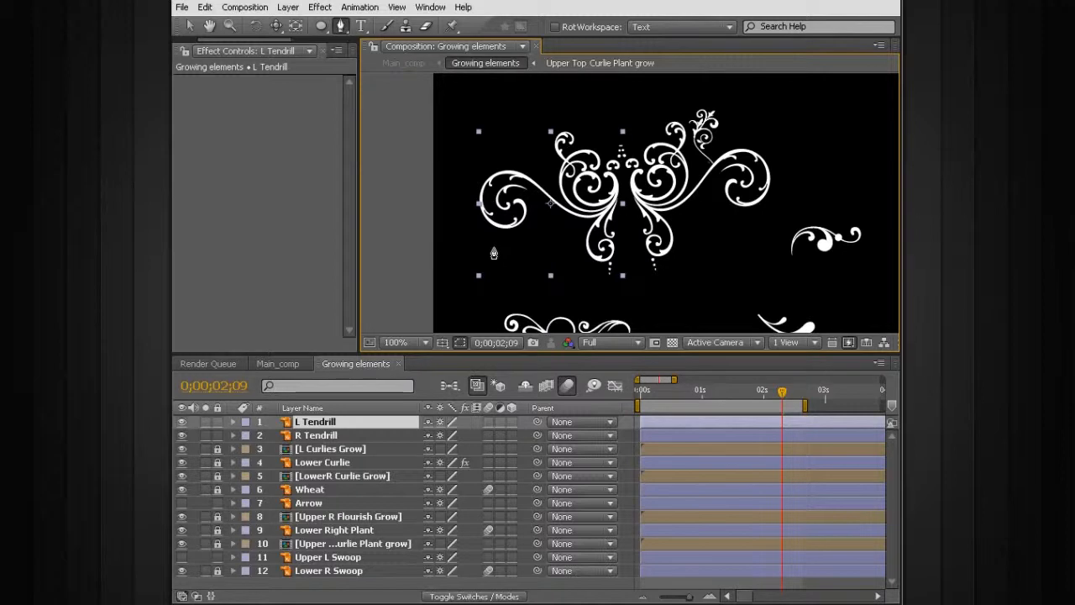